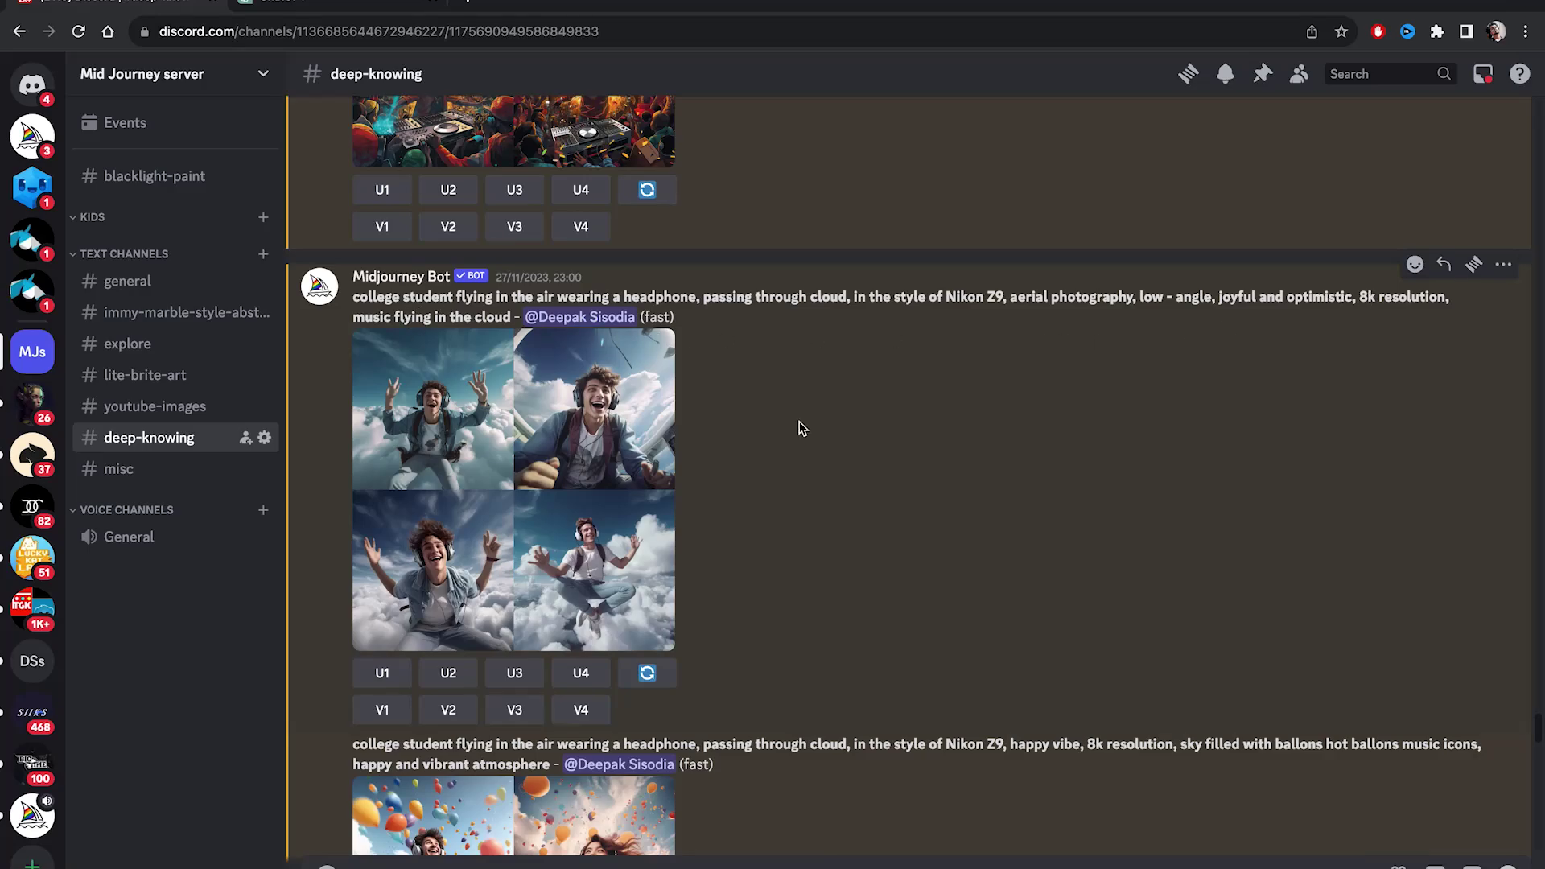
{"action": "scroll", "coordinate": [801, 428], "scroll_direction": "down", "scroll_amount": 1}
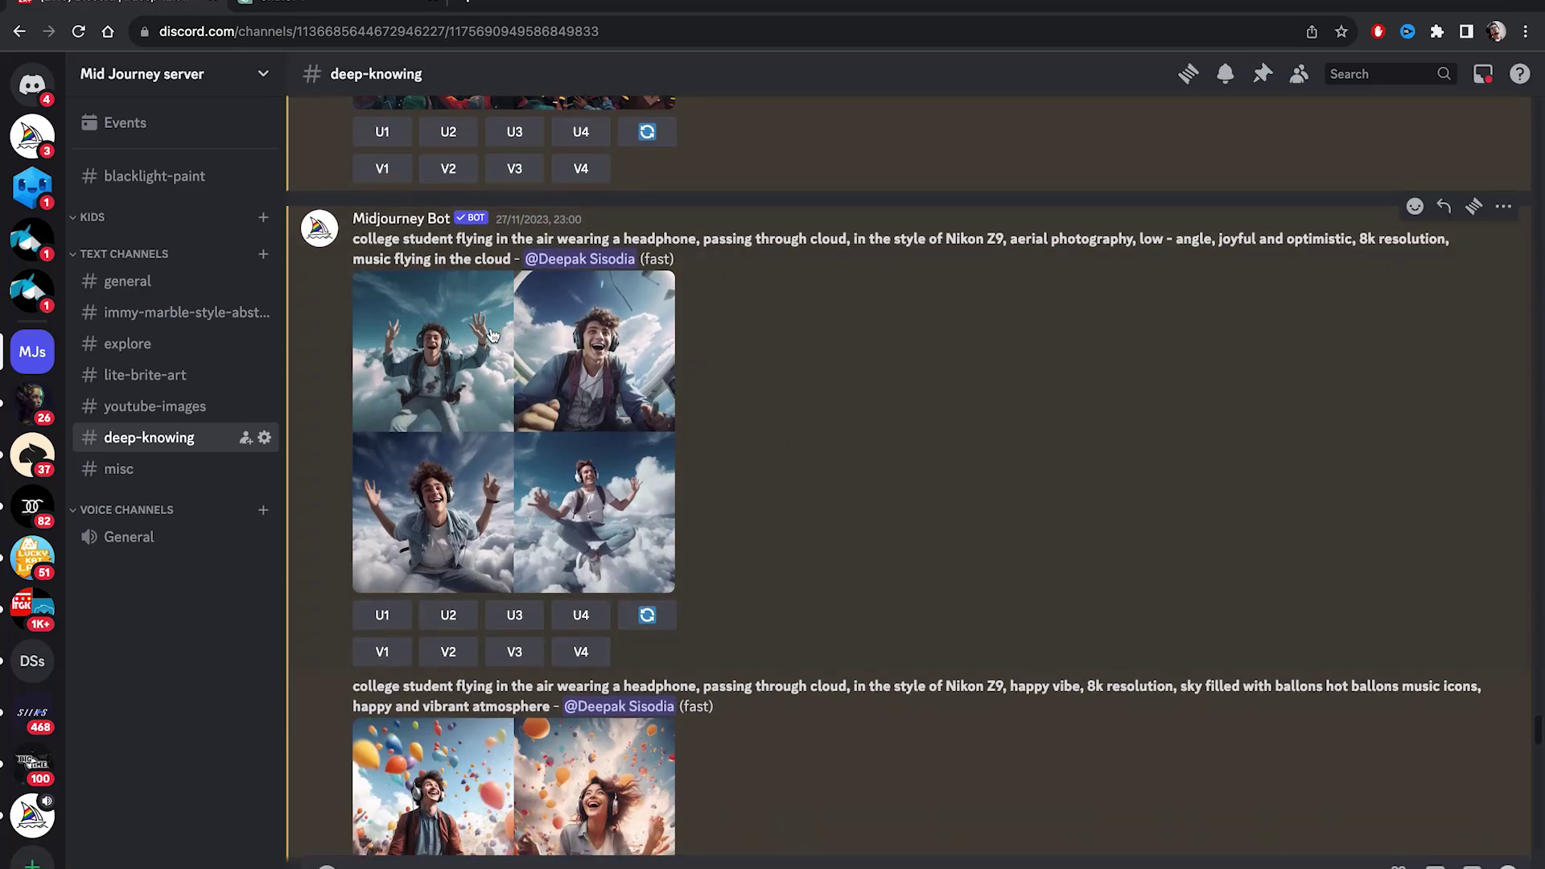
{"action": "scroll", "coordinate": [849, 463], "scroll_direction": "down", "scroll_amount": 3}
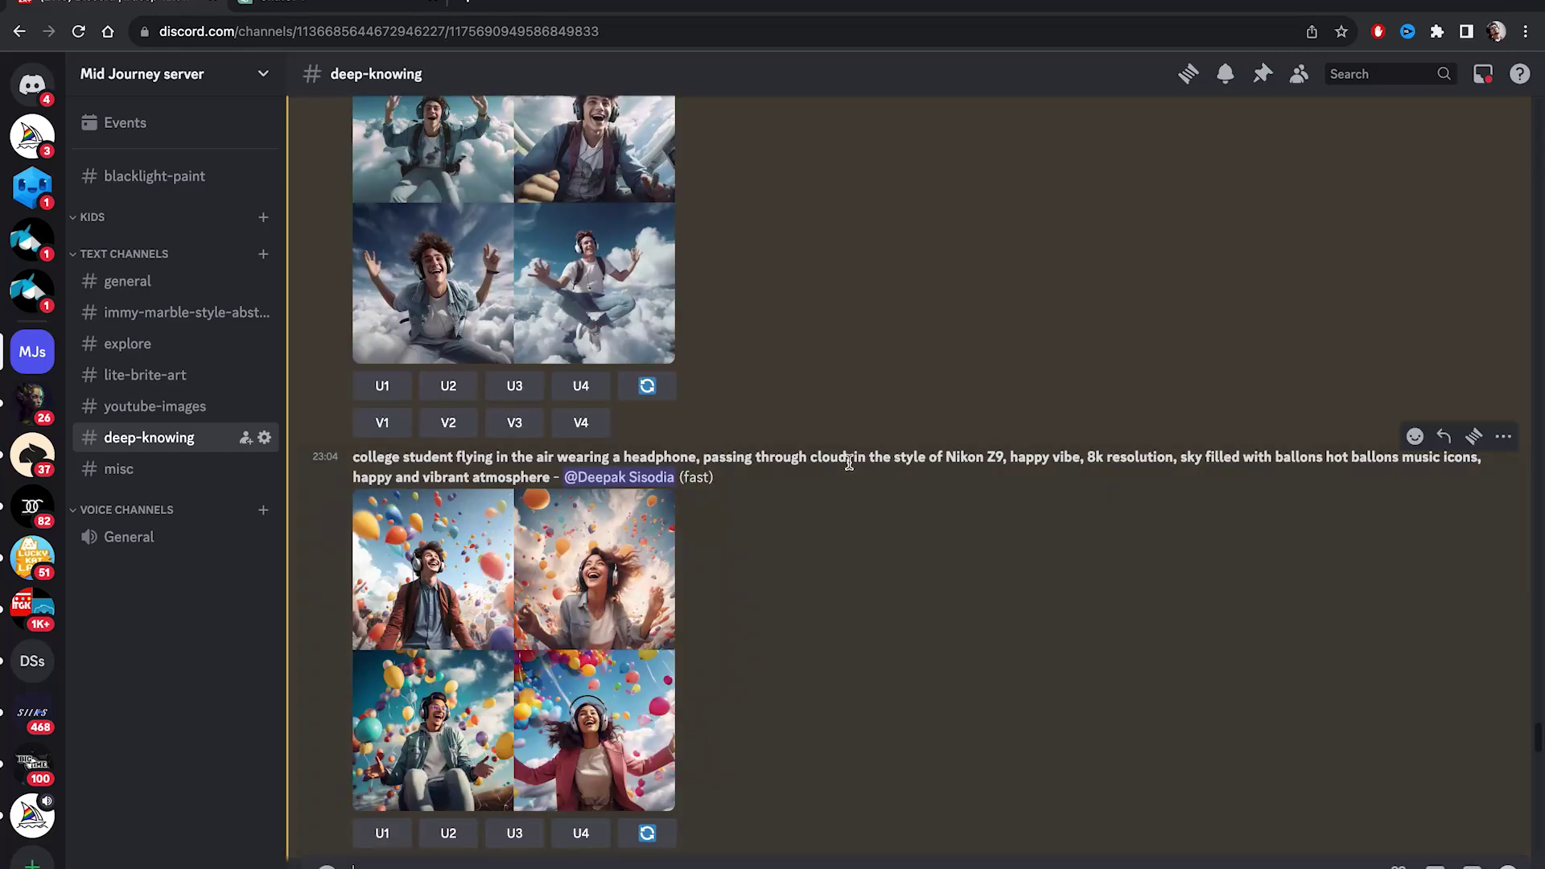
{"action": "scroll", "coordinate": [849, 463], "scroll_direction": "up", "scroll_amount": 3}
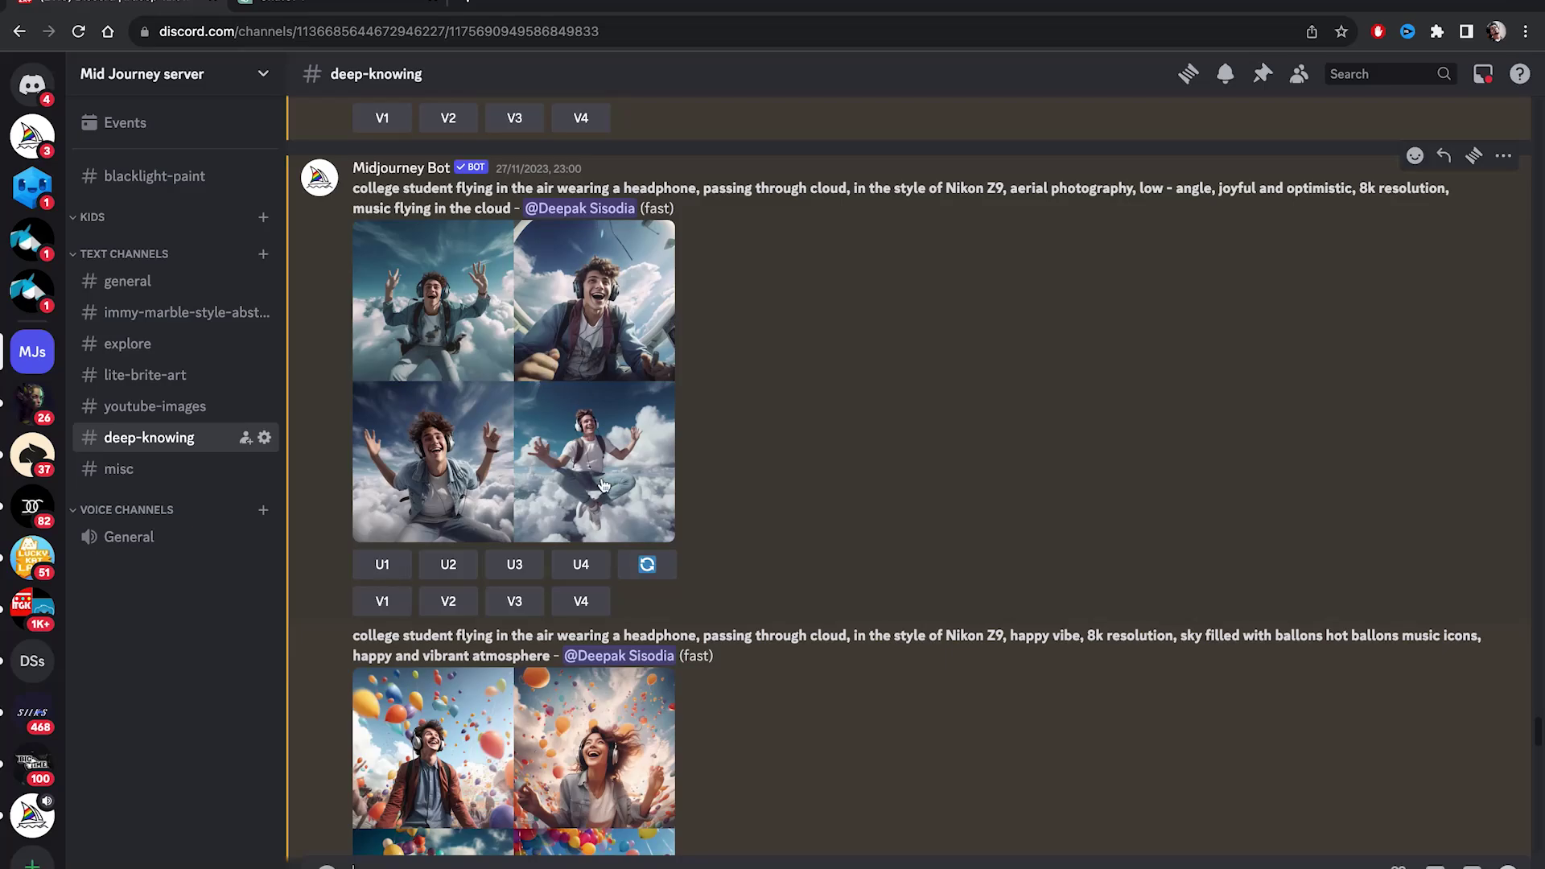
{"action": "scroll", "coordinate": [579, 511], "scroll_direction": "down", "scroll_amount": 3}
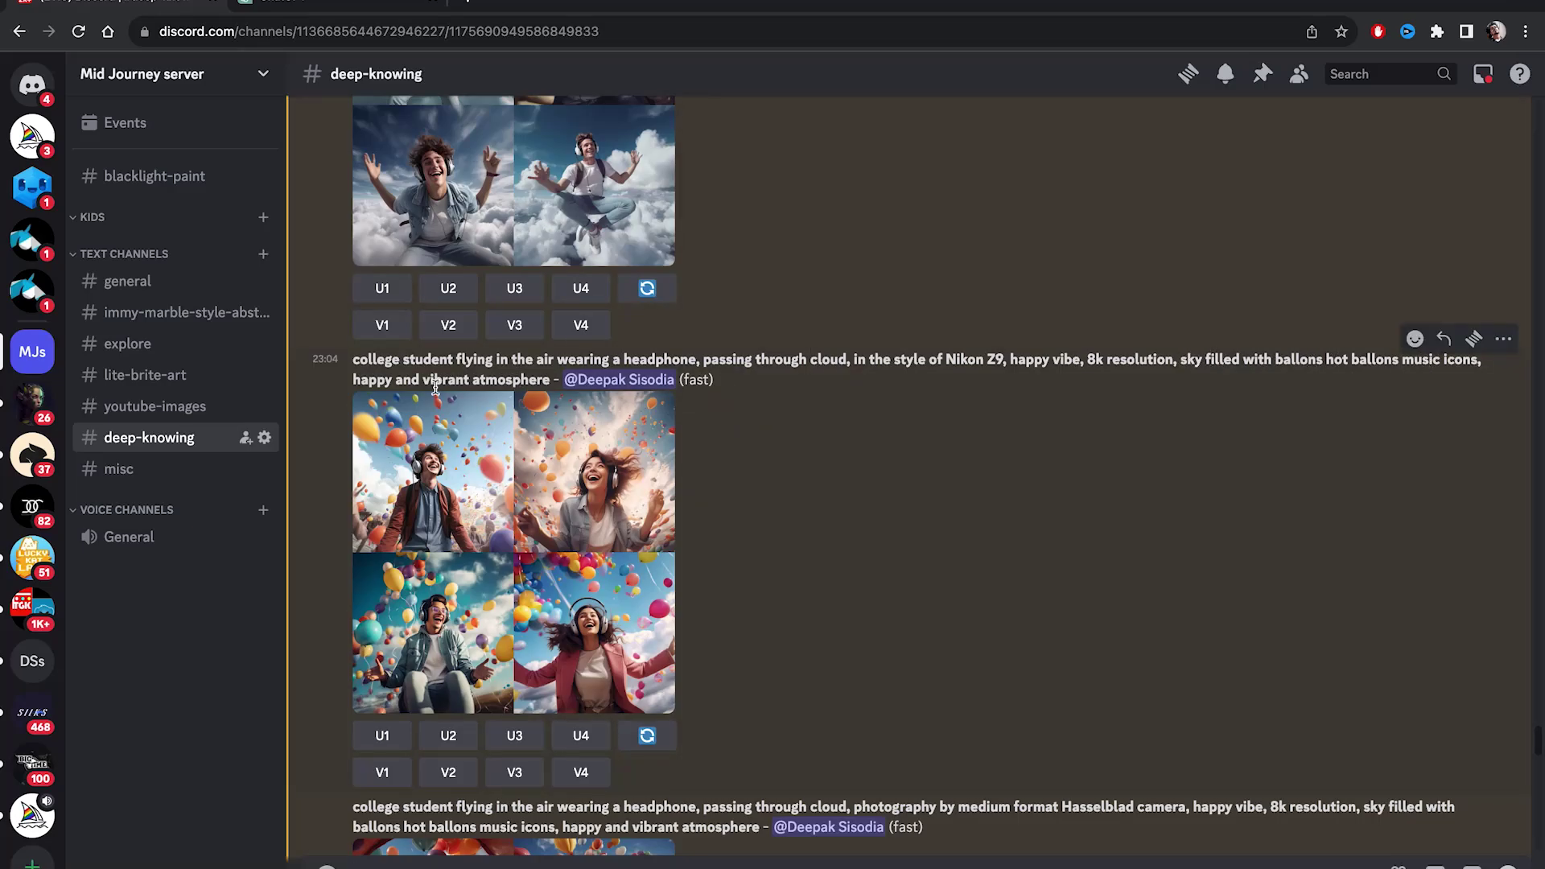
{"action": "scroll", "coordinate": [852, 561], "scroll_direction": "down", "scroll_amount": 3}
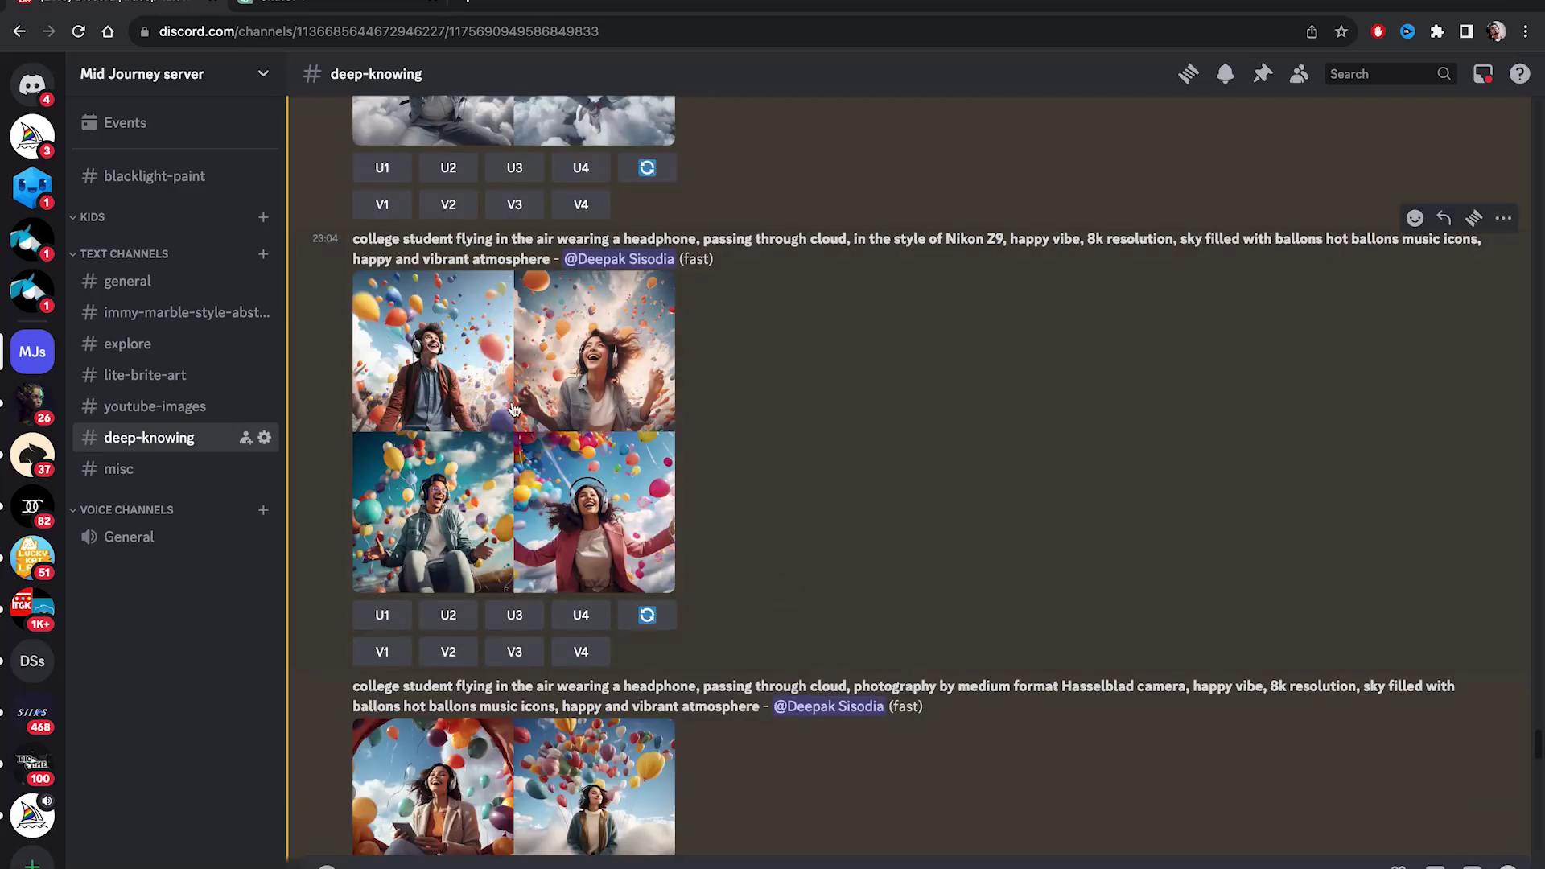
{"action": "scroll", "coordinate": [513, 409], "scroll_direction": "down", "scroll_amount": 1}
{"action": "scroll", "coordinate": [513, 409], "scroll_direction": "down", "scroll_amount": 2}
{"action": "scroll", "coordinate": [512, 408], "scroll_direction": "up", "scroll_amount": 1}
{"action": "scroll", "coordinate": [512, 409], "scroll_direction": "down", "scroll_amount": 1}
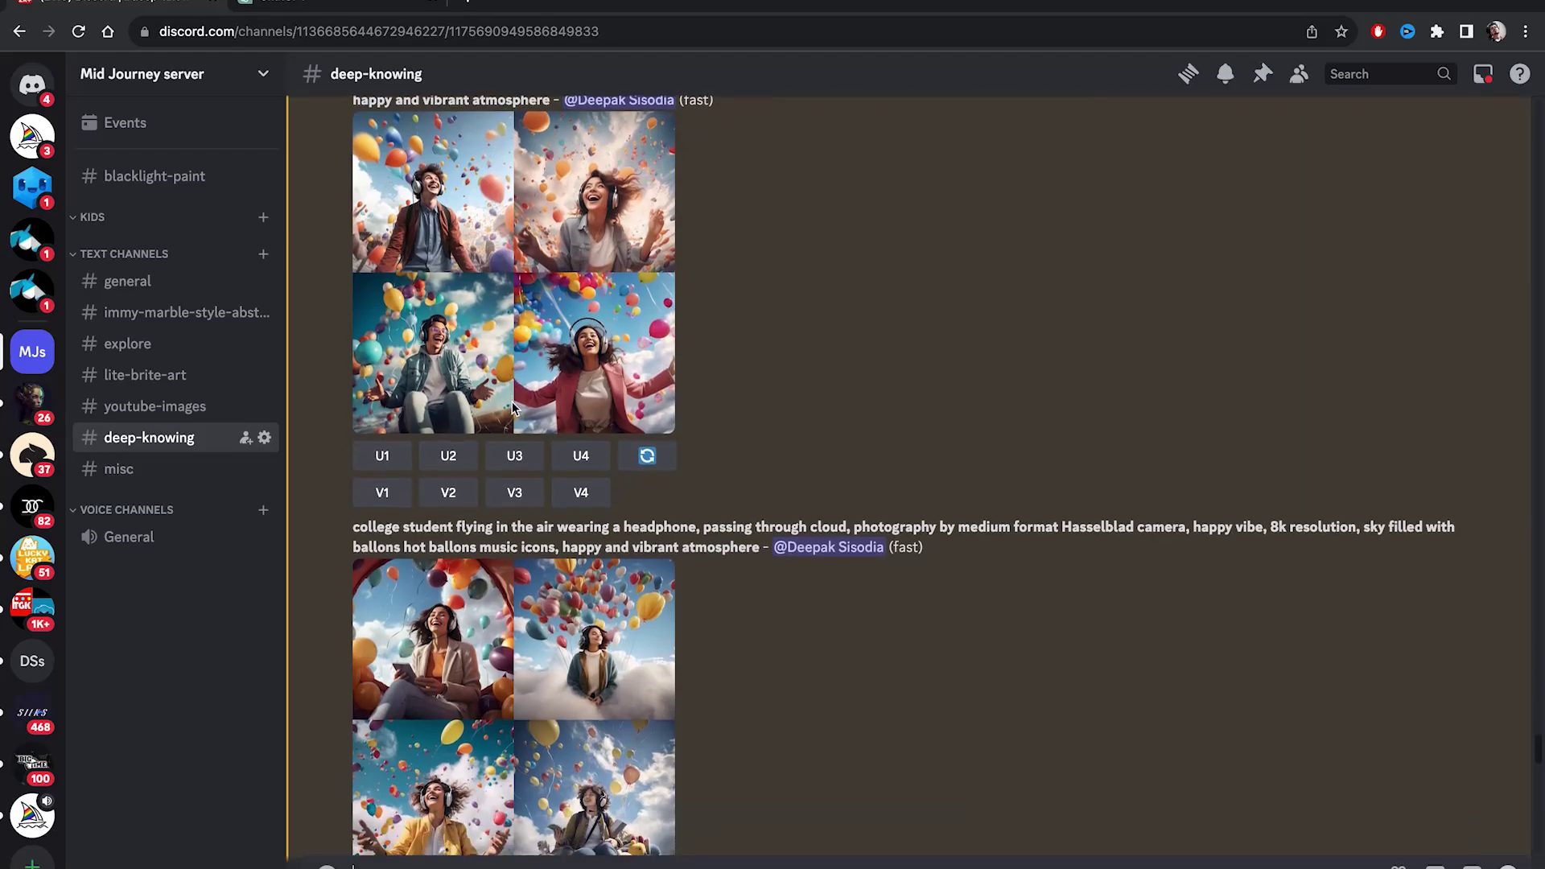
{"action": "scroll", "coordinate": [514, 410], "scroll_direction": "down", "scroll_amount": 1}
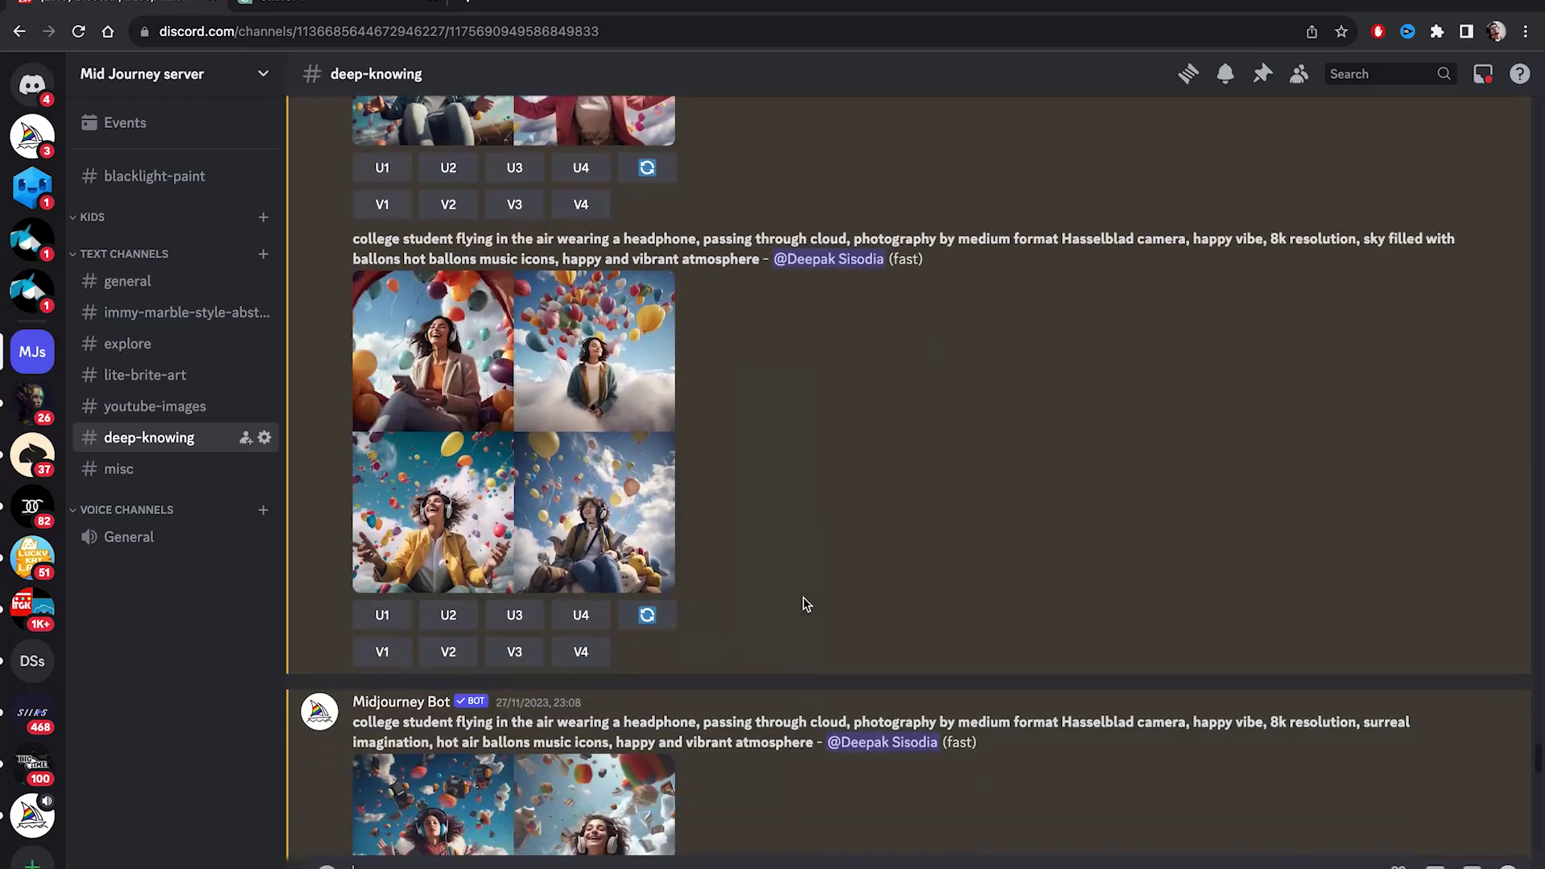
{"action": "scroll", "coordinate": [590, 406], "scroll_direction": "down", "scroll_amount": 1}
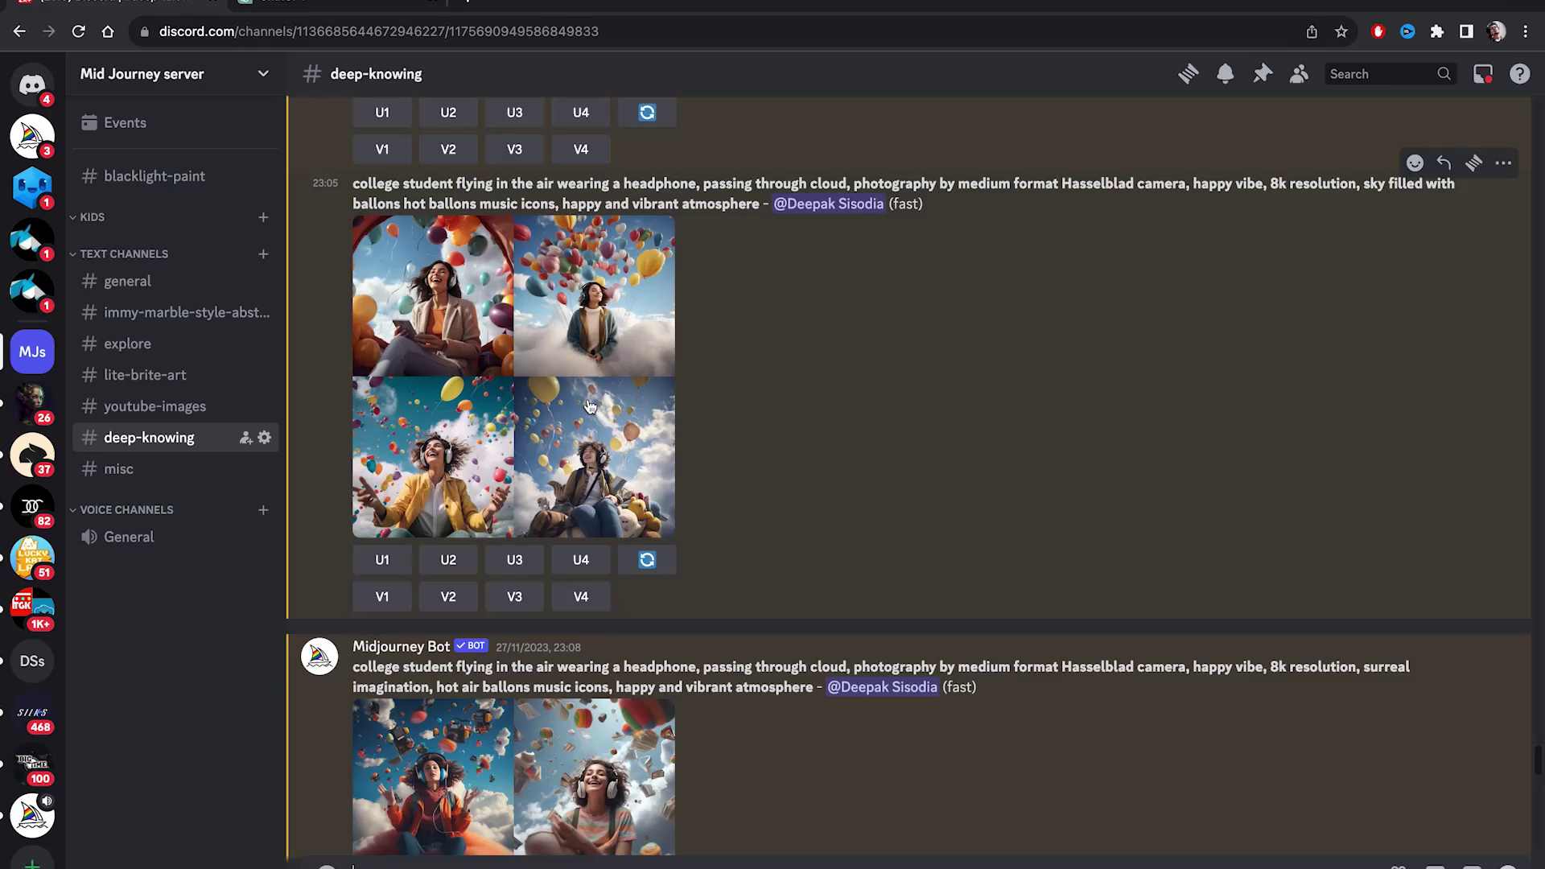
{"action": "scroll", "coordinate": [590, 406], "scroll_direction": "down", "scroll_amount": 3}
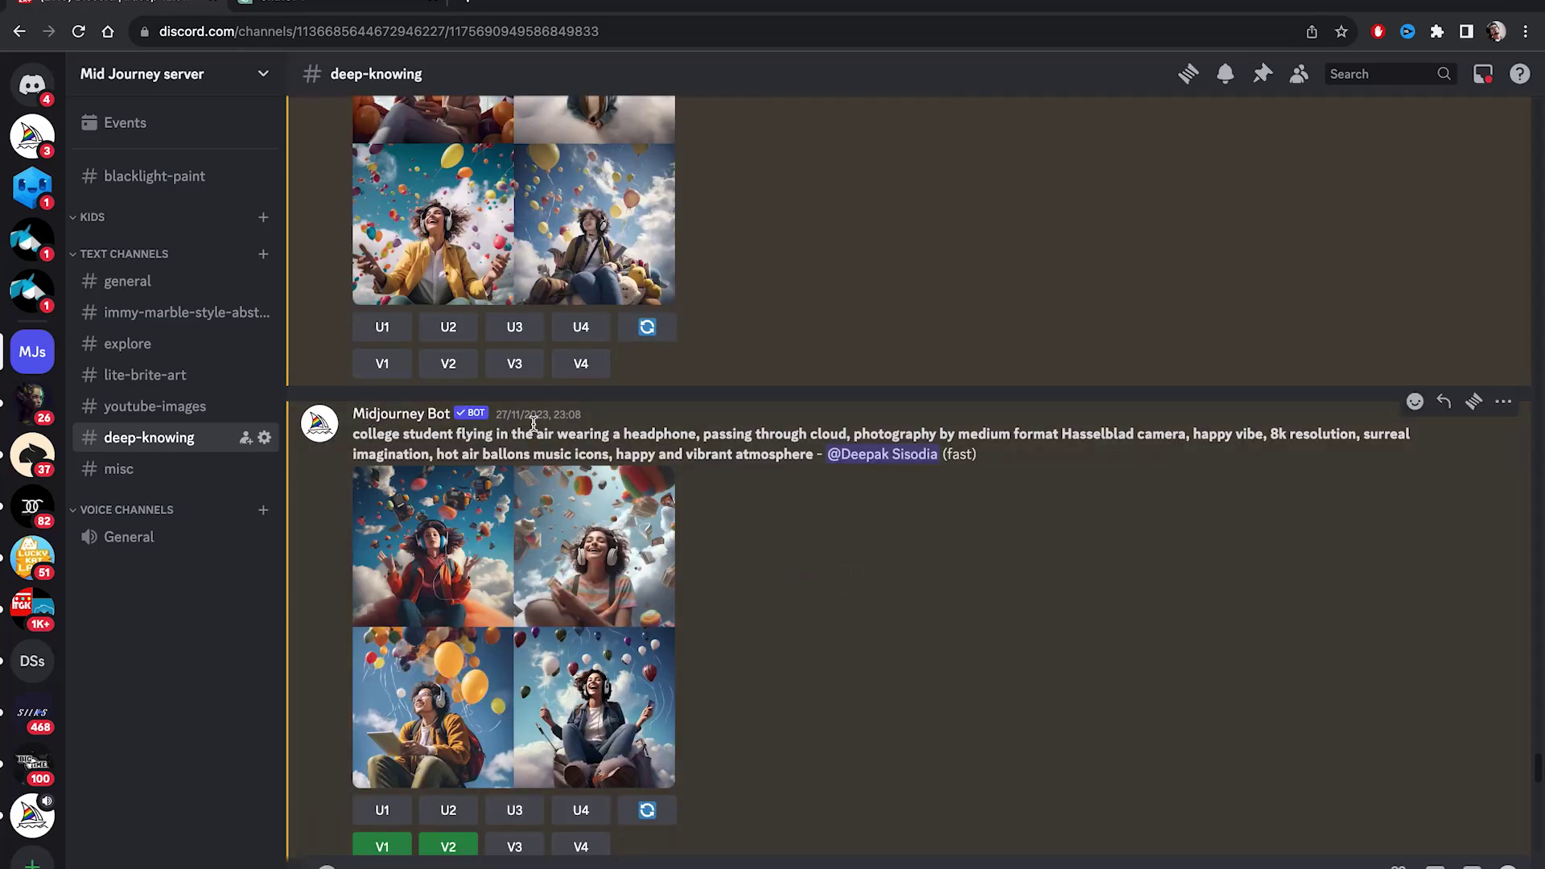
{"action": "double_click", "coordinate": [1372, 434]}
{"action": "double_click", "coordinate": [382, 455]}
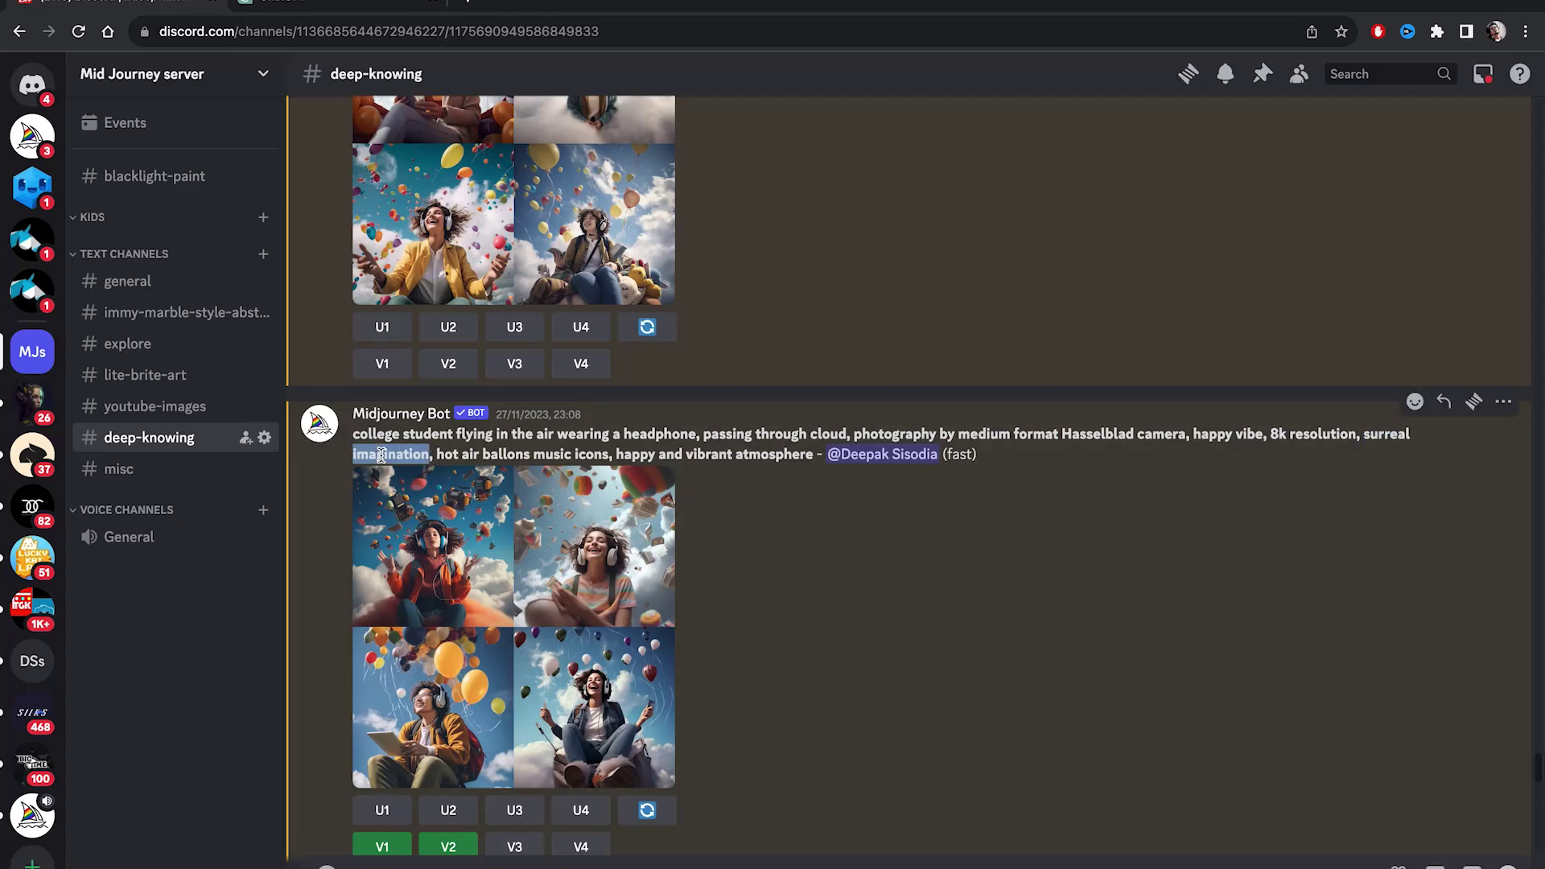
{"action": "left_click", "coordinate": [920, 593]}
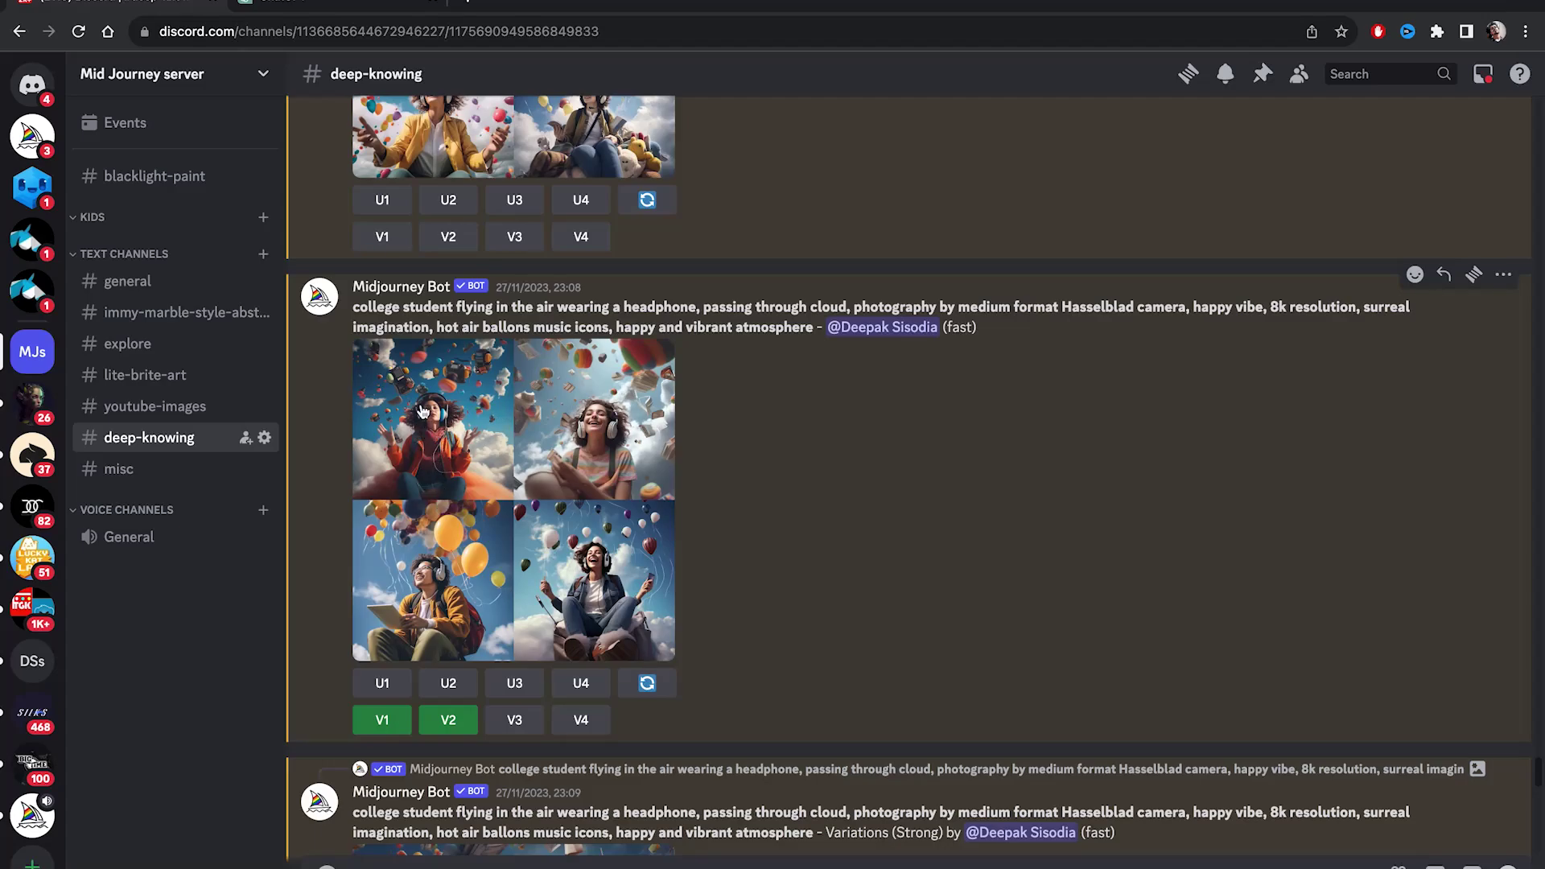
{"action": "scroll", "coordinate": [603, 422], "scroll_direction": "down", "scroll_amount": 2}
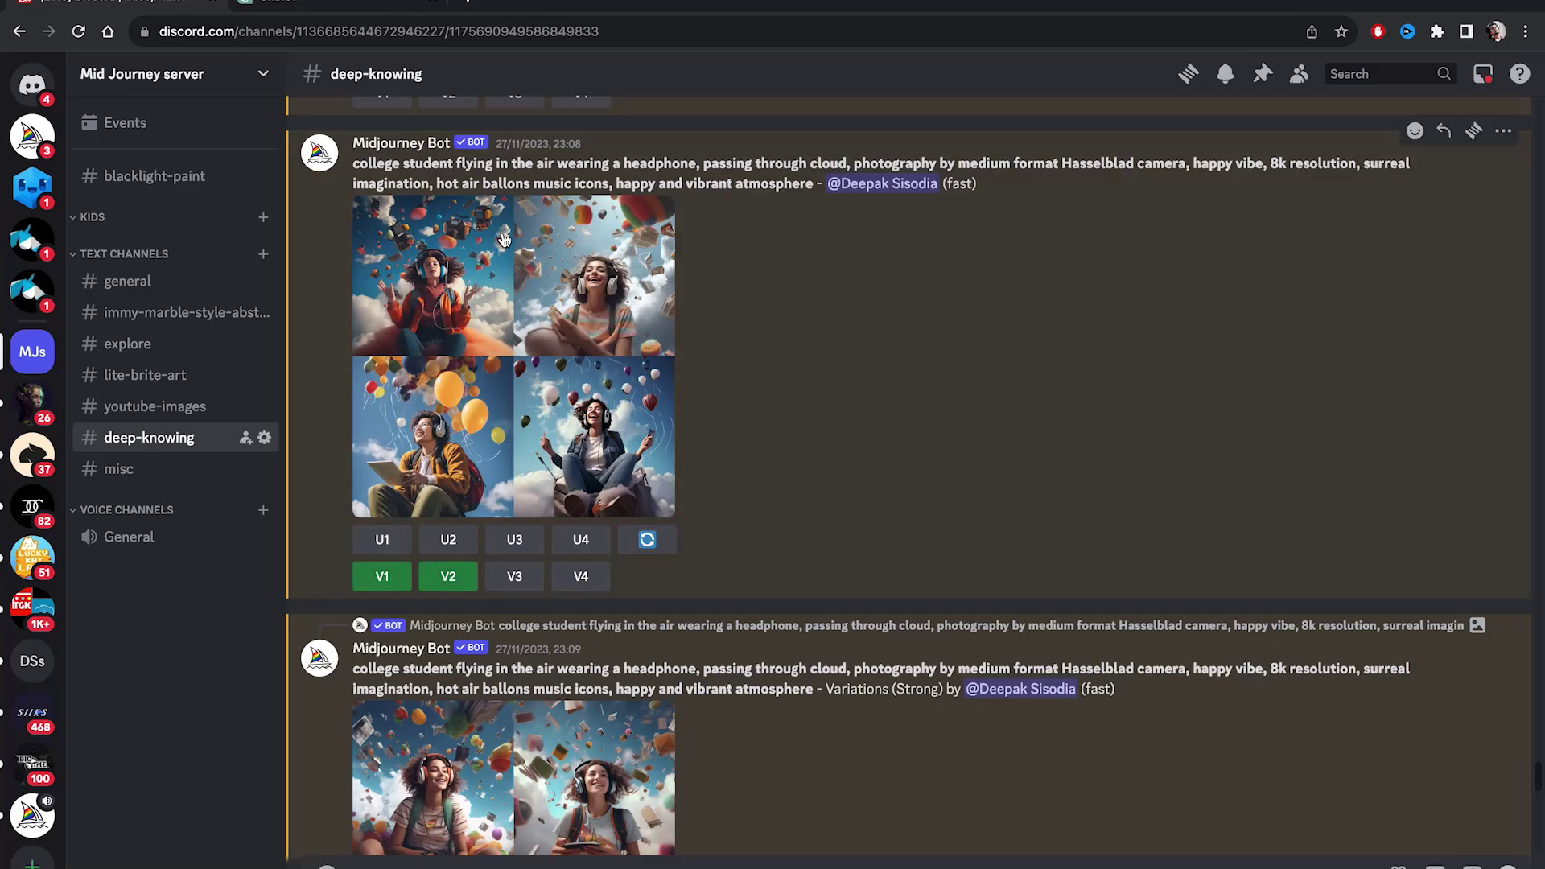
{"action": "scroll", "coordinate": [483, 628], "scroll_direction": "up", "scroll_amount": 1}
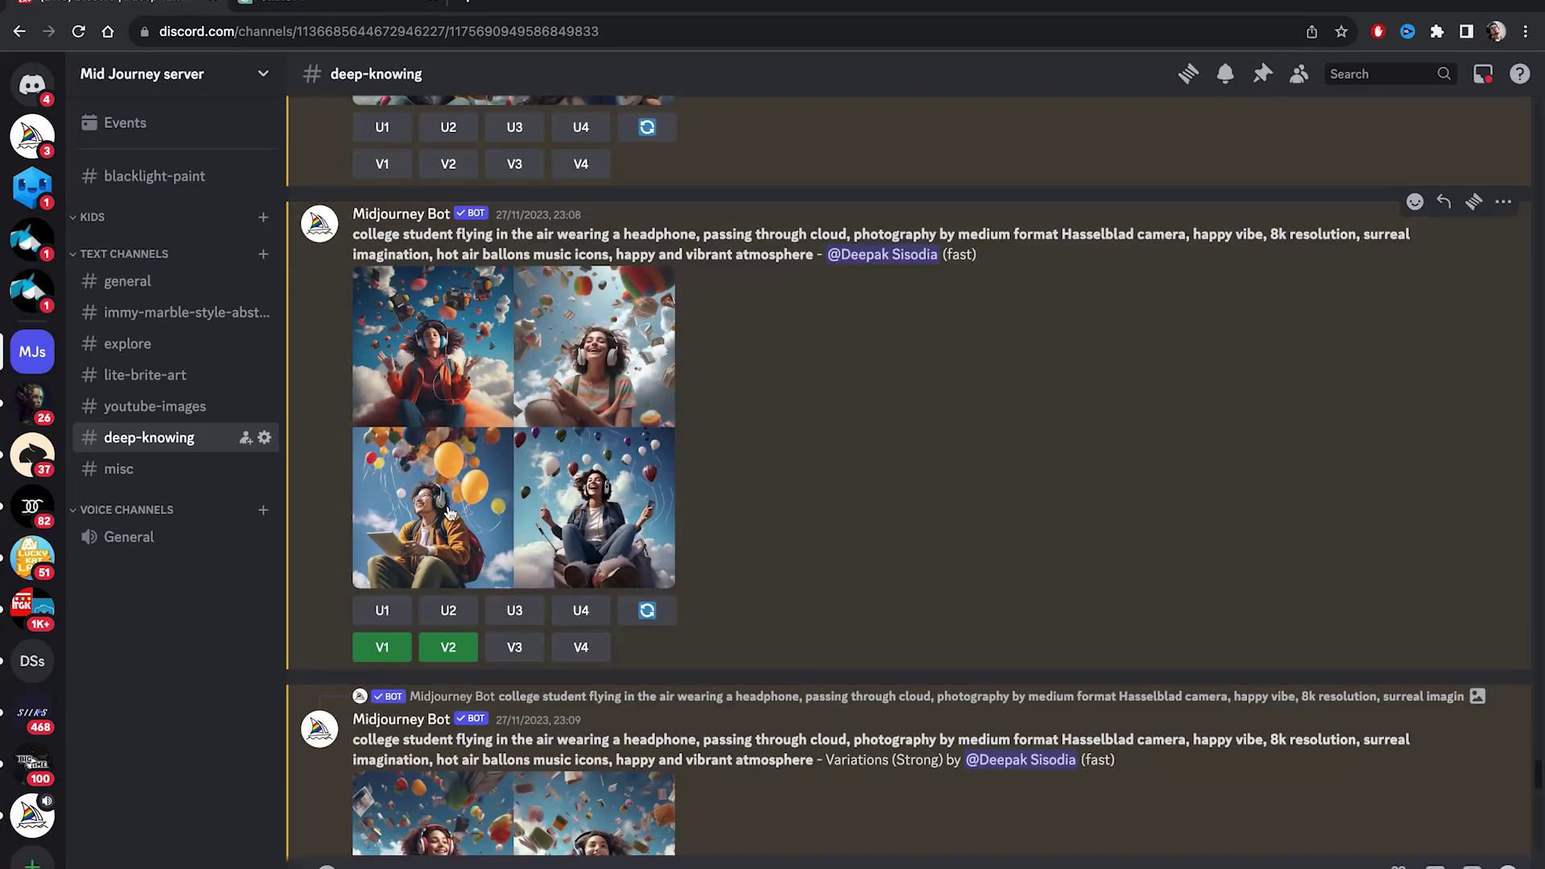
{"action": "scroll", "coordinate": [458, 596], "scroll_direction": "down", "scroll_amount": 4}
{"action": "scroll", "coordinate": [475, 628], "scroll_direction": "down", "scroll_amount": 8}
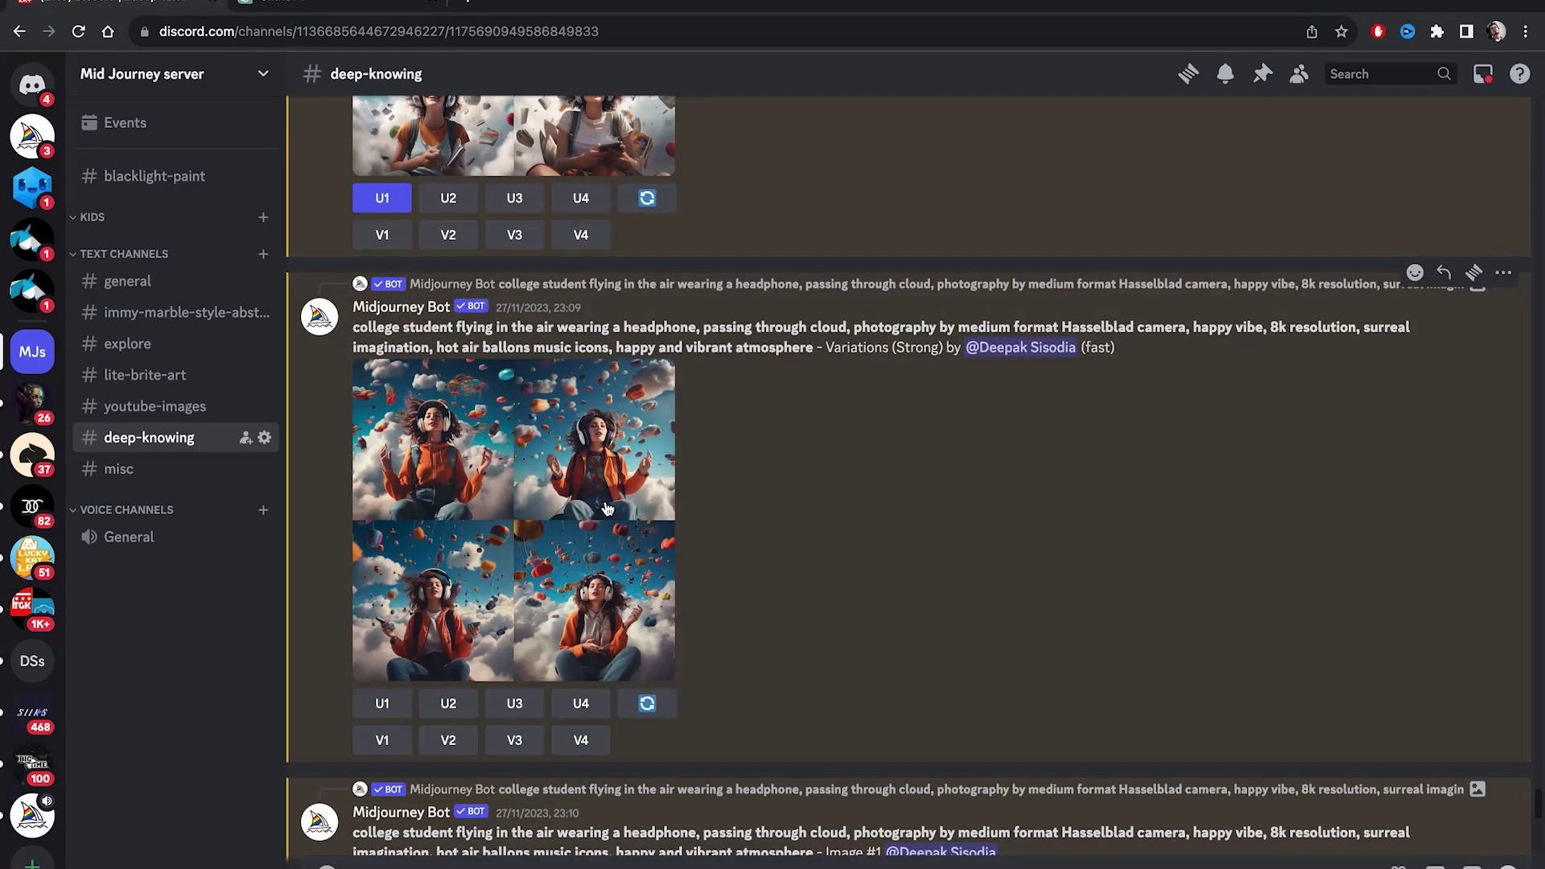
{"action": "scroll", "coordinate": [575, 477], "scroll_direction": "up", "scroll_amount": 2}
{"action": "scroll", "coordinate": [575, 471], "scroll_direction": "up", "scroll_amount": 1}
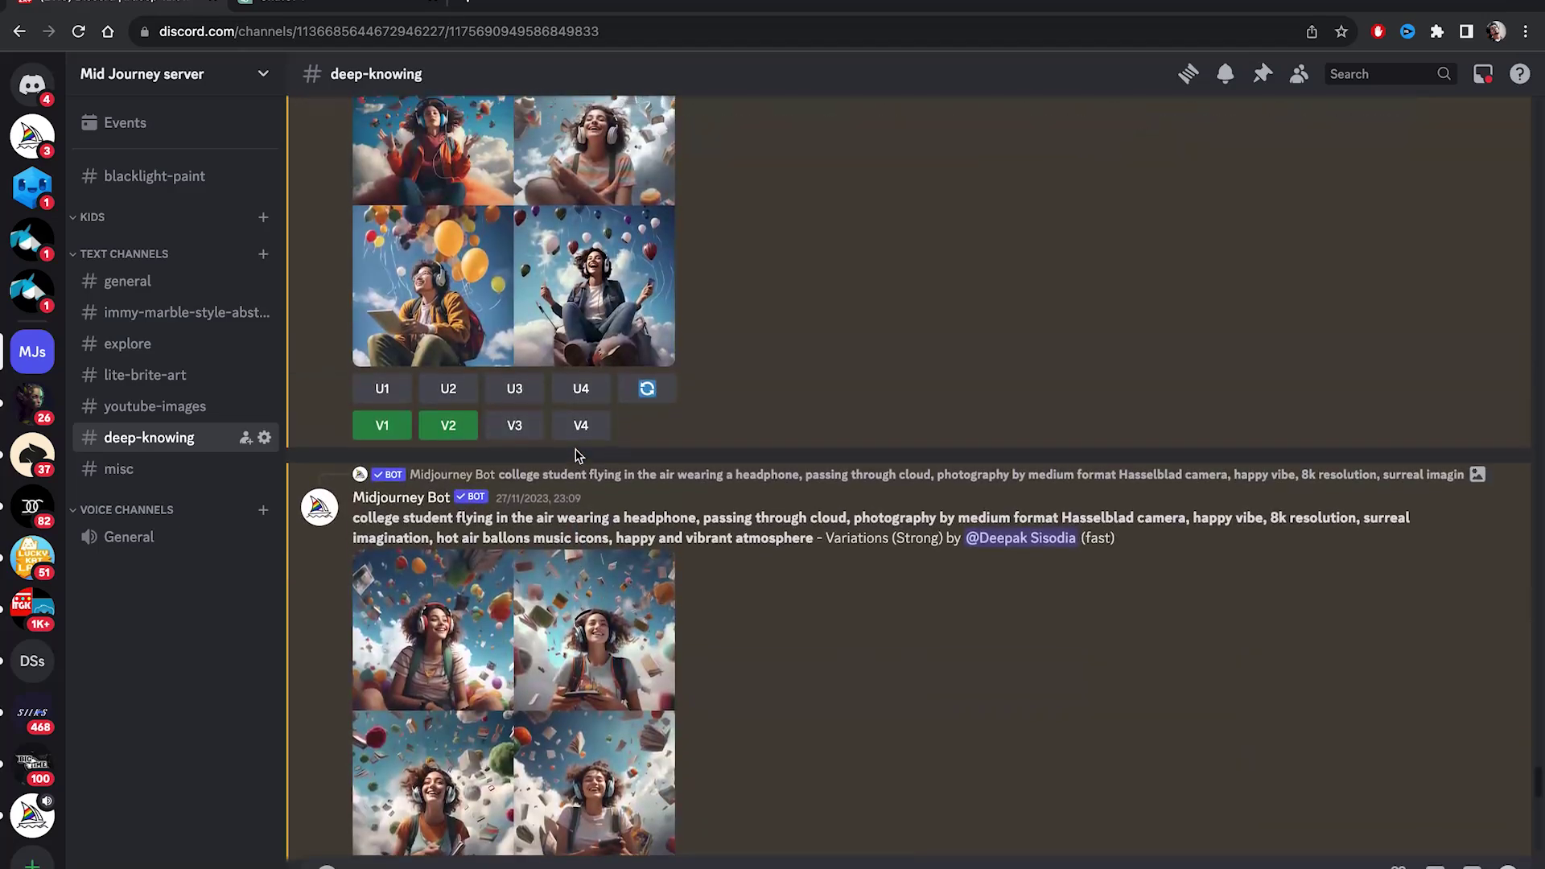
{"action": "scroll", "coordinate": [577, 455], "scroll_direction": "up", "scroll_amount": 4}
{"action": "scroll", "coordinate": [609, 408], "scroll_direction": "down", "scroll_amount": 4}
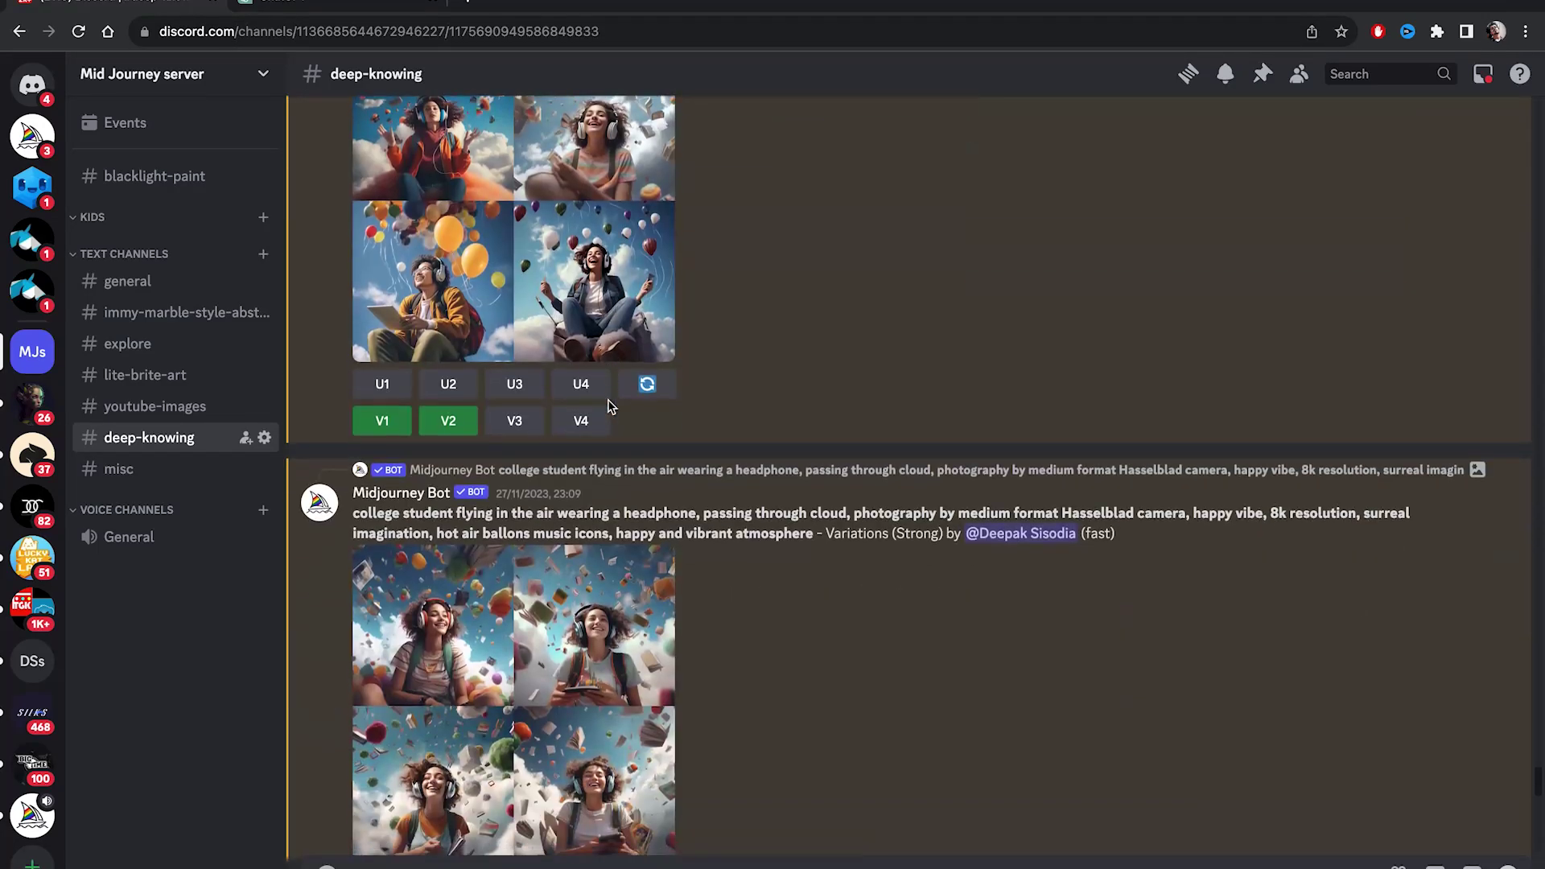
{"action": "scroll", "coordinate": [609, 408], "scroll_direction": "down", "scroll_amount": 1}
{"action": "scroll", "coordinate": [467, 483], "scroll_direction": "down", "scroll_amount": 2}
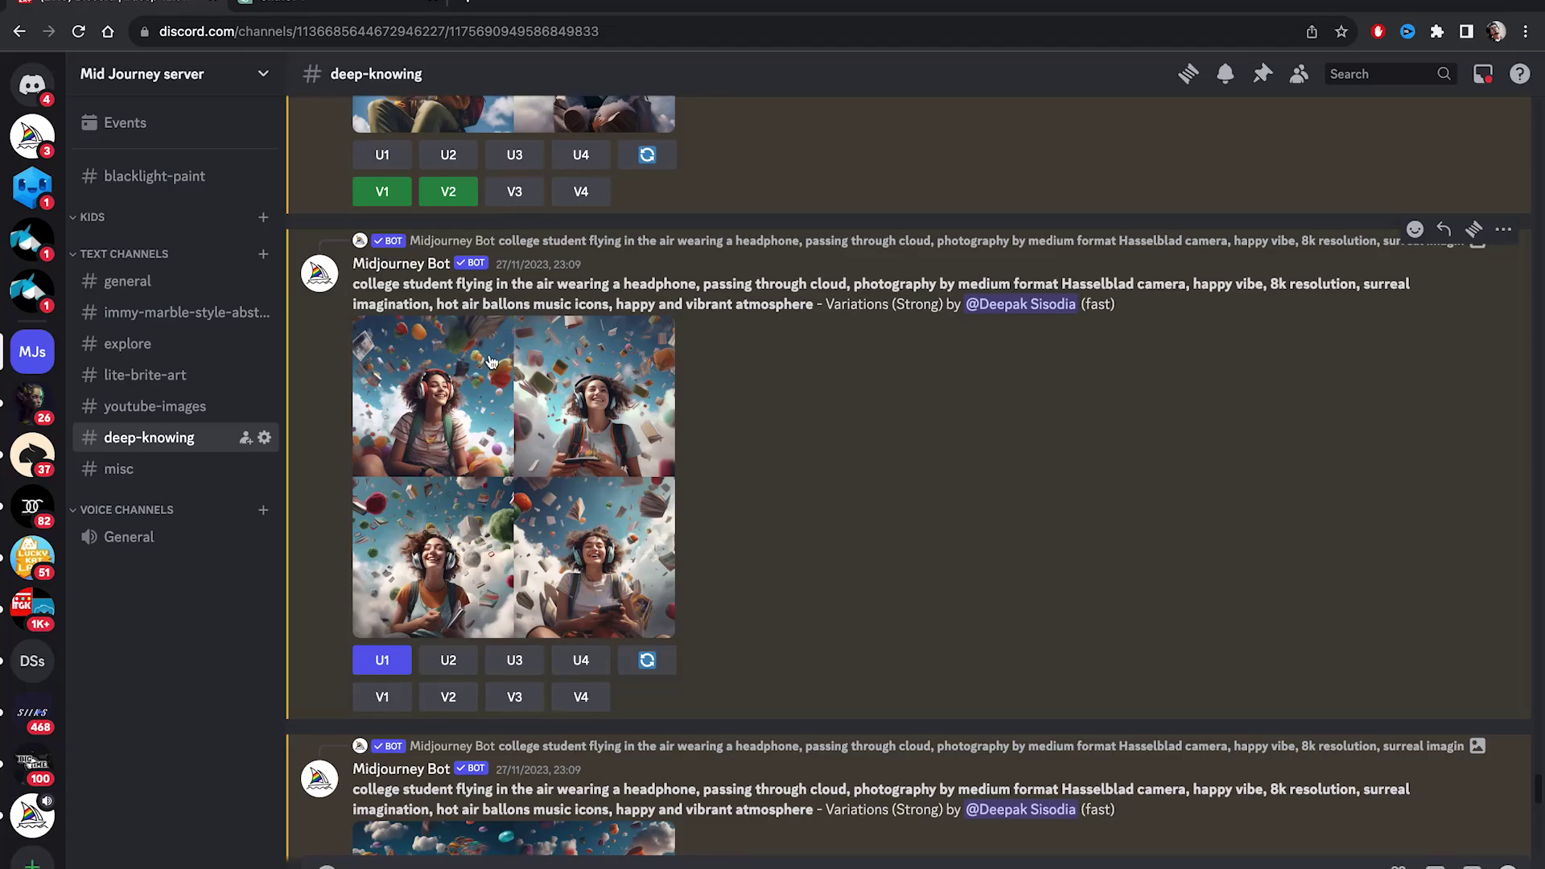
{"action": "left_click", "coordinate": [427, 347]}
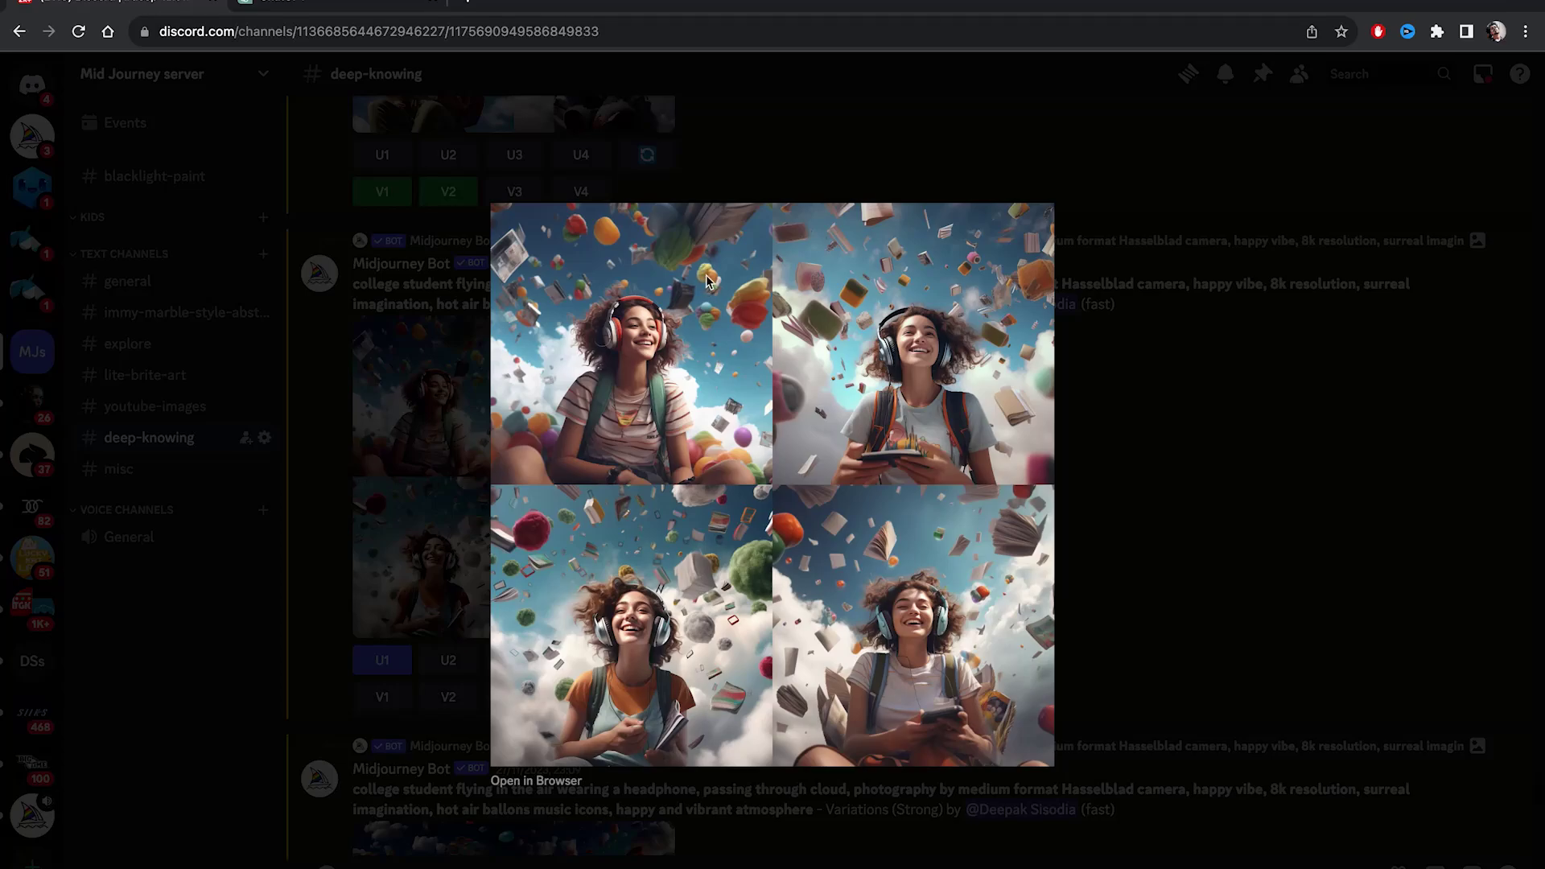
{"action": "left_click", "coordinate": [1197, 346]}
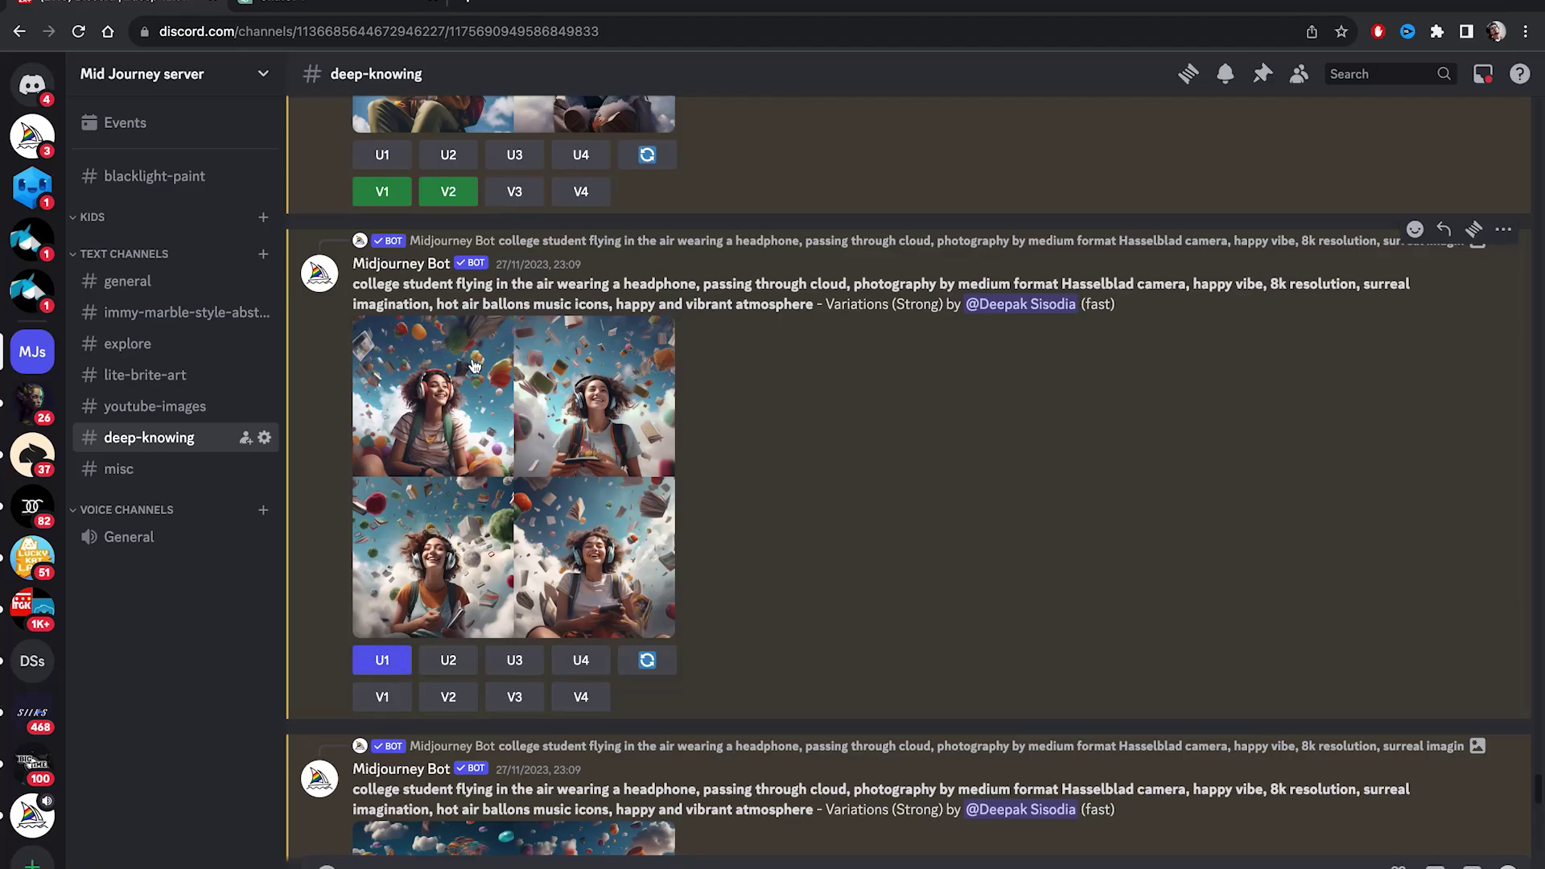
{"action": "scroll", "coordinate": [452, 583], "scroll_direction": "down", "scroll_amount": 5}
{"action": "scroll", "coordinate": [483, 555], "scroll_direction": "down", "scroll_amount": 5}
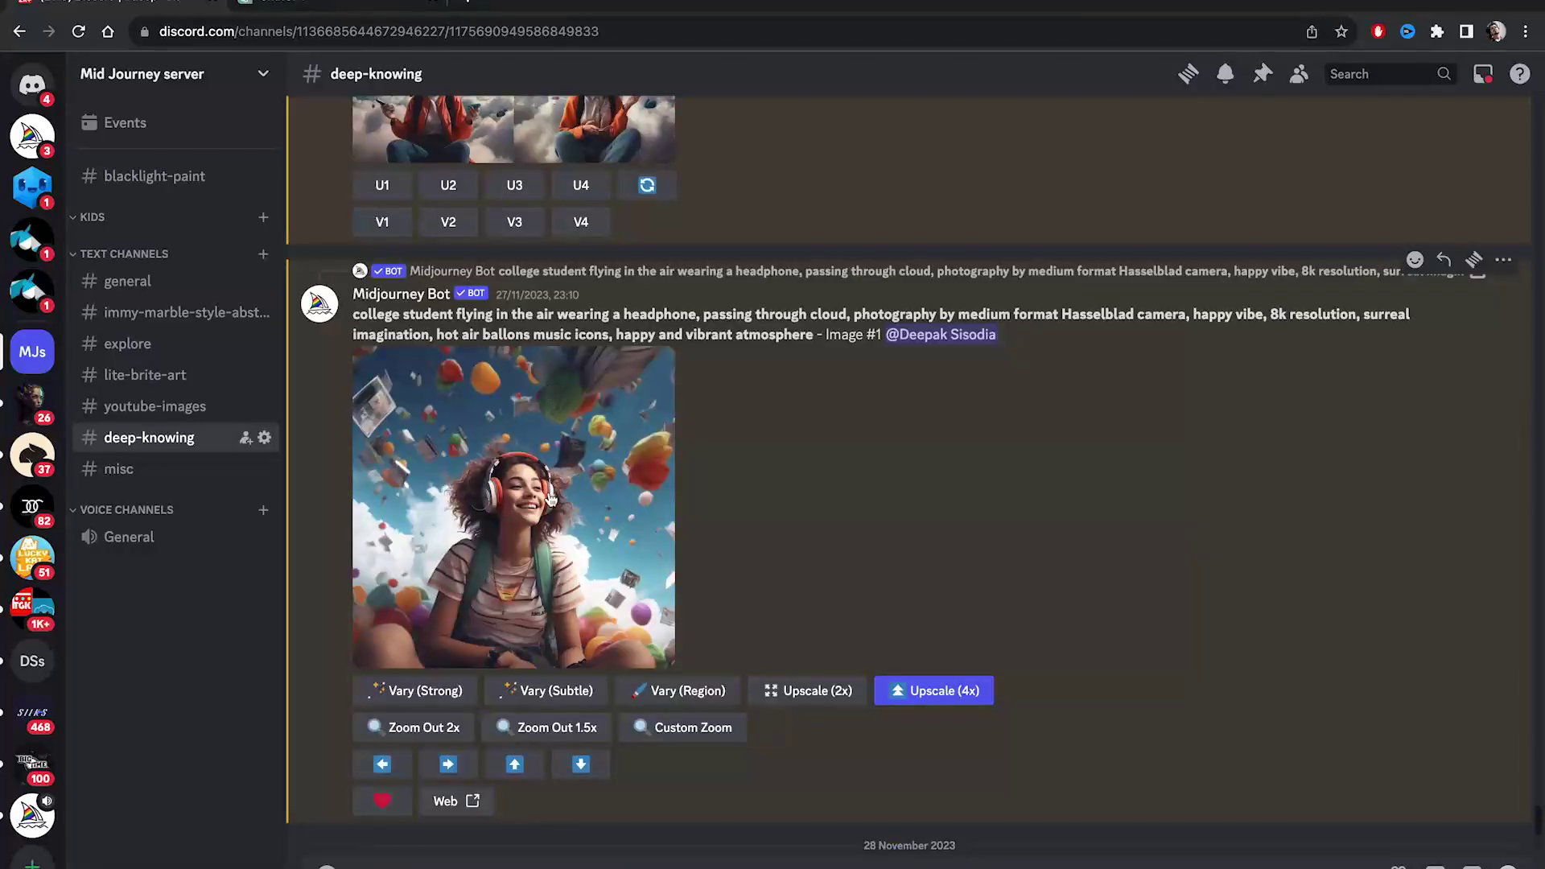
Upscale Image #1 of the smiling headphone girl 4x, preview it enlarged, then go to the ChatGPT chat.
{"action": "left_click", "coordinate": [926, 694]}
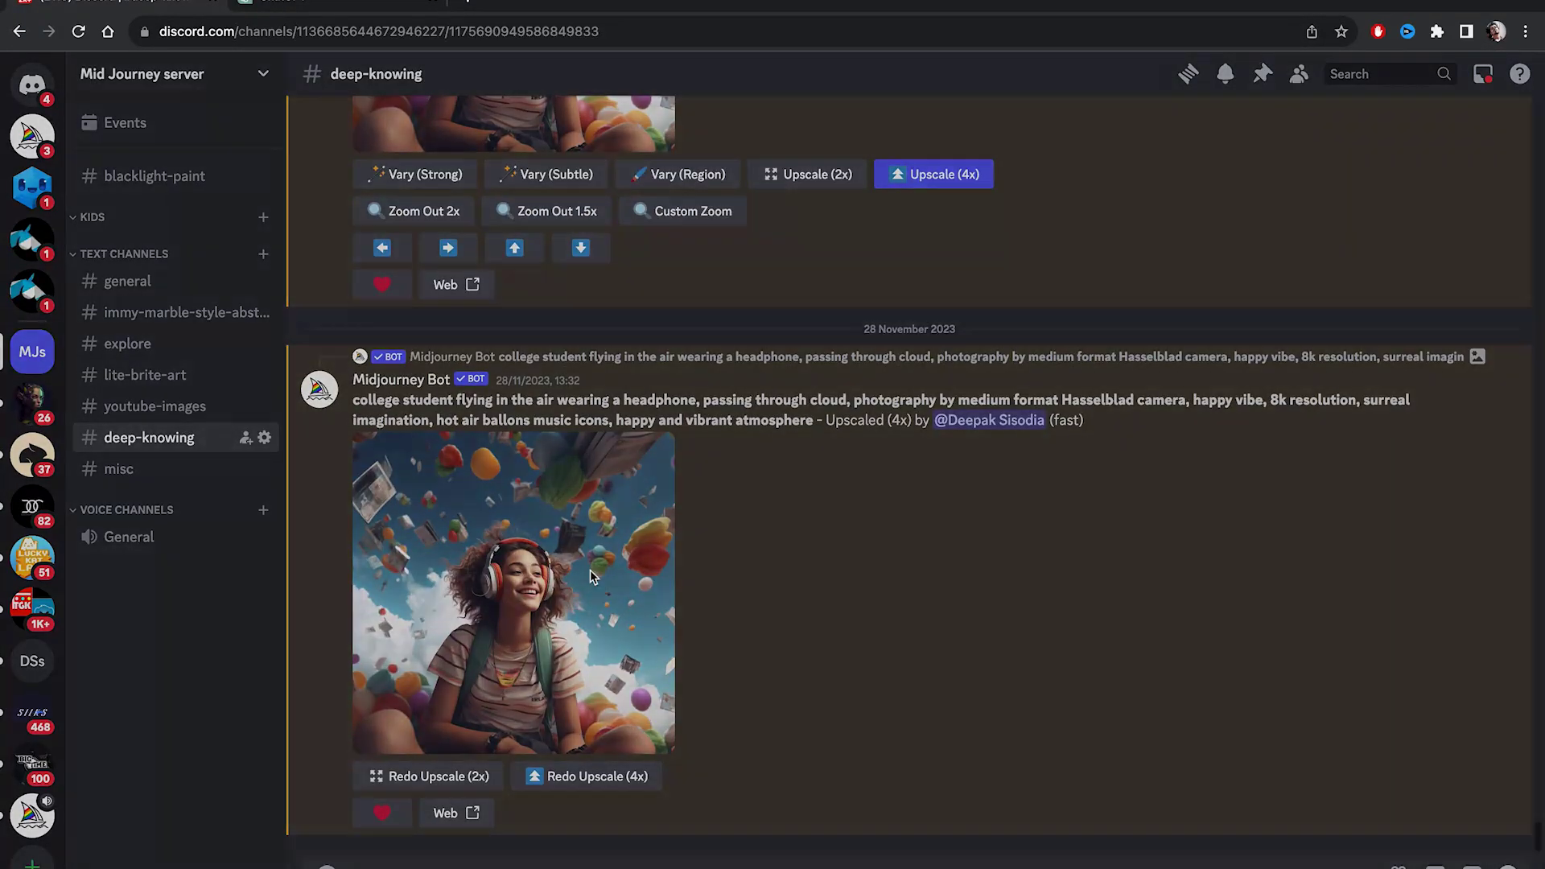
{"action": "left_click", "coordinate": [590, 570]}
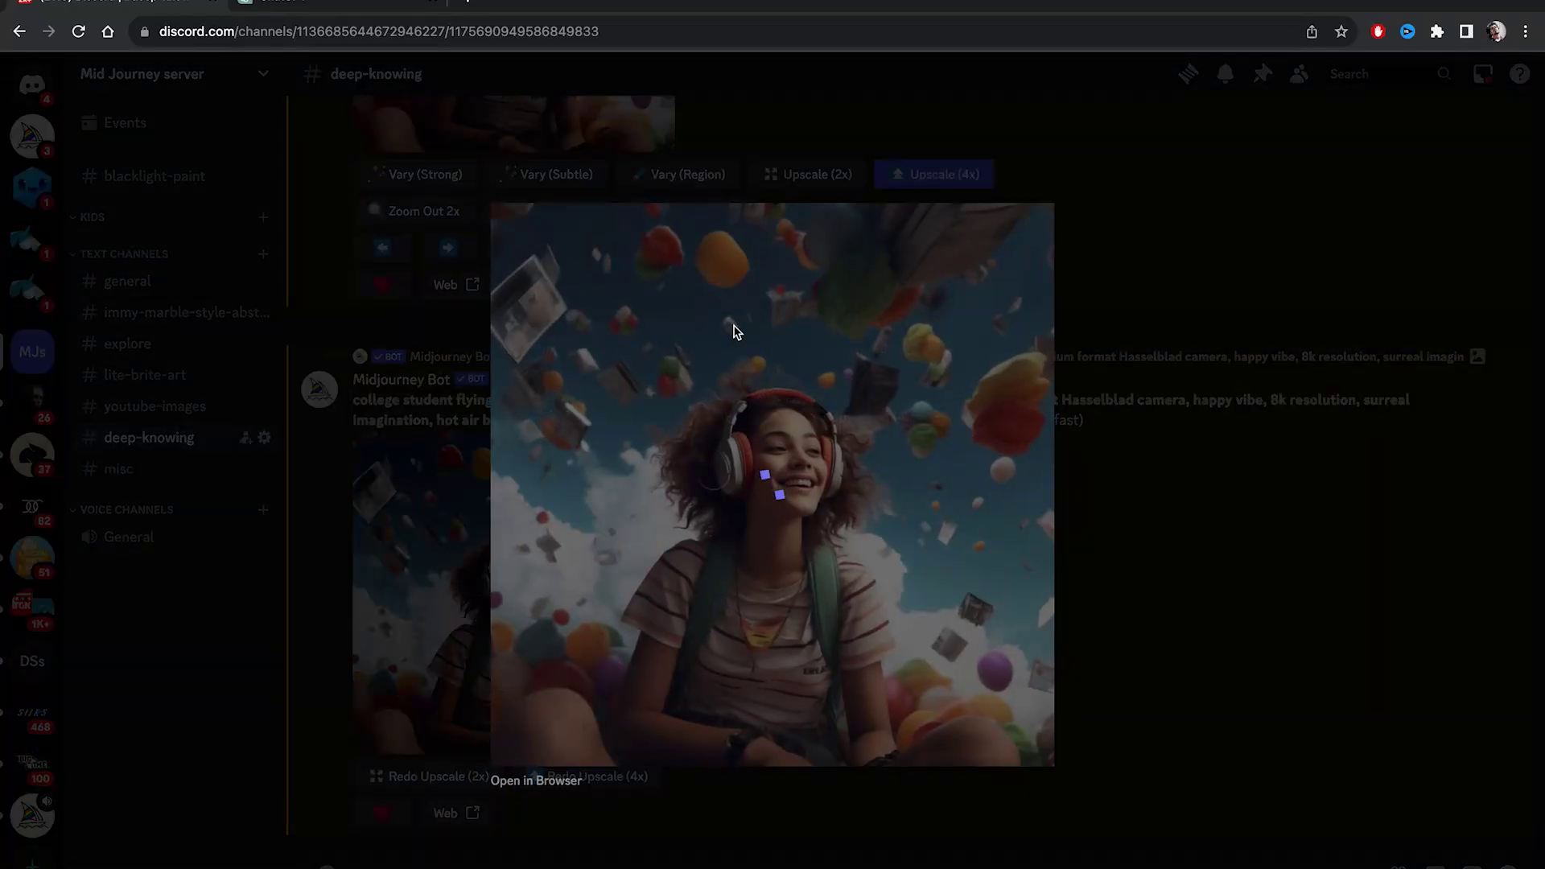
{"action": "key", "text": "ctrl+Tab"}
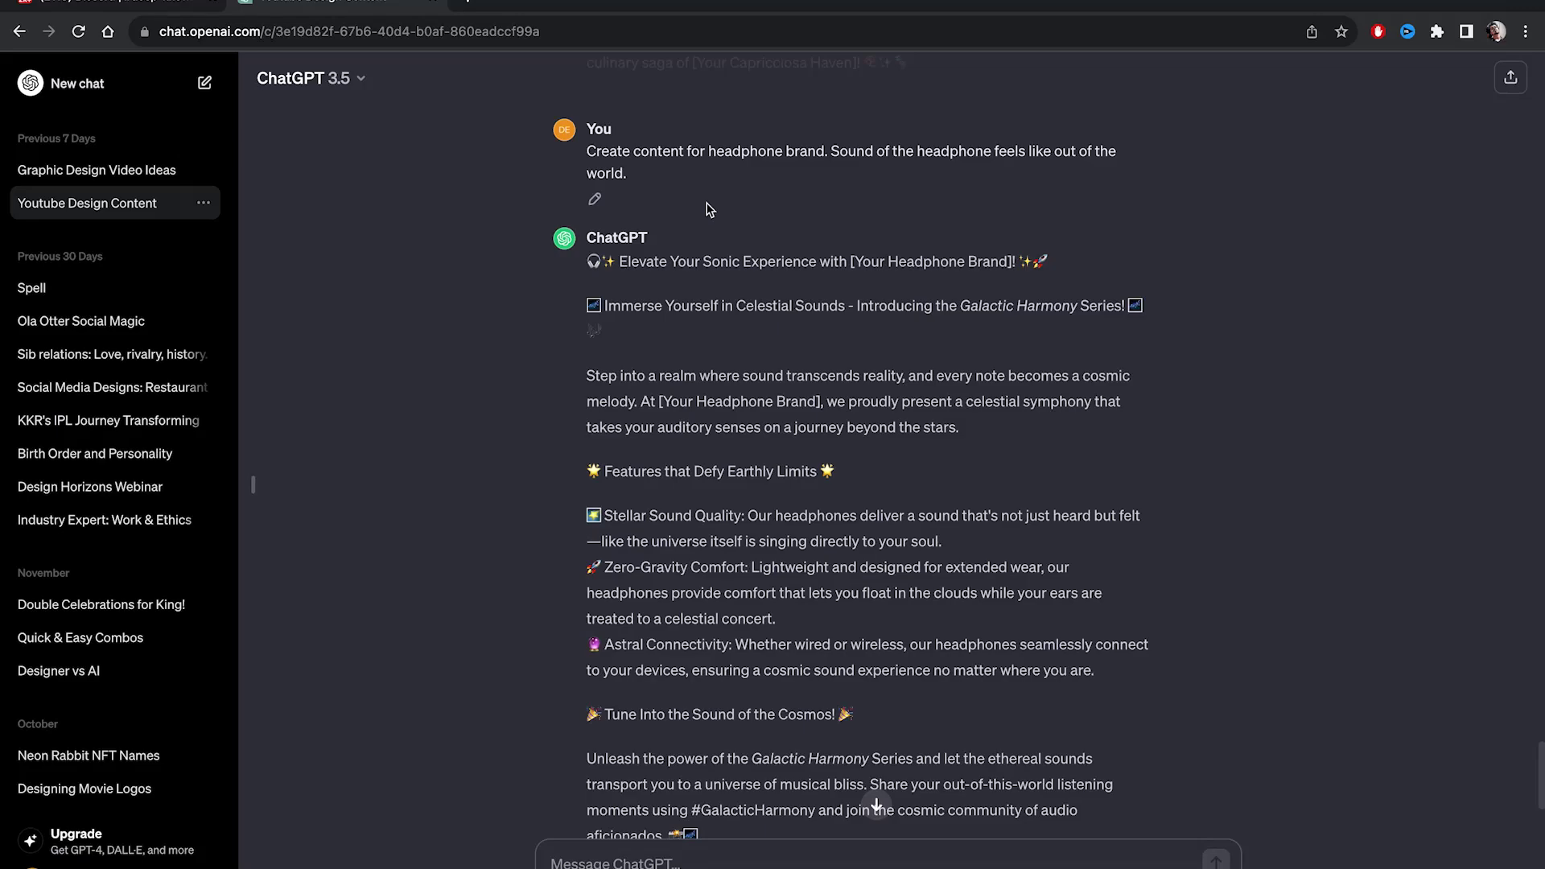
Highlight lines in the ChatGPT ad copy, ending on the 'Stellar Sound Quality' feature line.
{"action": "scroll", "coordinate": [817, 590], "scroll_direction": "down", "scroll_amount": 4}
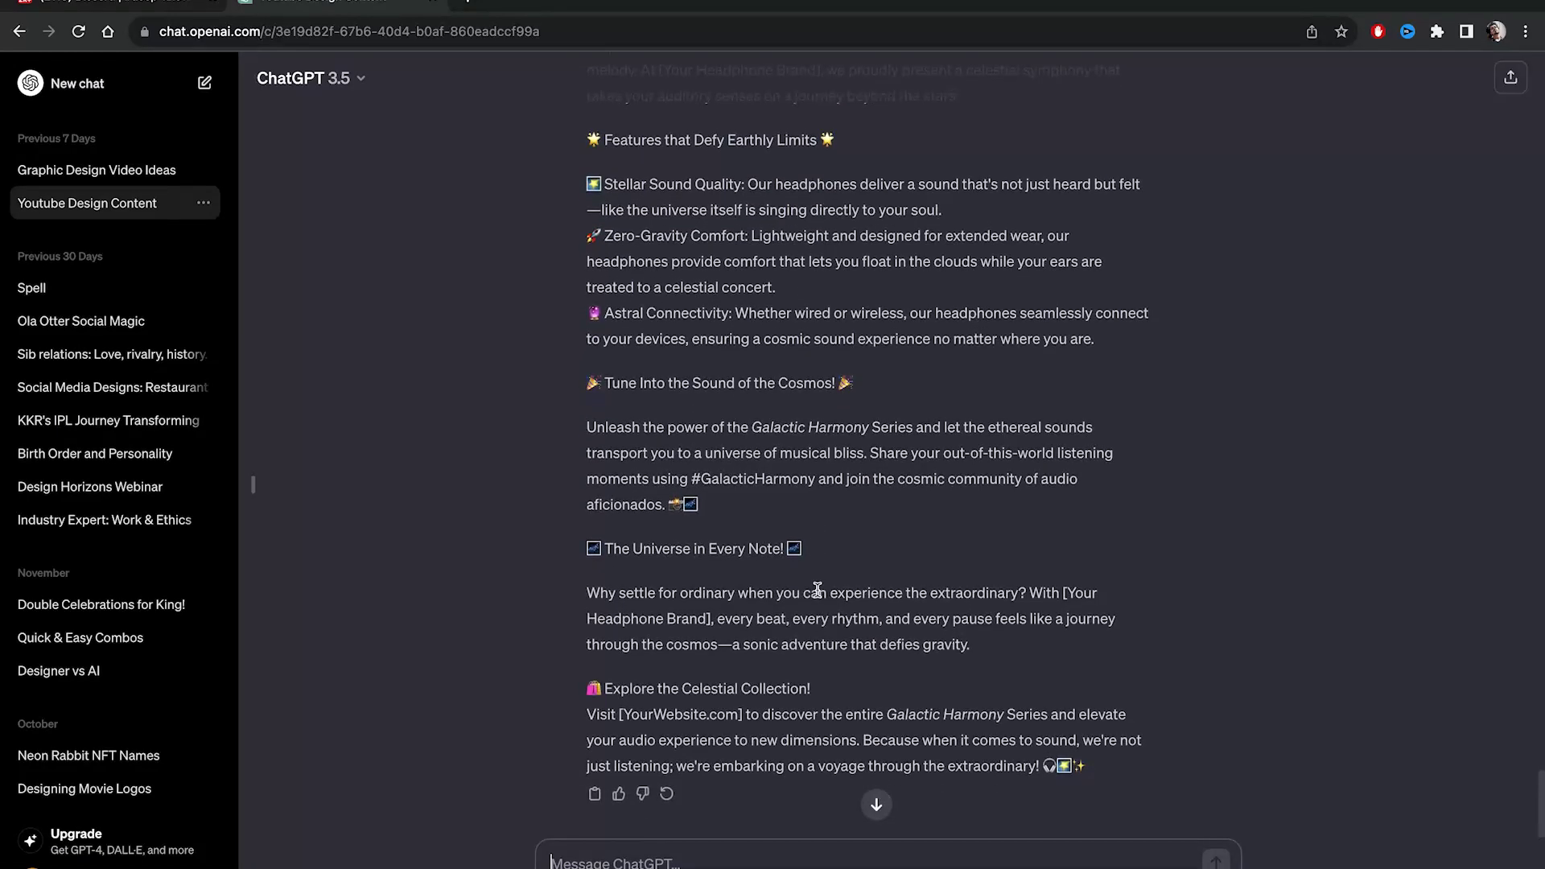
{"action": "left_click_drag", "start_coordinate": [631, 541], "coordinate": [767, 555]}
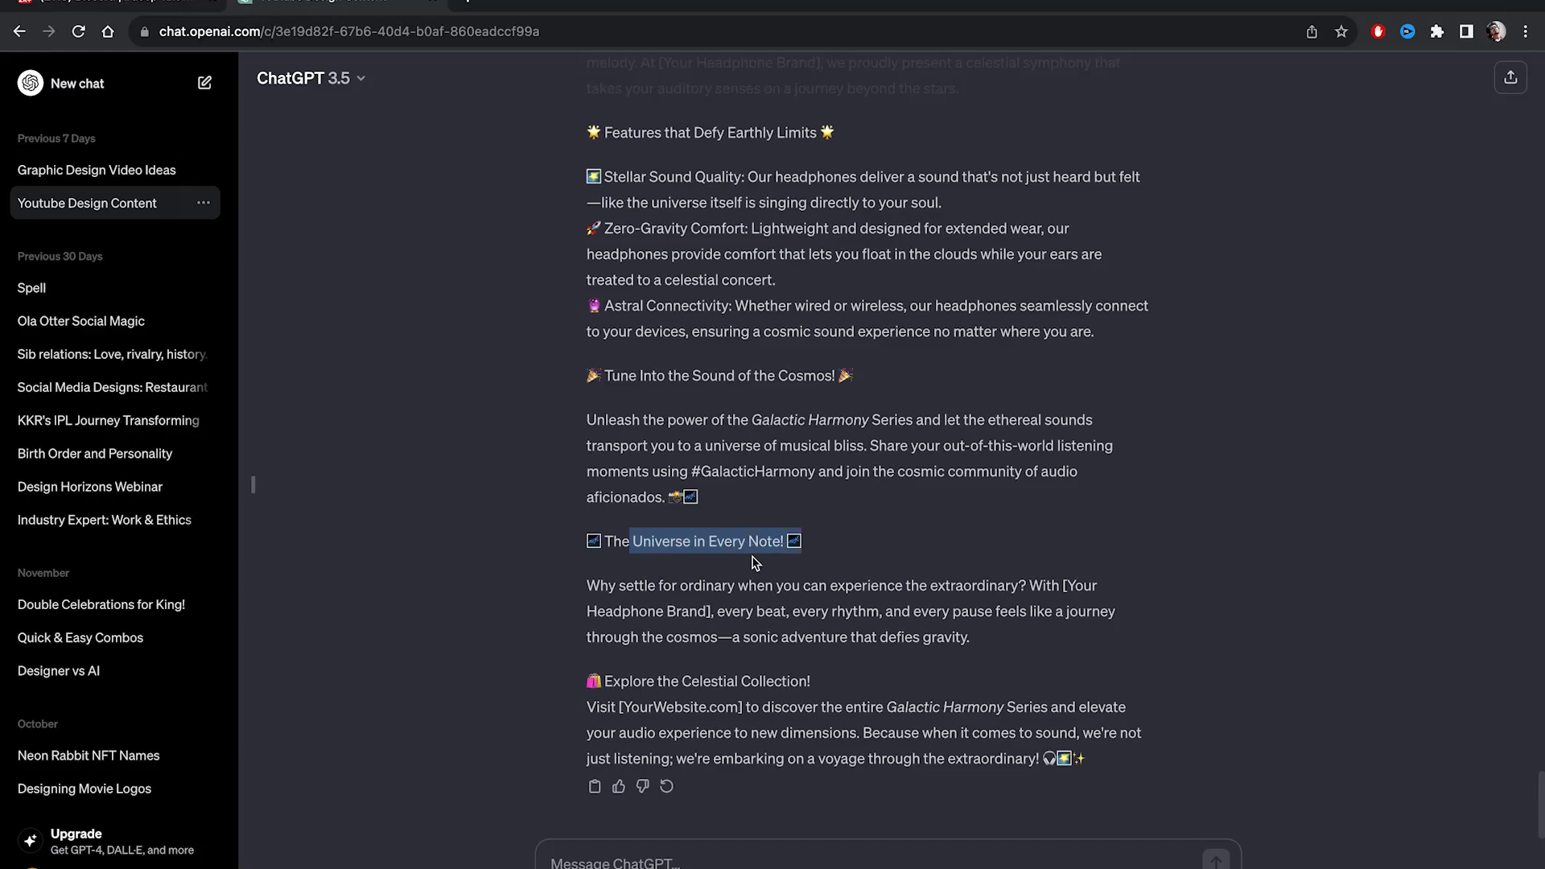
{"action": "scroll", "coordinate": [769, 549], "scroll_direction": "up", "scroll_amount": 1}
{"action": "scroll", "coordinate": [770, 549], "scroll_direction": "up", "scroll_amount": 1}
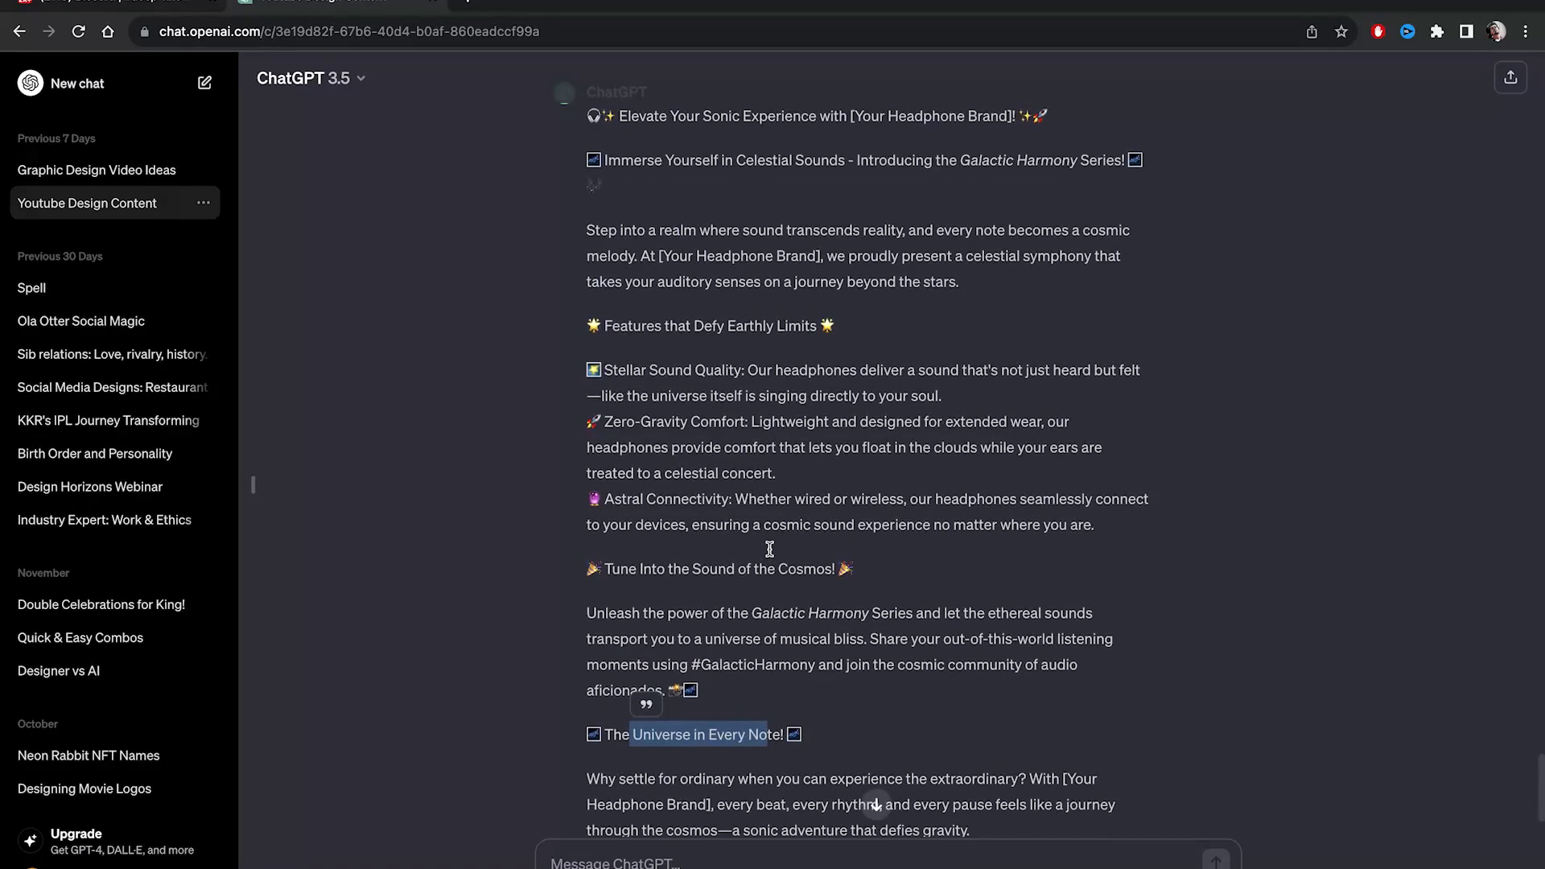
{"action": "scroll", "coordinate": [769, 550], "scroll_direction": "up", "scroll_amount": 1}
{"action": "left_click_drag", "start_coordinate": [604, 433], "coordinate": [815, 437]}
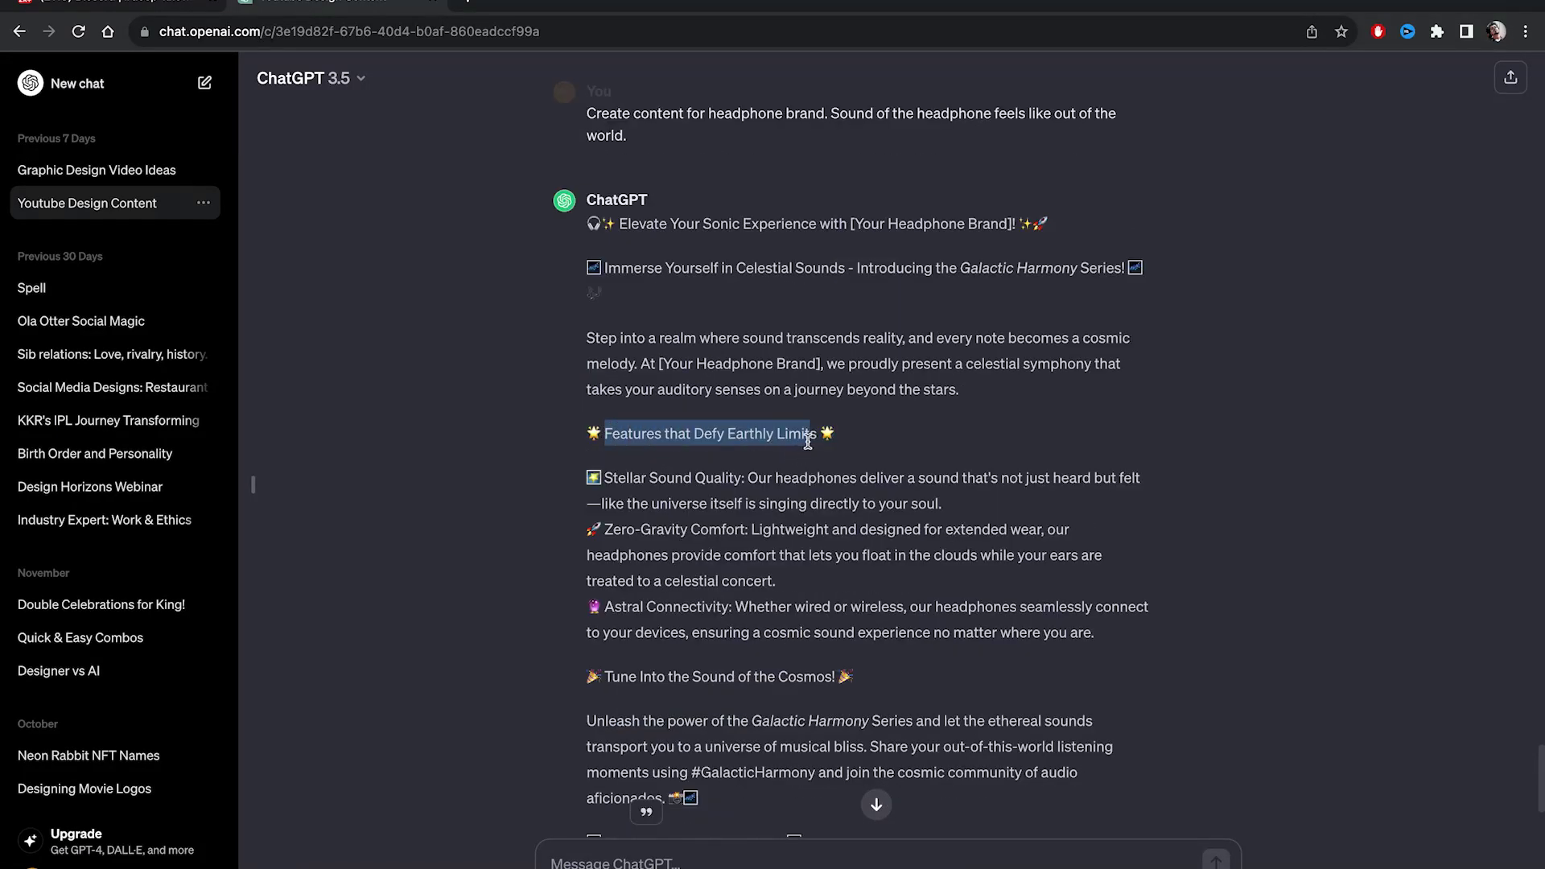
{"action": "scroll", "coordinate": [794, 524], "scroll_direction": "down", "scroll_amount": 3}
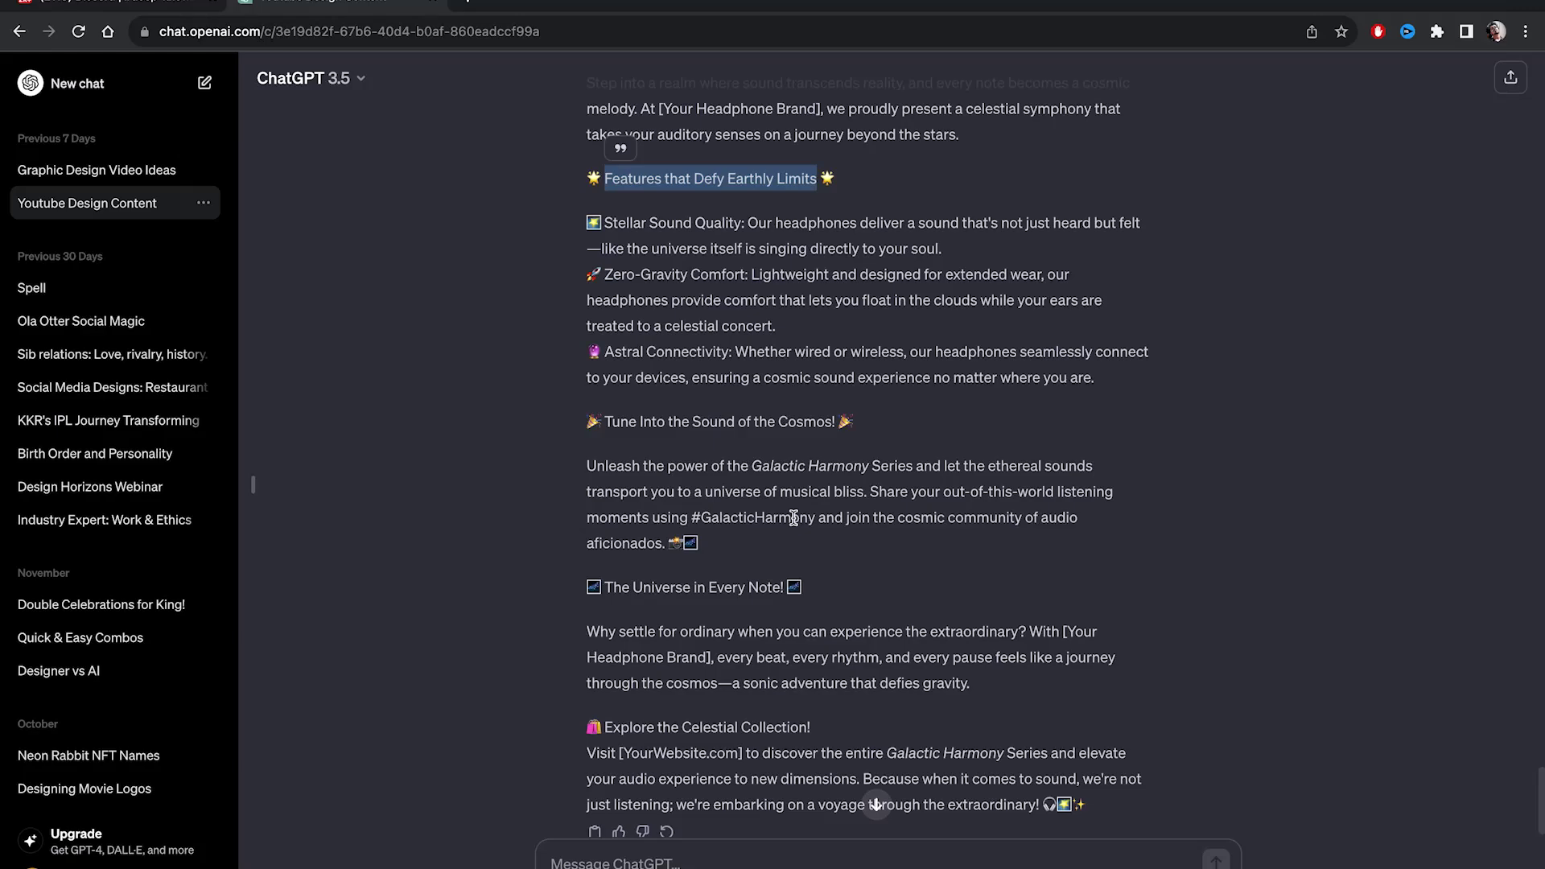
{"action": "scroll", "coordinate": [793, 517], "scroll_direction": "up", "scroll_amount": 2}
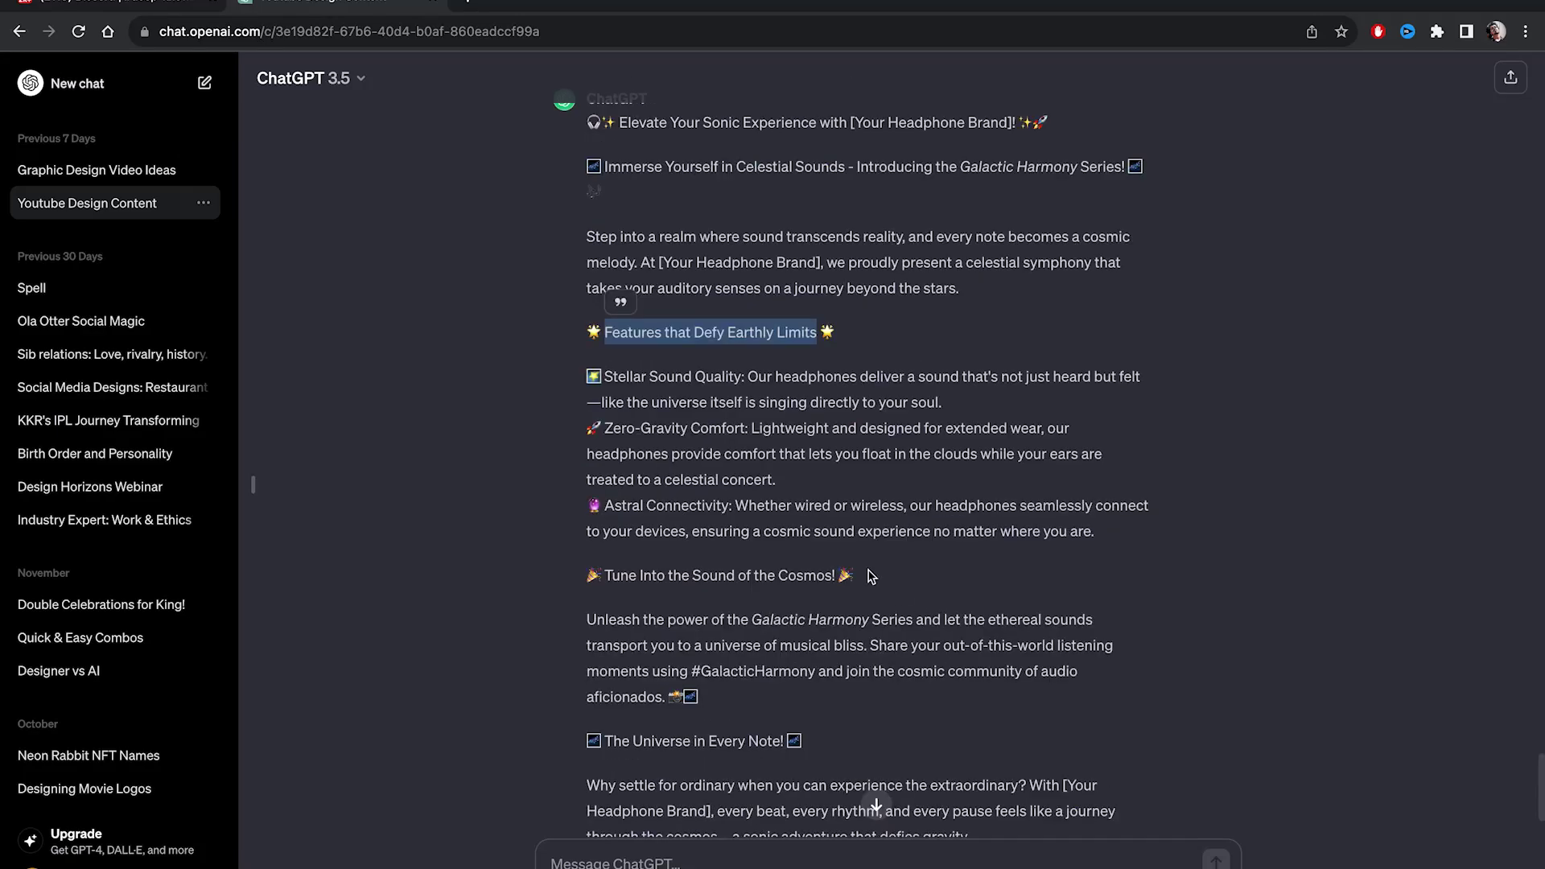
{"action": "left_click_drag", "start_coordinate": [605, 375], "coordinate": [741, 376]}
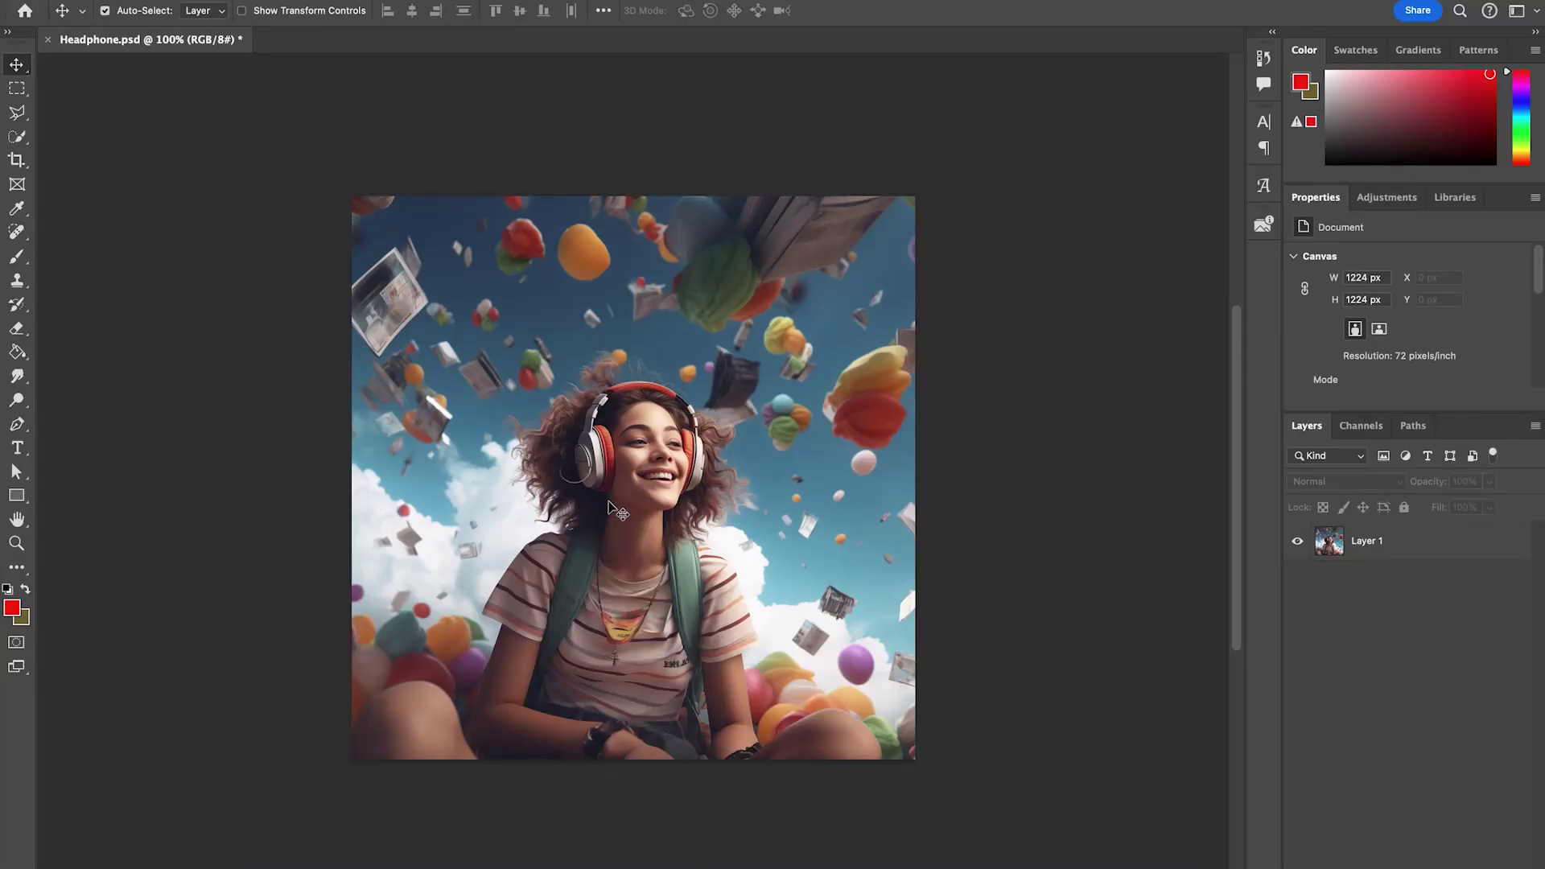
On Layer 1, outline the upper sky beyond the canvas edges with the Polygonal Lasso.
{"action": "left_click", "coordinate": [618, 513]}
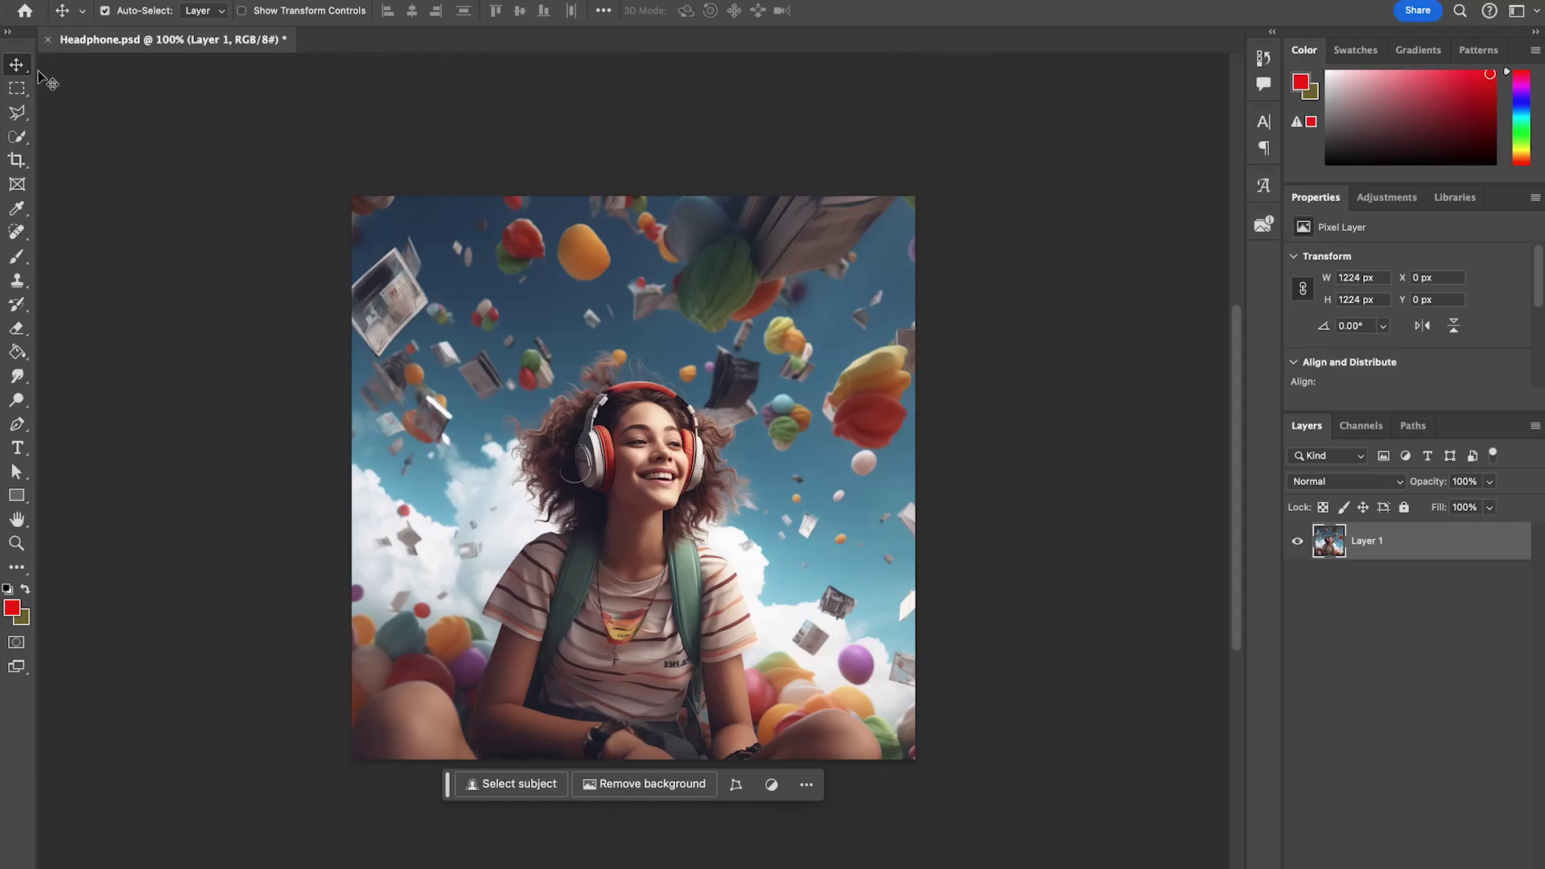
{"action": "left_click", "coordinate": [17, 112]}
{"action": "left_click", "coordinate": [476, 473]}
{"action": "left_click", "coordinate": [271, 360]}
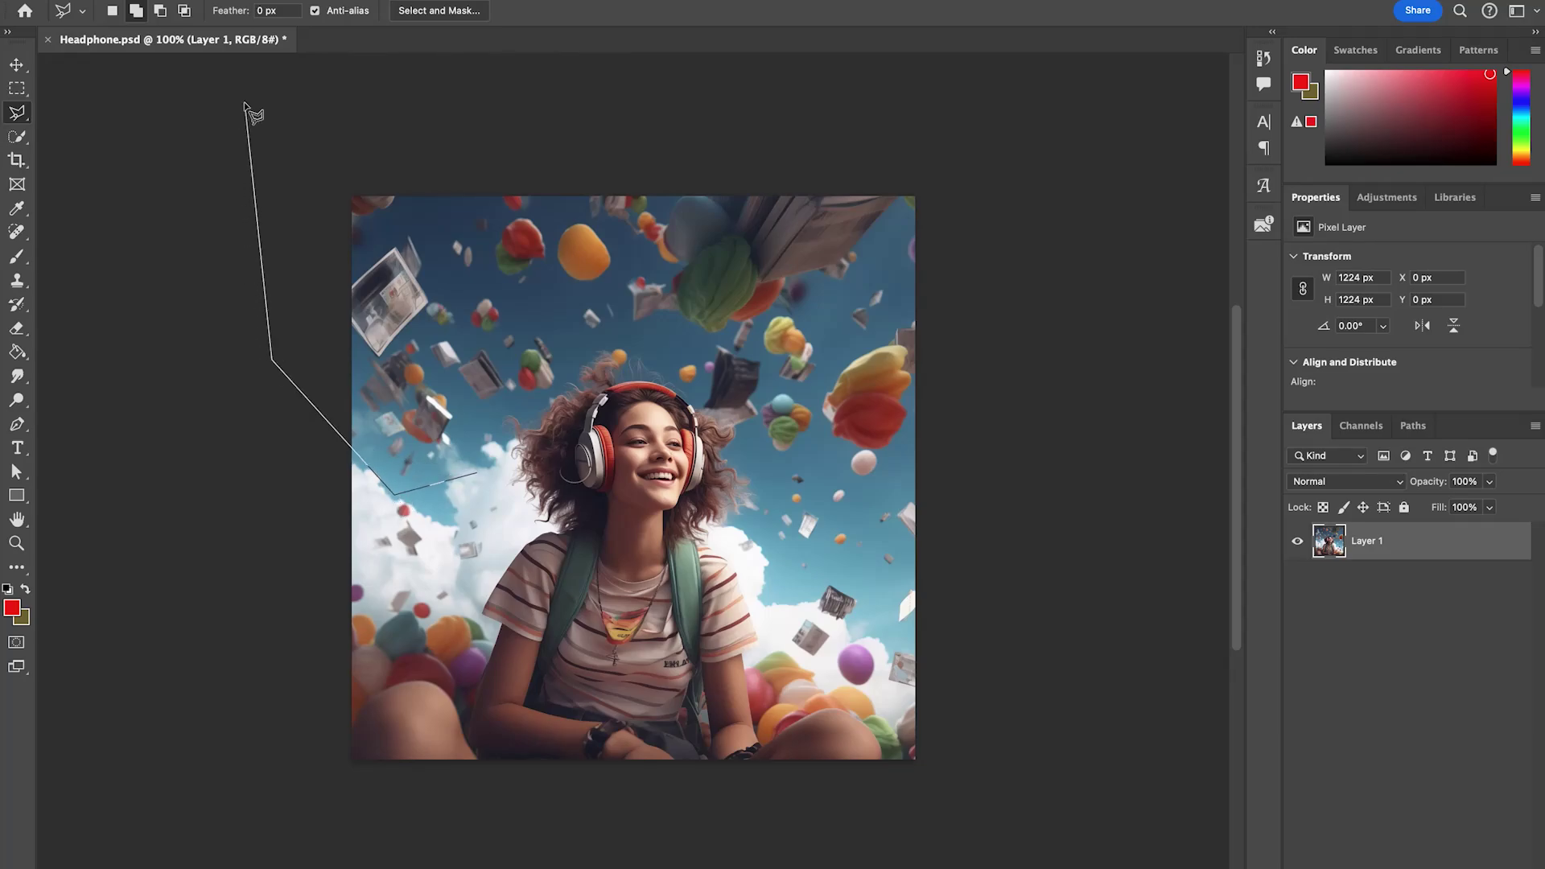
{"action": "left_click", "coordinate": [245, 102]}
{"action": "left_click", "coordinate": [890, 122]}
{"action": "left_click", "coordinate": [1062, 209]}
{"action": "left_click", "coordinate": [1038, 442]}
Trace the lasso closely around the top of the girl's hair and close the sky selection.
{"action": "left_click", "coordinate": [927, 556]}
{"action": "left_click", "coordinate": [770, 477]}
{"action": "left_click", "coordinate": [735, 420]}
{"action": "left_click", "coordinate": [646, 344]}
{"action": "left_click", "coordinate": [596, 341]}
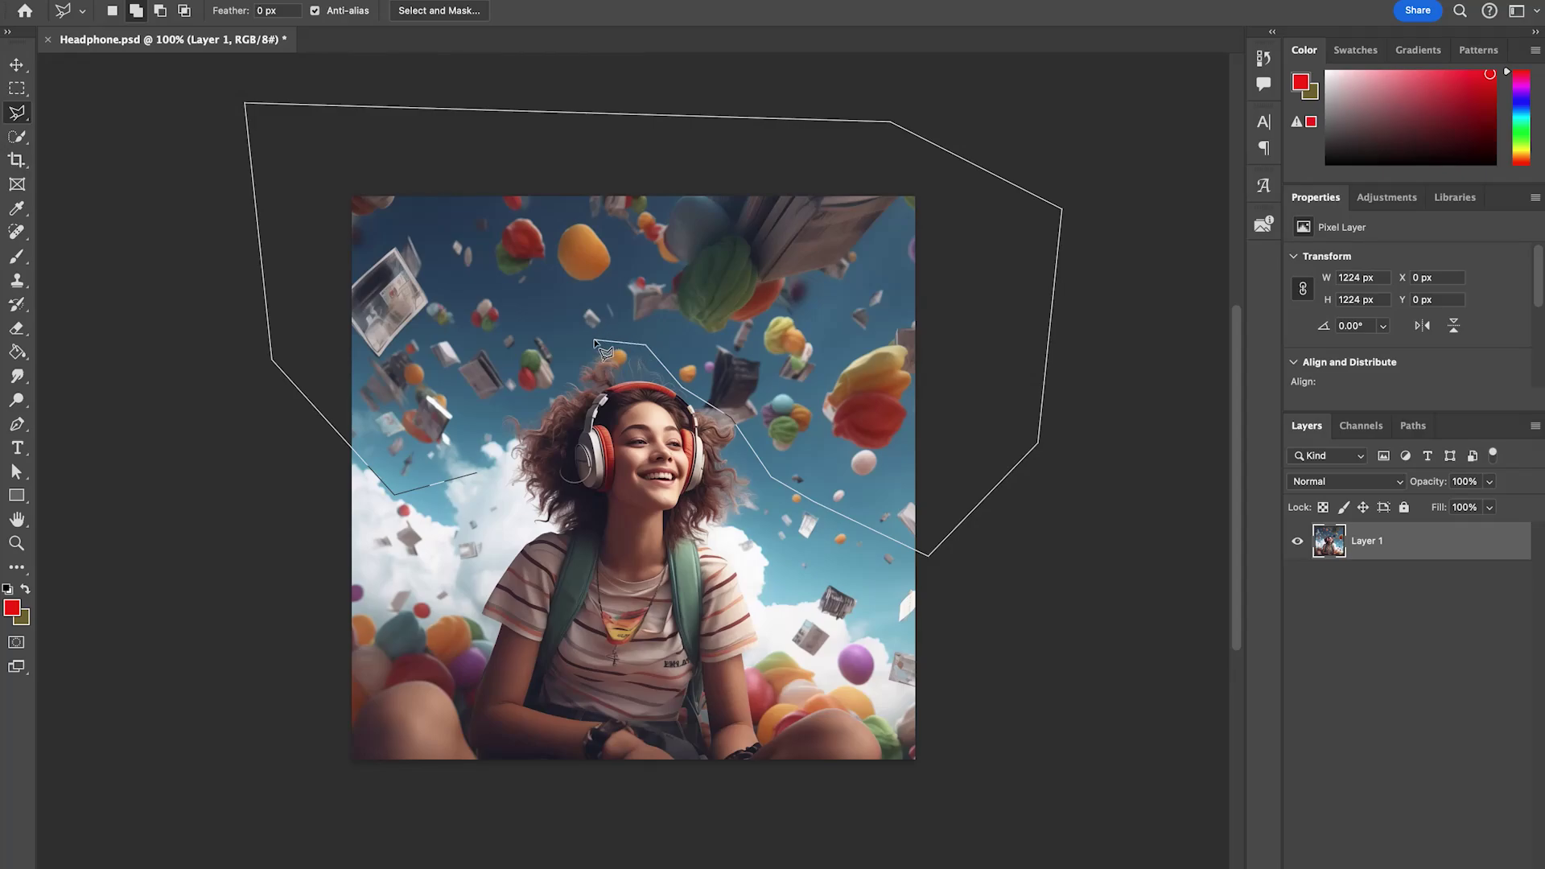
{"action": "left_click", "coordinate": [531, 401]}
{"action": "left_click", "coordinate": [481, 412]}
{"action": "left_click", "coordinate": [479, 475]}
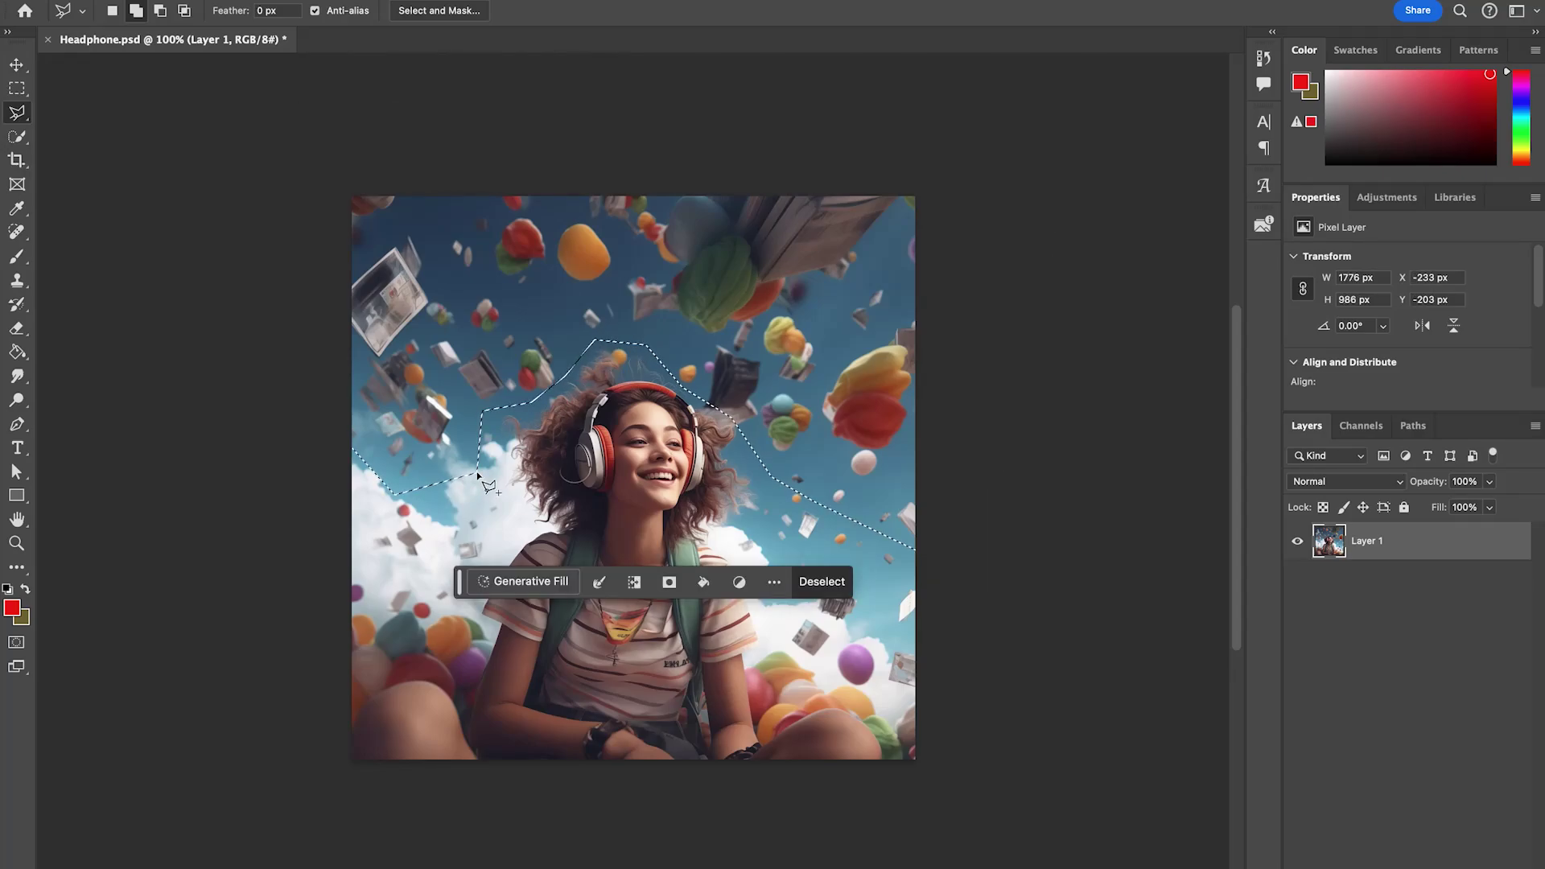
Generative Fill the sky with the prompt 'make sky clearer' and preview the variations.
{"action": "left_click", "coordinate": [531, 581]}
{"action": "type", "text": "make sky clearer"}
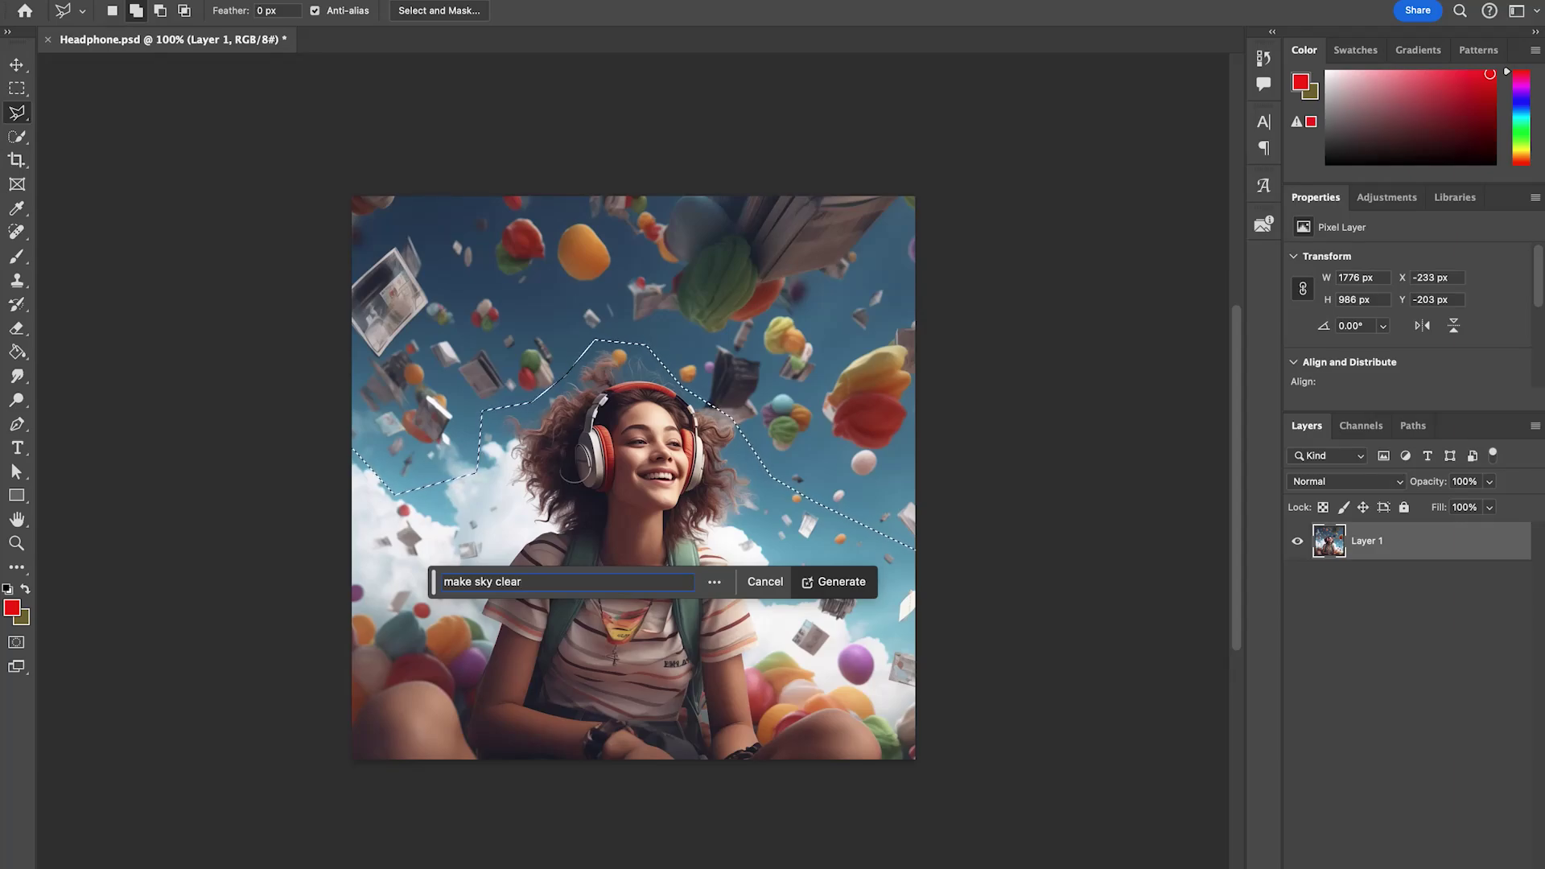
{"action": "key", "text": "Return"}
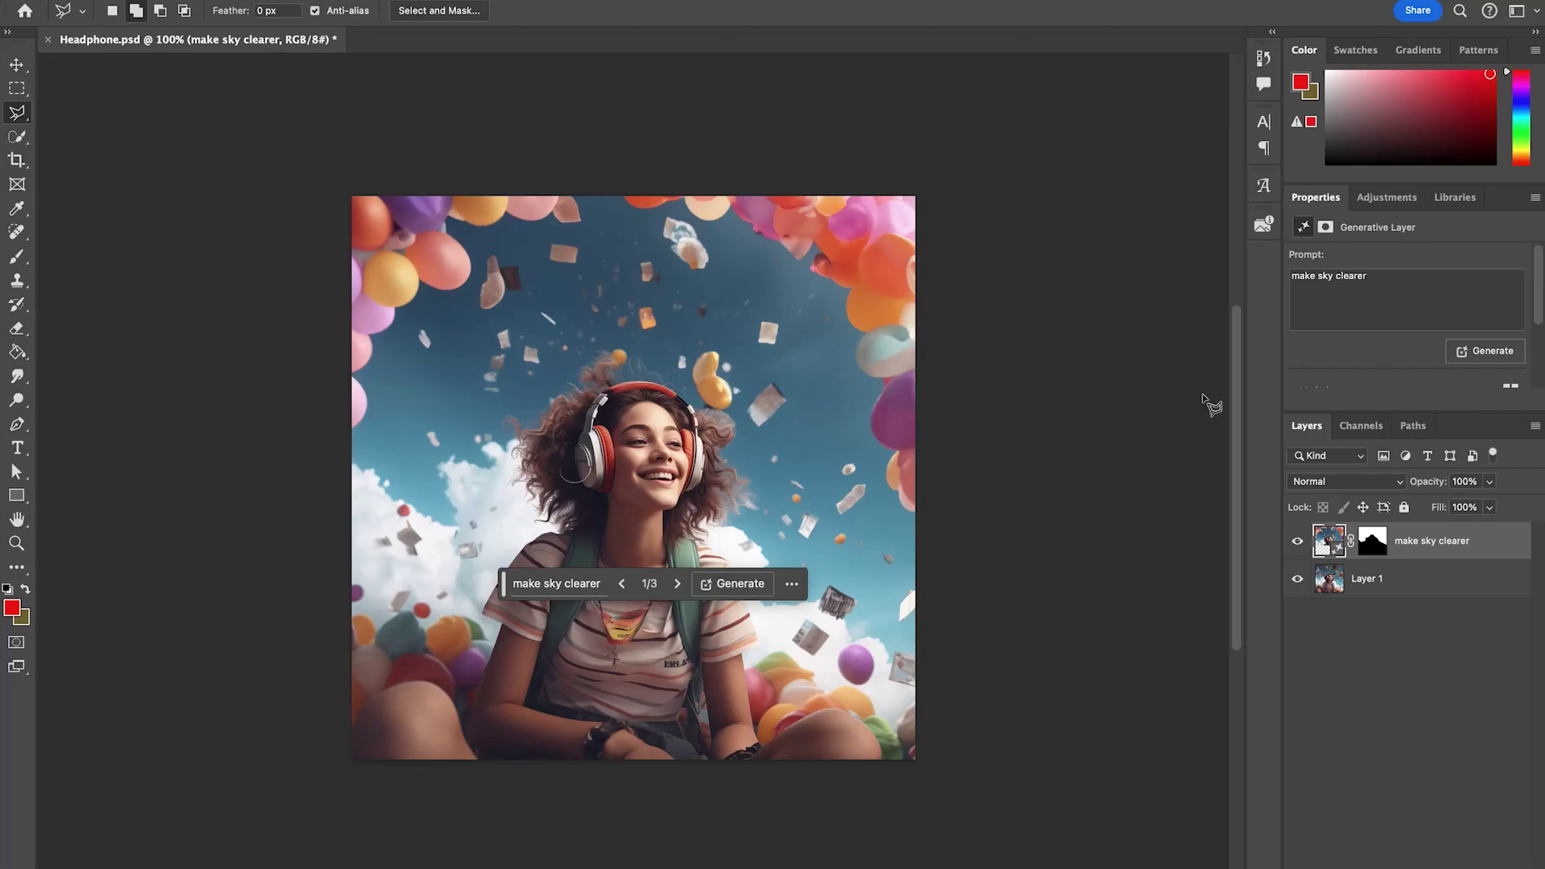
{"action": "scroll", "coordinate": [1415, 380], "scroll_direction": "down", "scroll_amount": 3}
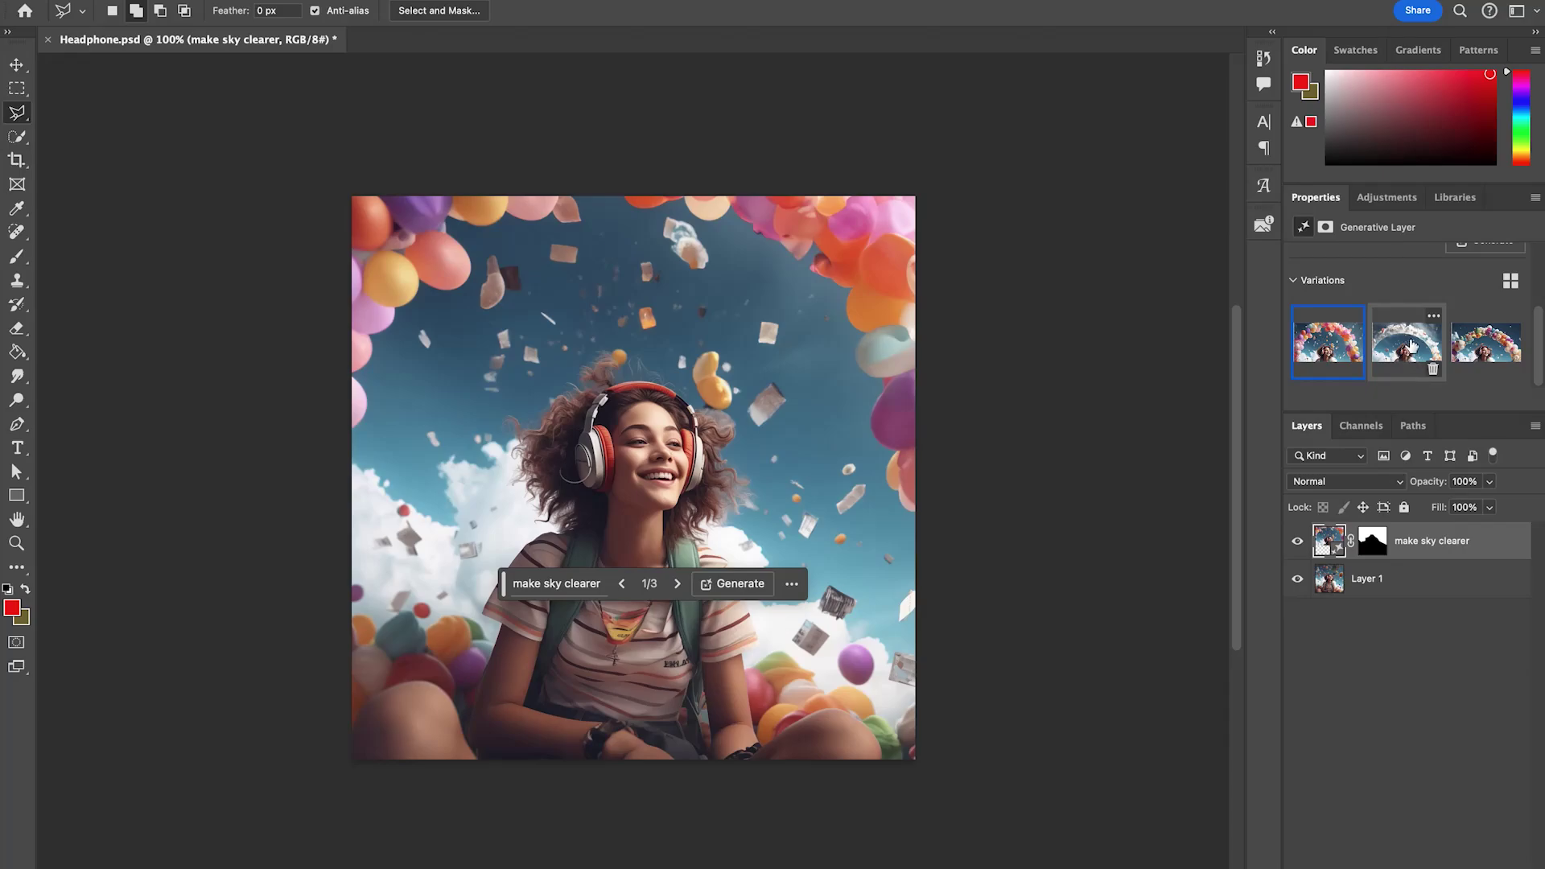
{"action": "left_click", "coordinate": [1412, 344]}
{"action": "mouse_move", "coordinate": [1485, 343]}
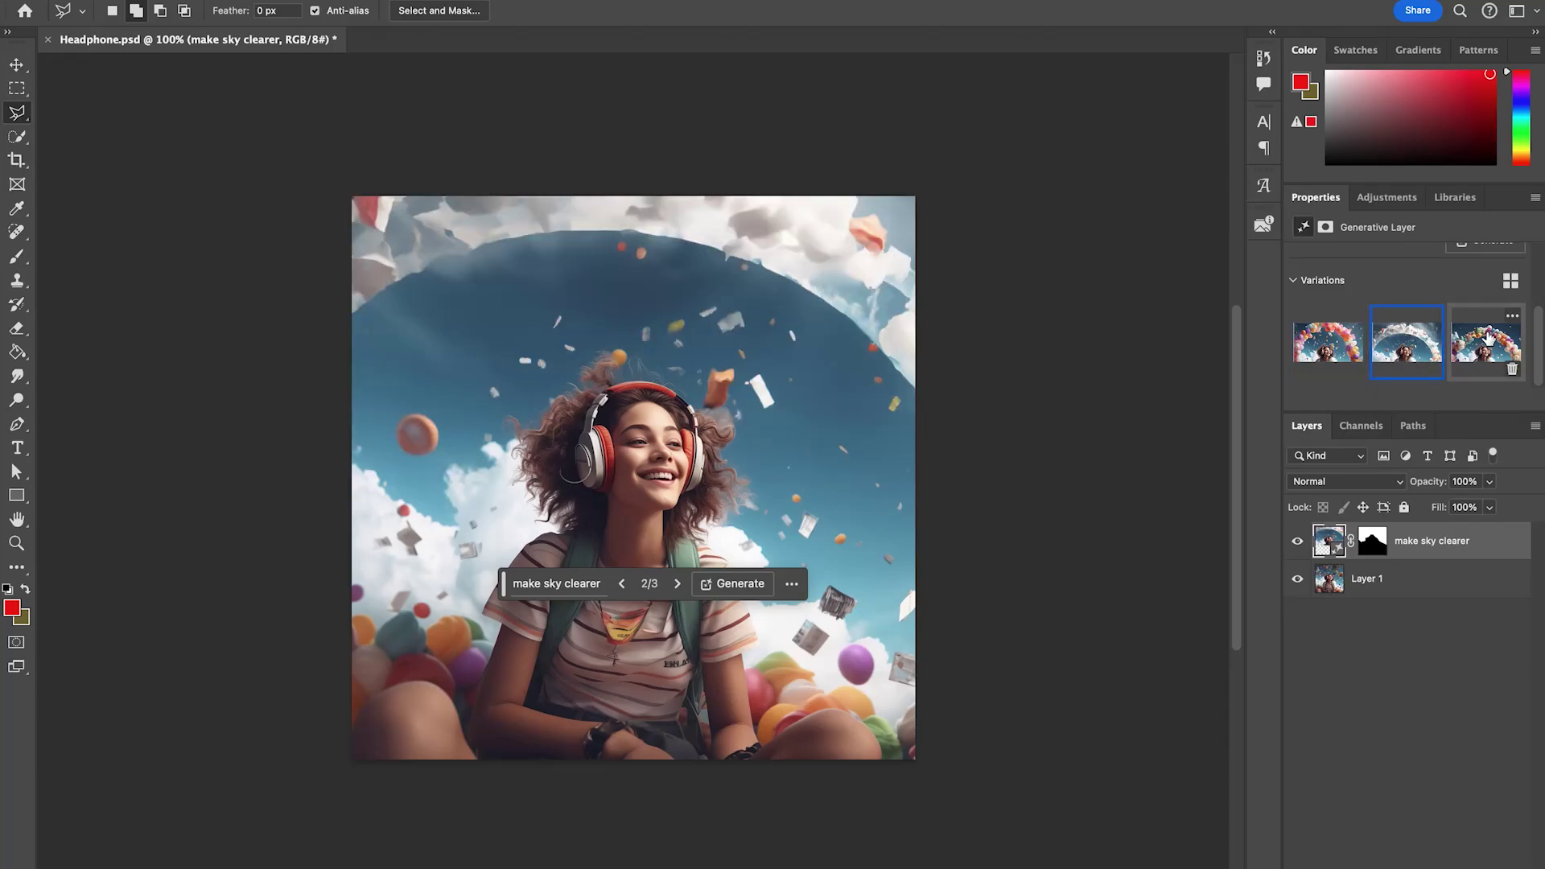
{"action": "left_click", "coordinate": [1491, 337]}
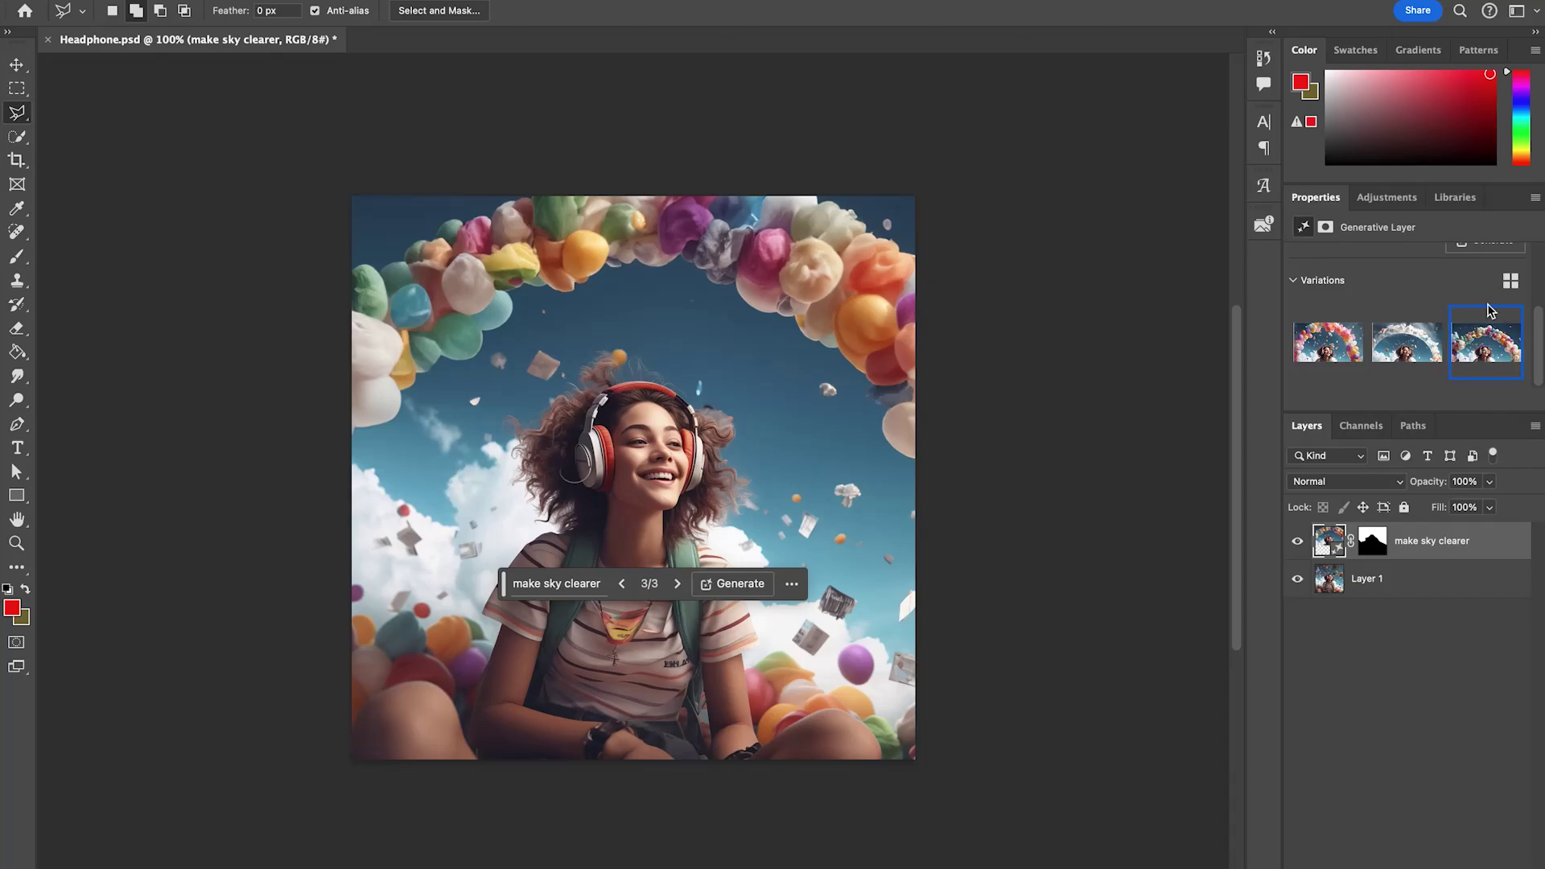
Regenerate the sky fill and choose the variation framed by clouds along the top.
{"action": "scroll", "coordinate": [1488, 322], "scroll_direction": "up", "scroll_amount": 2}
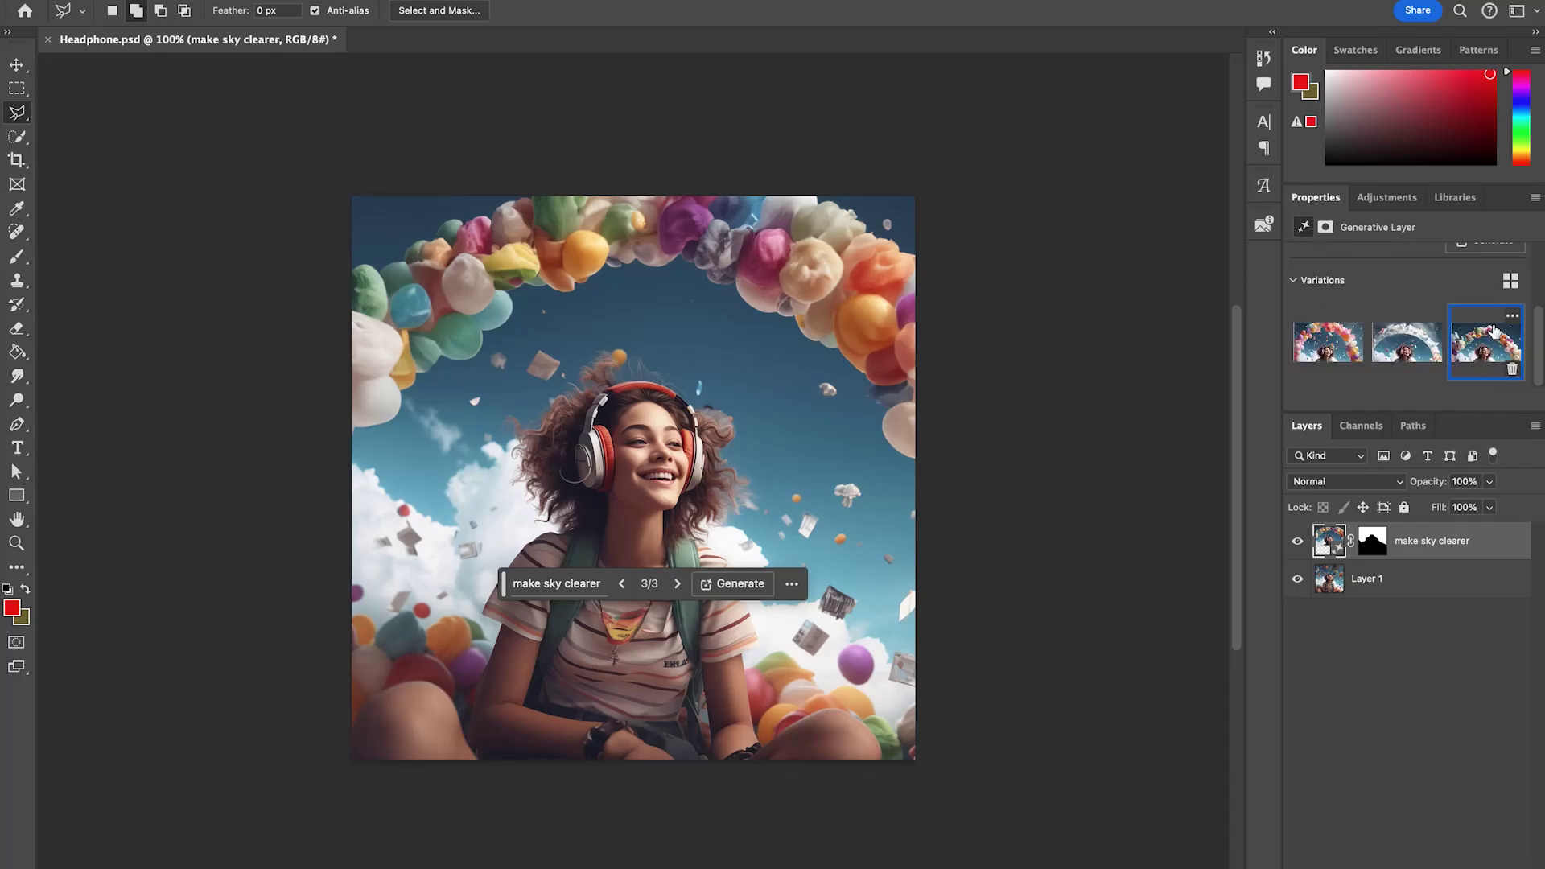
{"action": "left_click", "coordinate": [1486, 294]}
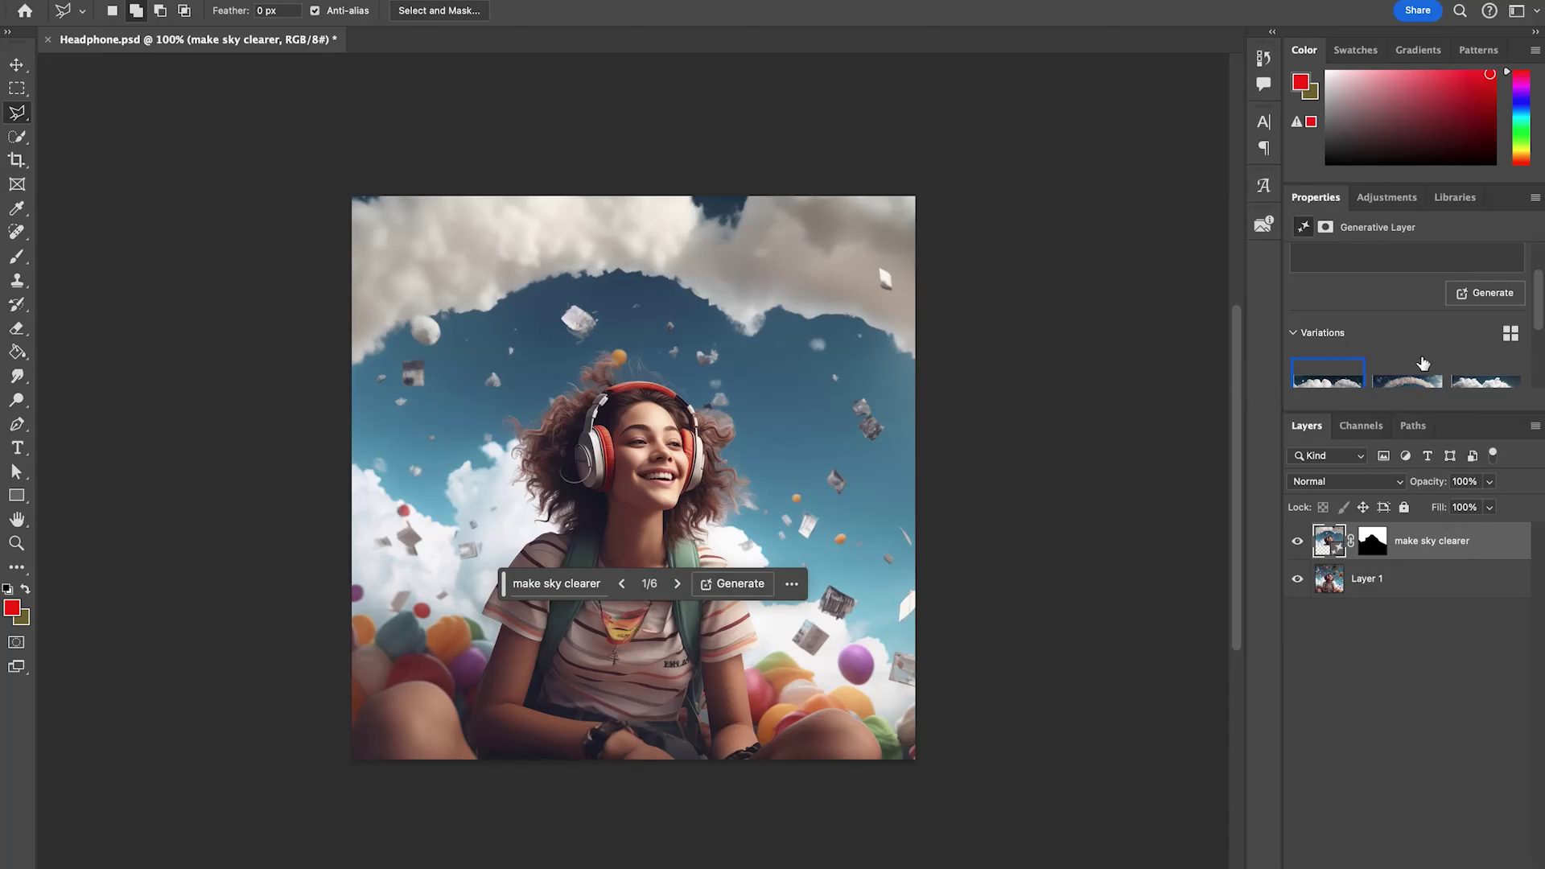
{"action": "scroll", "coordinate": [1455, 319], "scroll_direction": "down", "scroll_amount": 2}
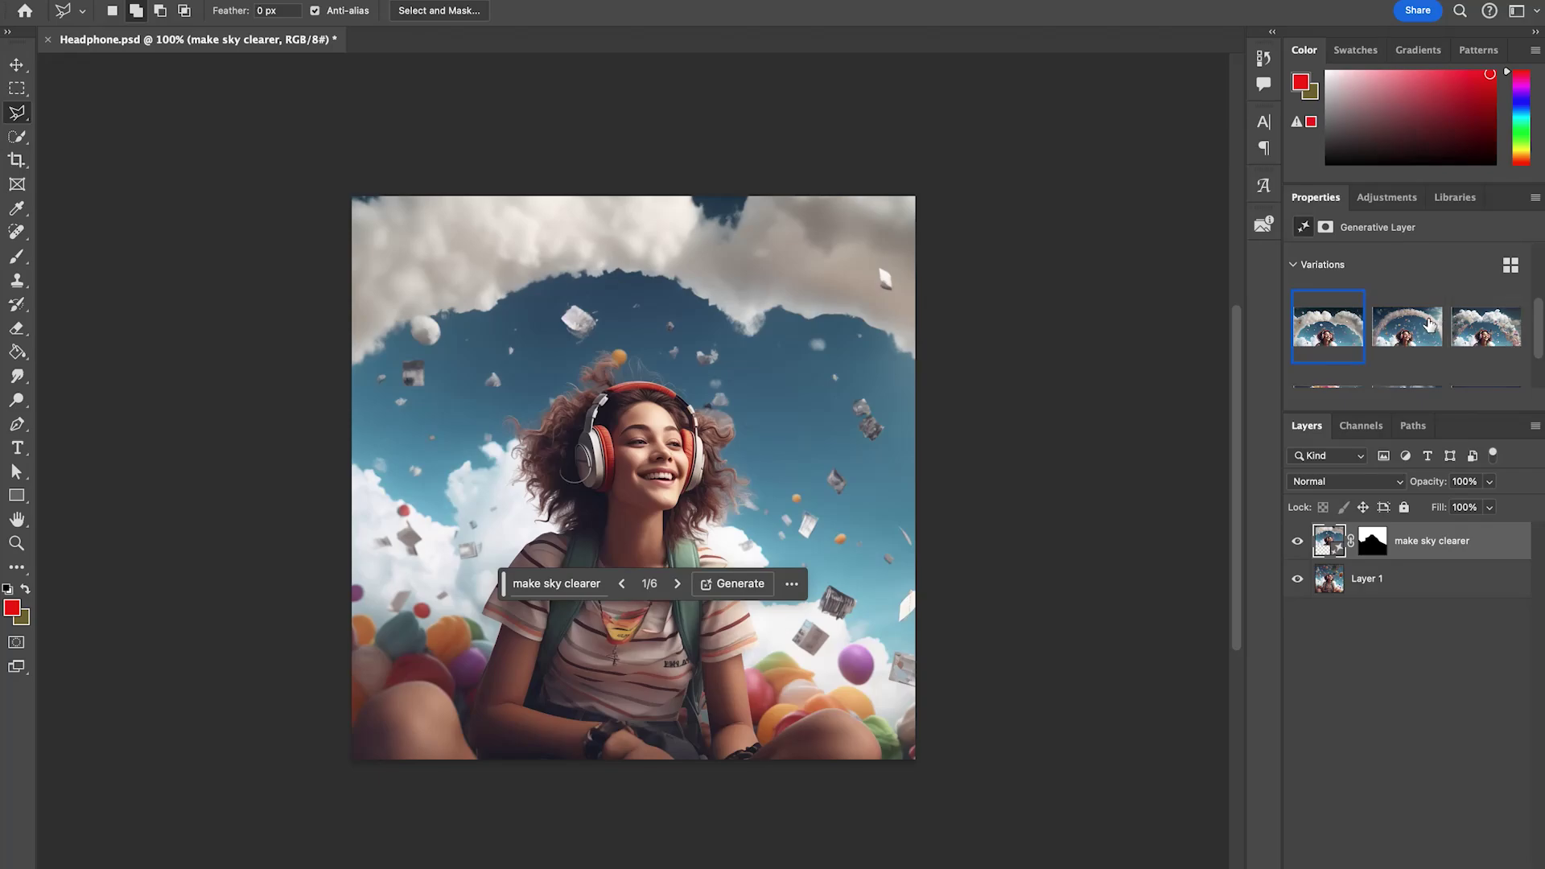
{"action": "left_click", "coordinate": [1406, 325]}
{"action": "scroll", "coordinate": [1417, 328], "scroll_direction": "down", "scroll_amount": 1}
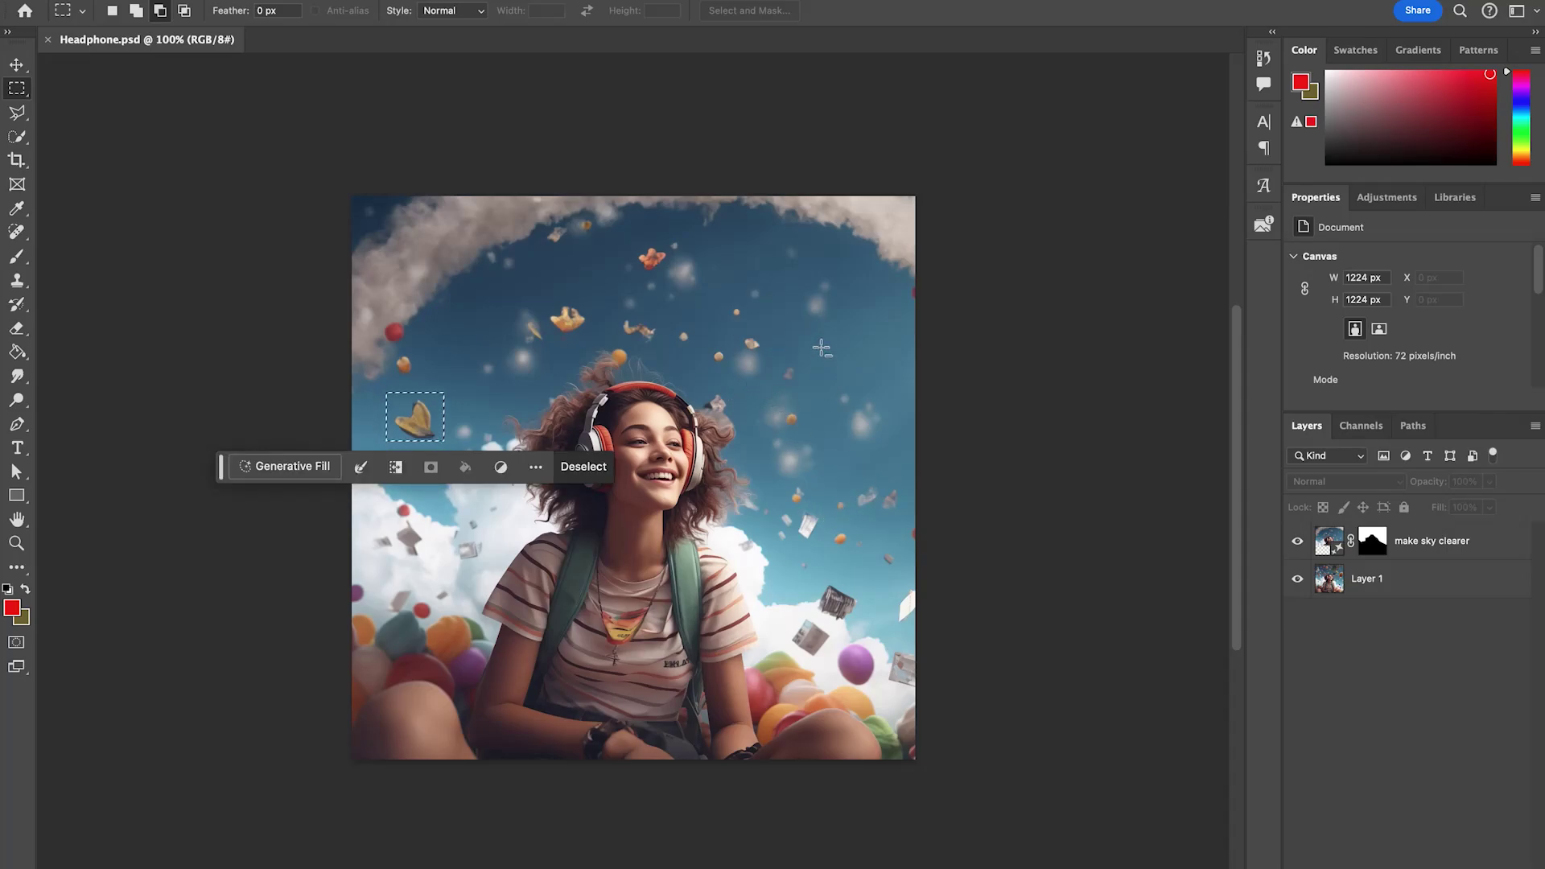
Box the croissant and four floating objects and replace them with sky via promptless Generative Fill.
{"action": "left_click_drag", "start_coordinate": [603, 306], "coordinate": [669, 344]}
{"action": "left_click_drag", "start_coordinate": [620, 238], "coordinate": [671, 273]}
{"action": "left_click_drag", "start_coordinate": [730, 326], "coordinate": [766, 355]}
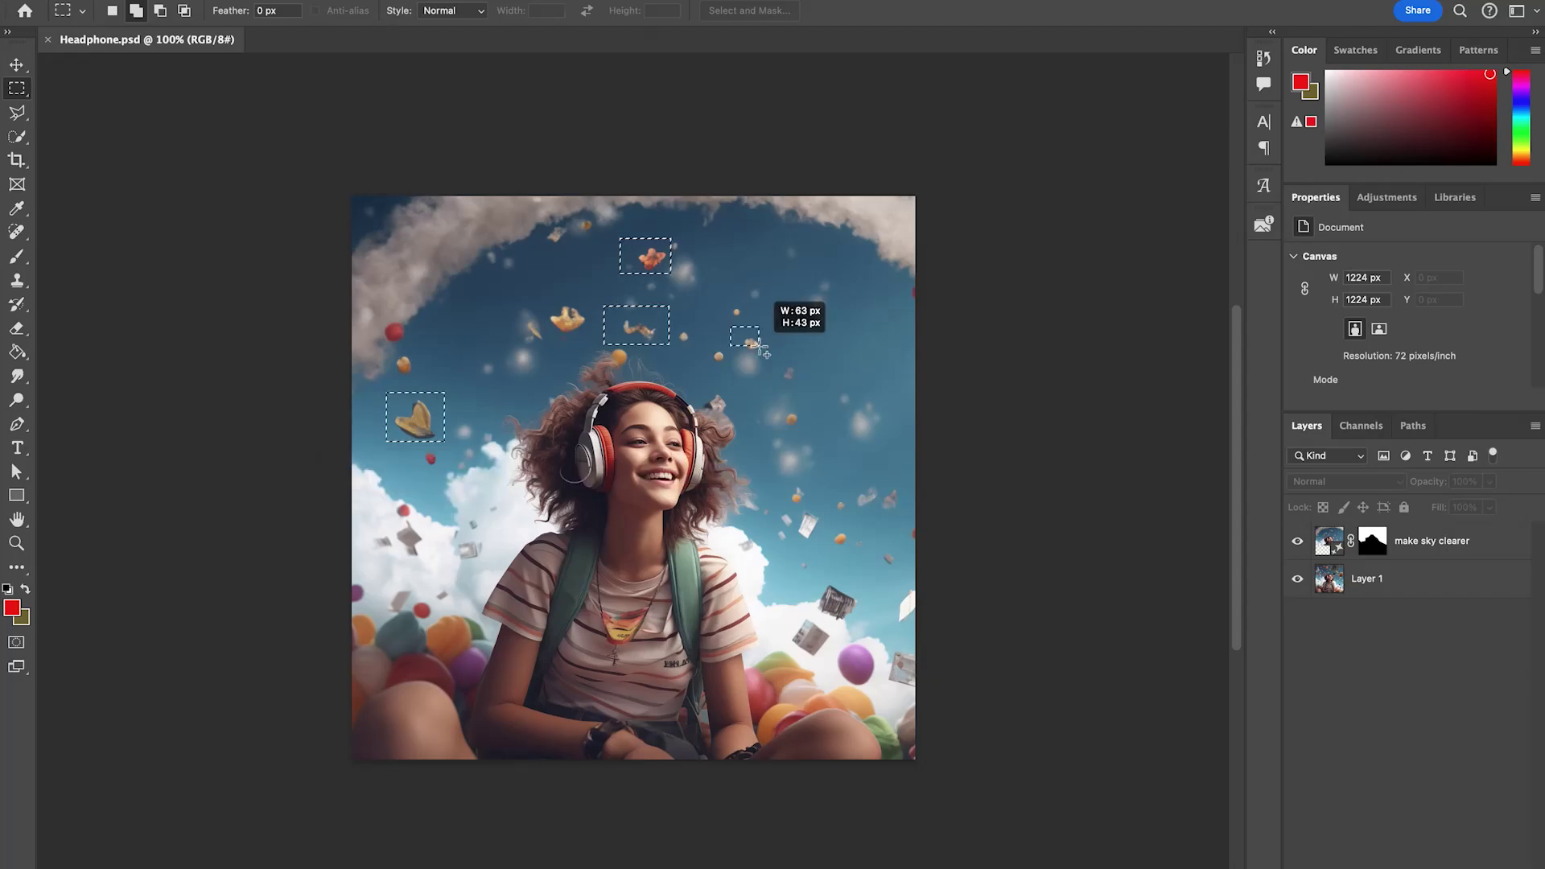
{"action": "mouse_move", "coordinate": [877, 485]}
{"action": "left_mouse_down"}
{"action": "mouse_move", "coordinate": [906, 516]}
{"action": "mouse_move", "coordinate": [910, 580]}
{"action": "left_mouse_up"}
{"action": "left_click_drag", "start_coordinate": [545, 288], "coordinate": [588, 339]}
{"action": "left_click", "coordinate": [518, 603]}
{"action": "left_click", "coordinate": [828, 603]}
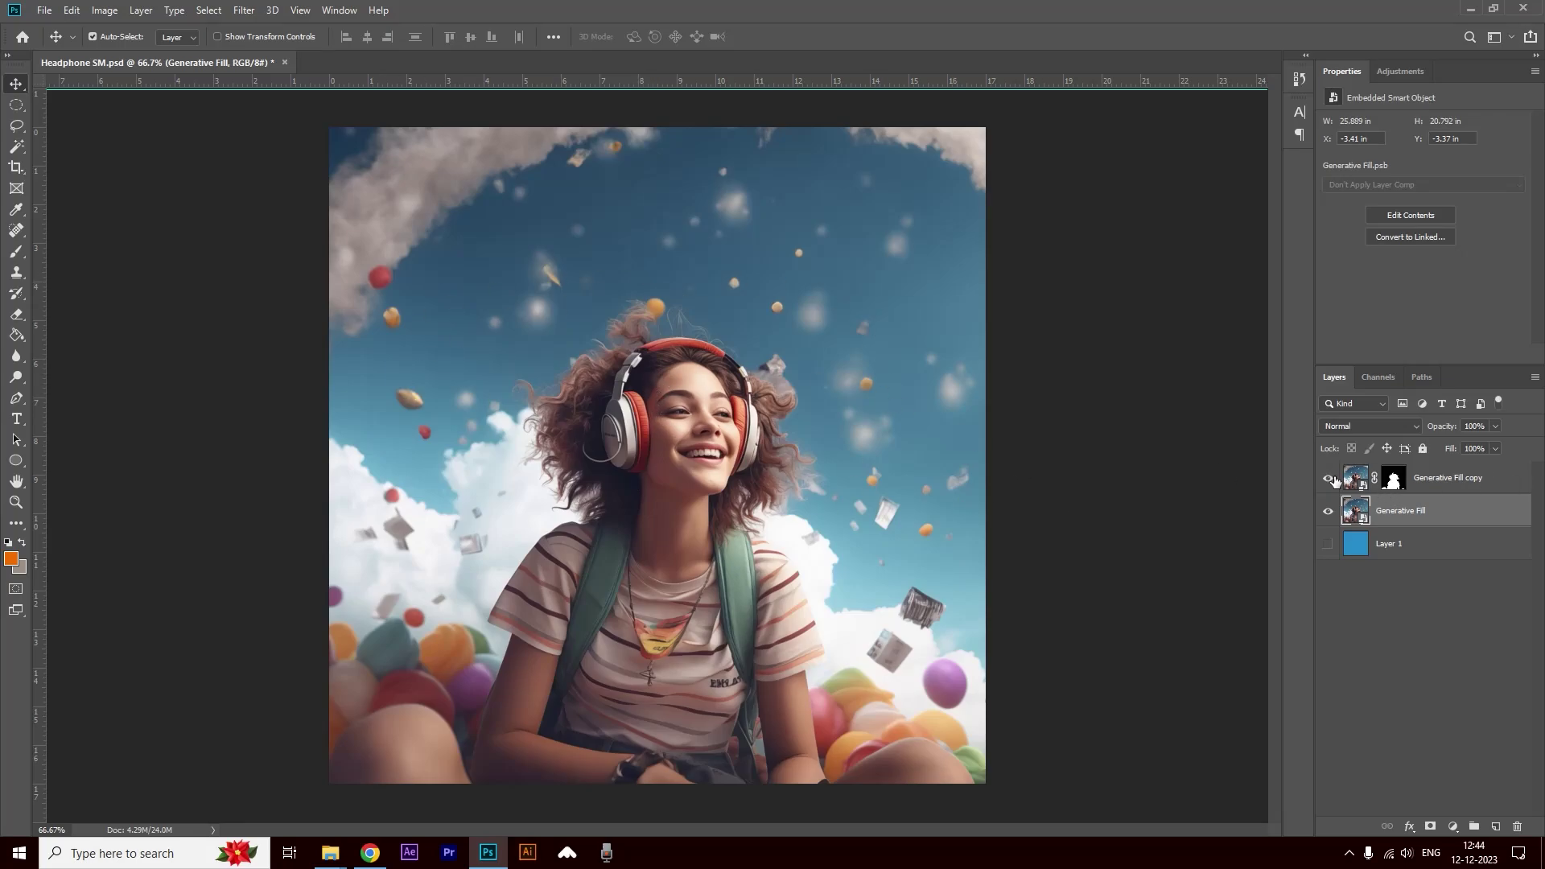
Check the cut-out girl, then turn on the cutout copy and the solid blue Layer 1.
{"action": "left_click", "coordinate": [1328, 513]}
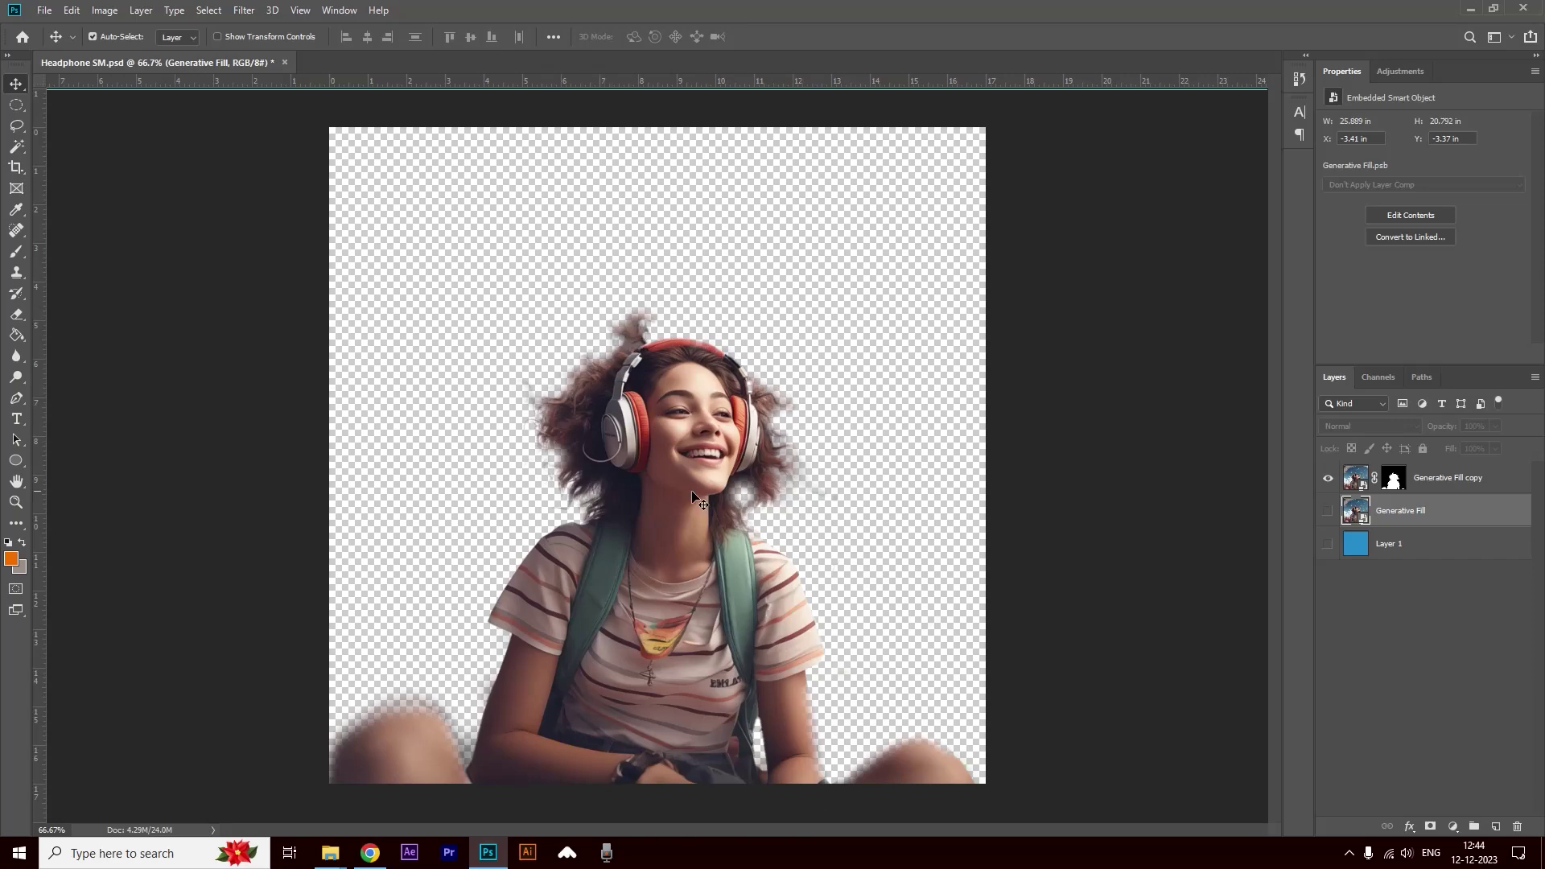
{"action": "left_click", "coordinate": [1329, 513]}
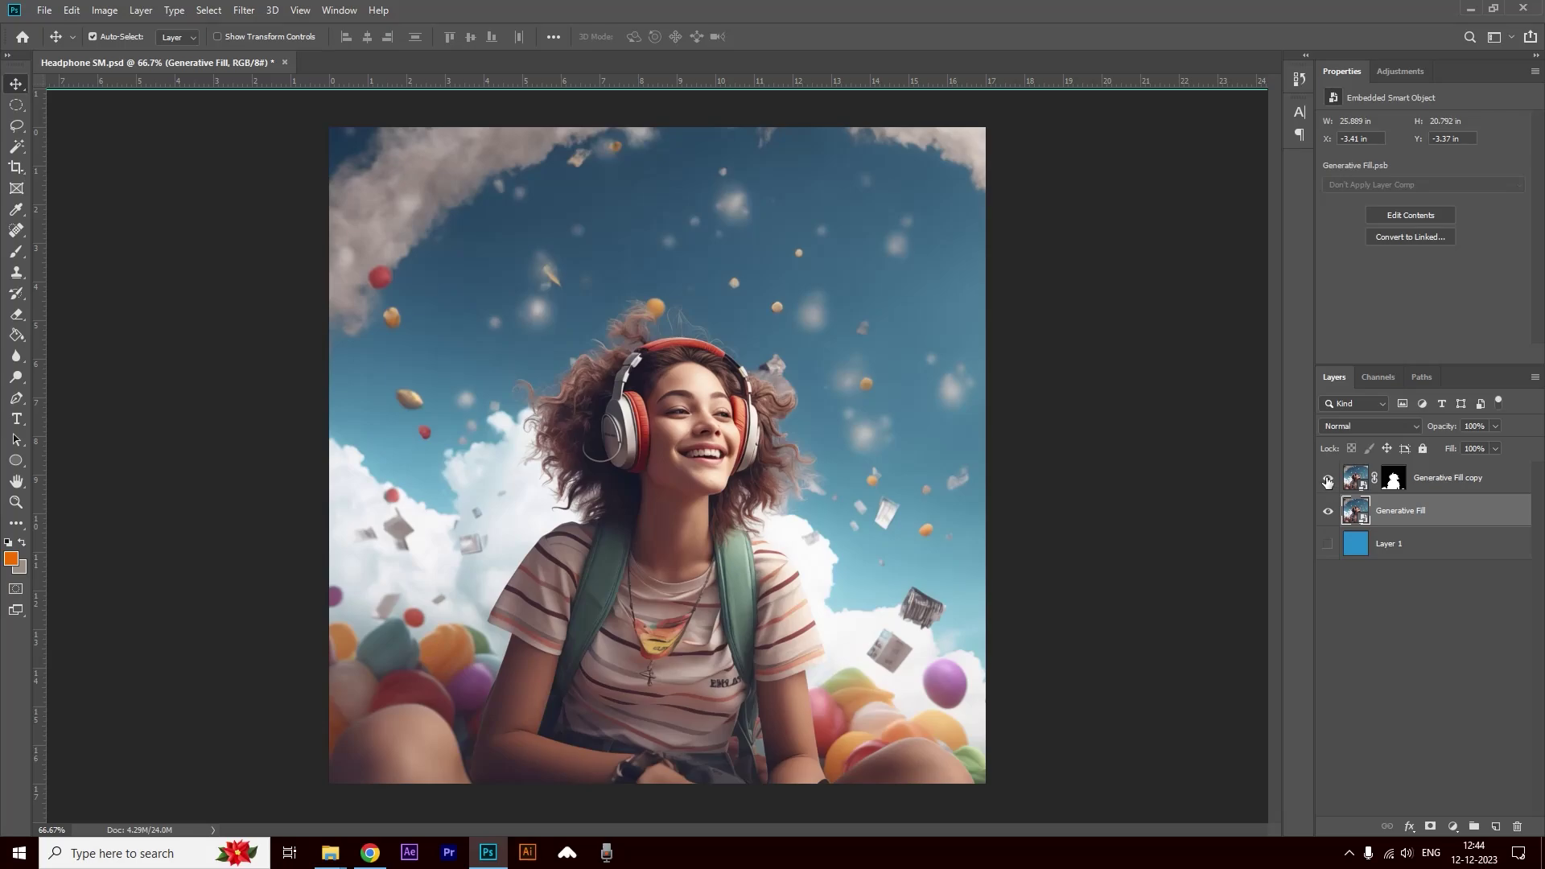
{"action": "left_click", "coordinate": [1329, 510]}
{"action": "left_click_drag", "start_coordinate": [1328, 510], "coordinate": [1328, 478]}
{"action": "left_click", "coordinate": [1326, 545]}
{"action": "left_click", "coordinate": [1373, 547]}
{"action": "left_click", "coordinate": [1404, 519]}
Fade the Generative Fill background layer to about 52% opacity, then return to the ChatGPT copy.
{"action": "left_click", "coordinate": [1495, 426]}
{"action": "left_click_drag", "start_coordinate": [1500, 444], "coordinate": [1456, 448]}
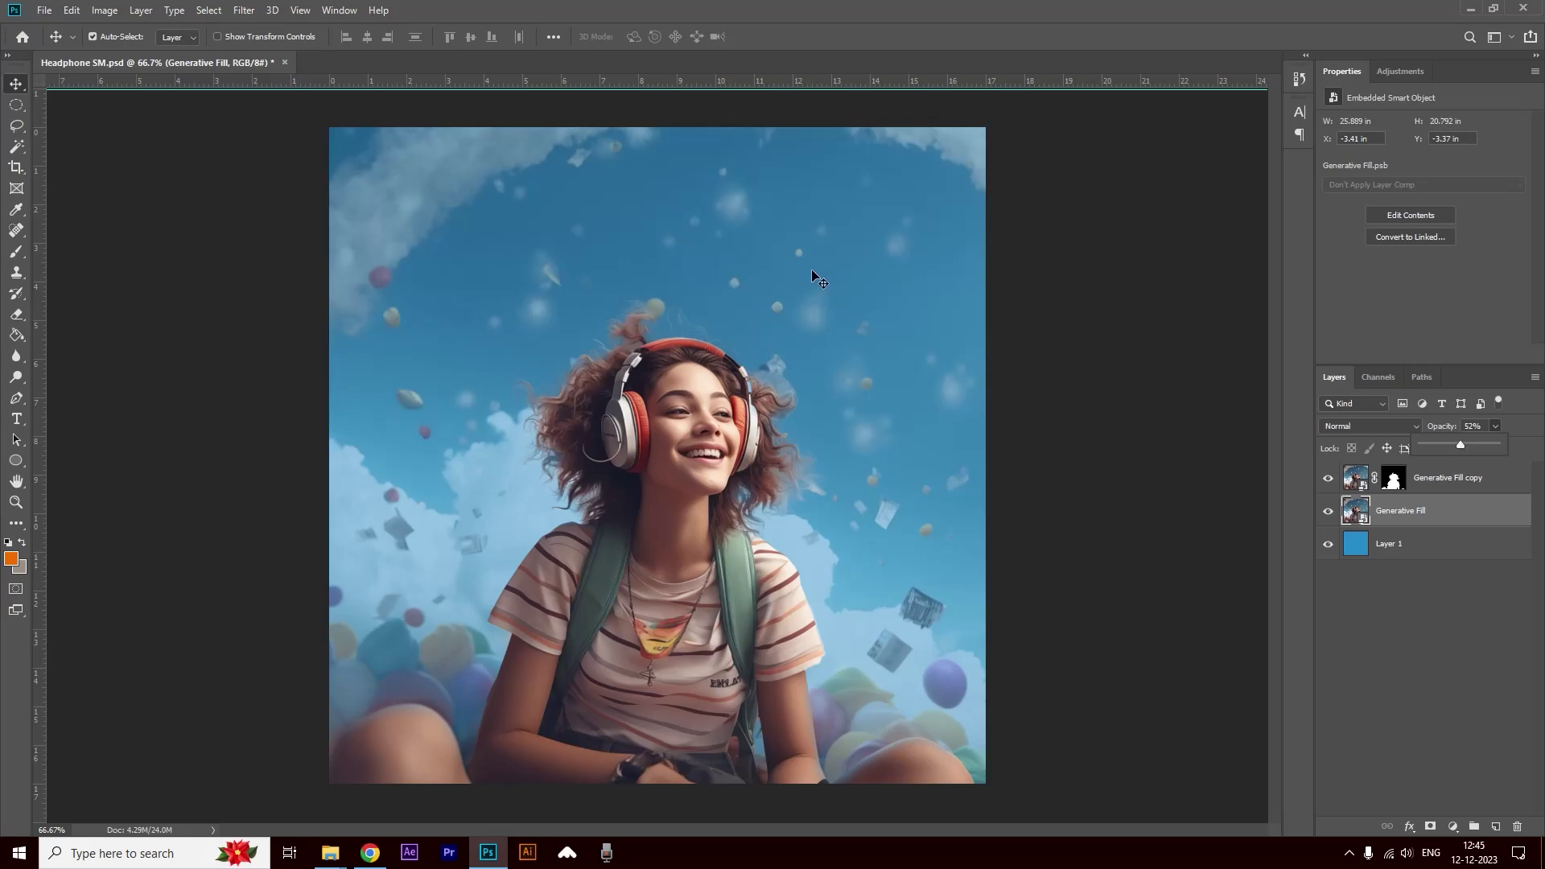
{"action": "mouse_move", "coordinate": [370, 852]}
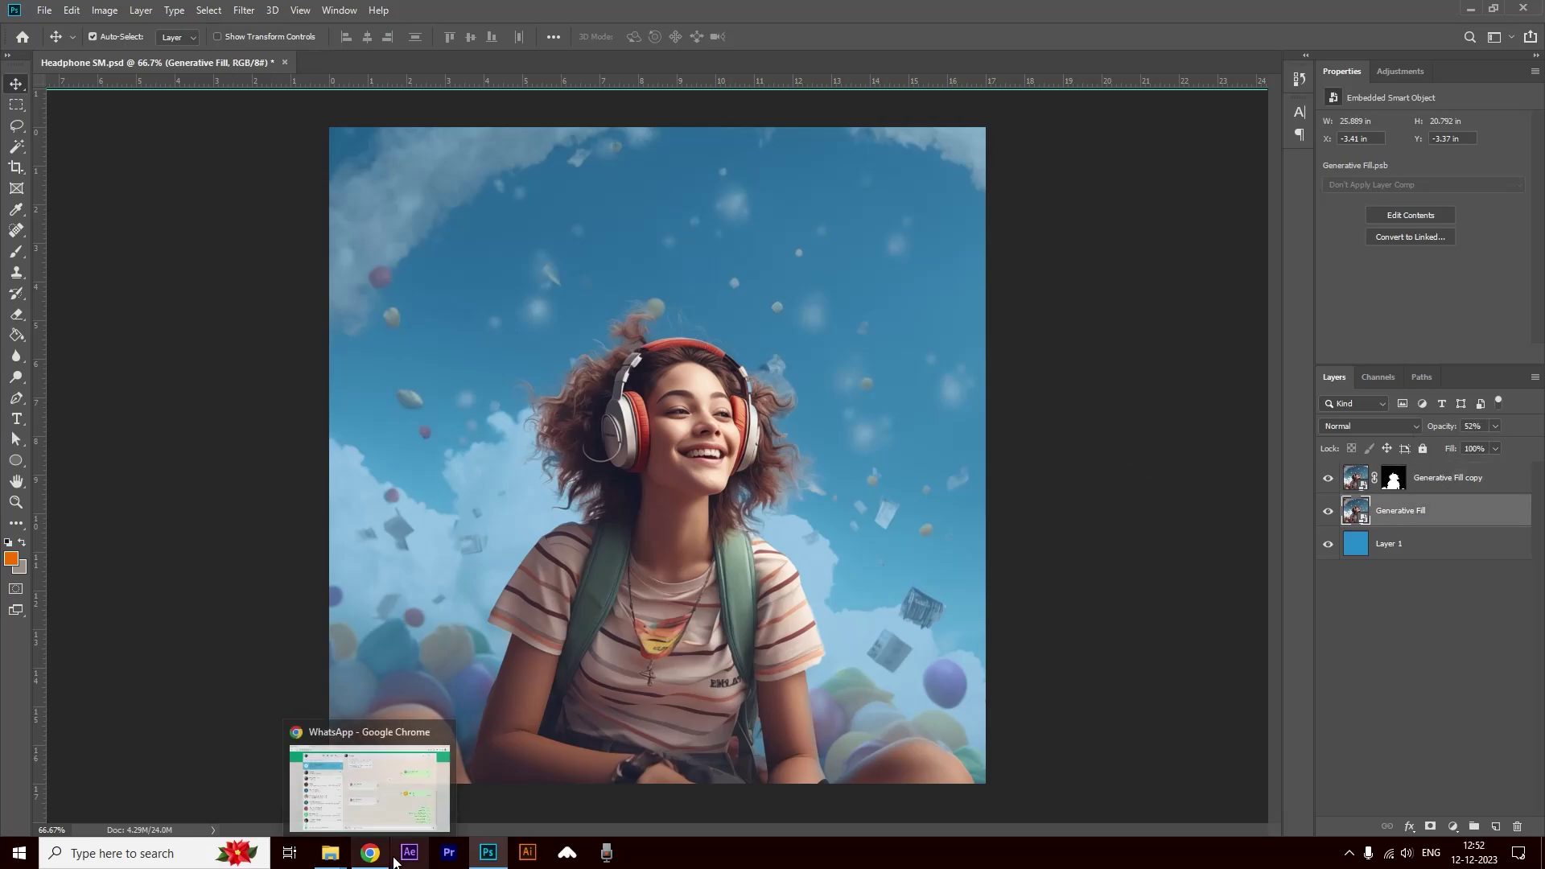
{"action": "left_click", "coordinate": [370, 773]}
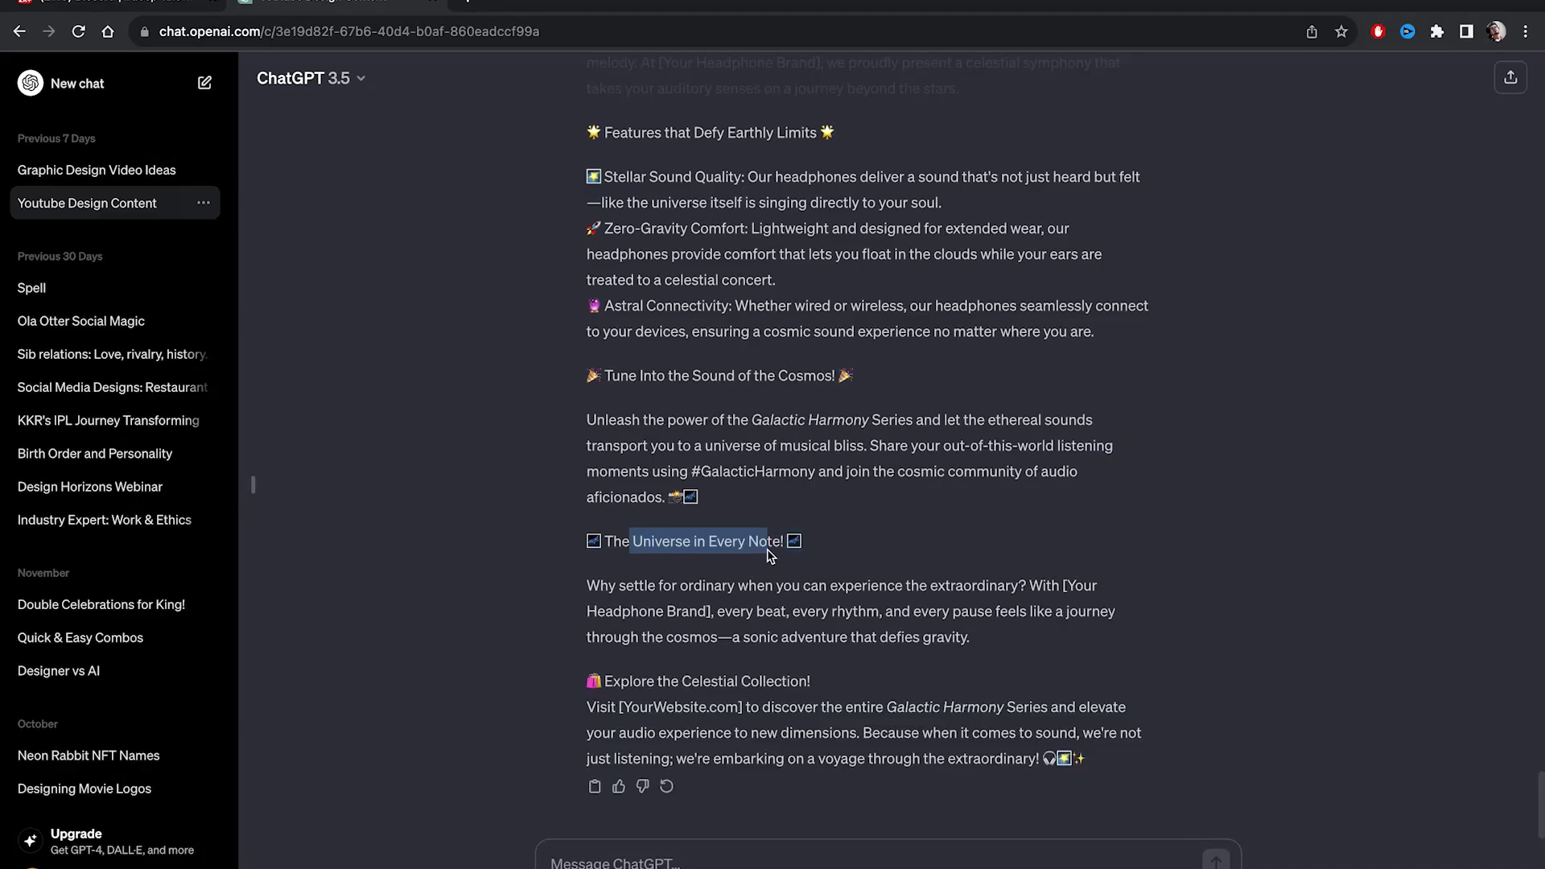
{"action": "scroll", "coordinate": [770, 548], "scroll_direction": "up", "scroll_amount": 2}
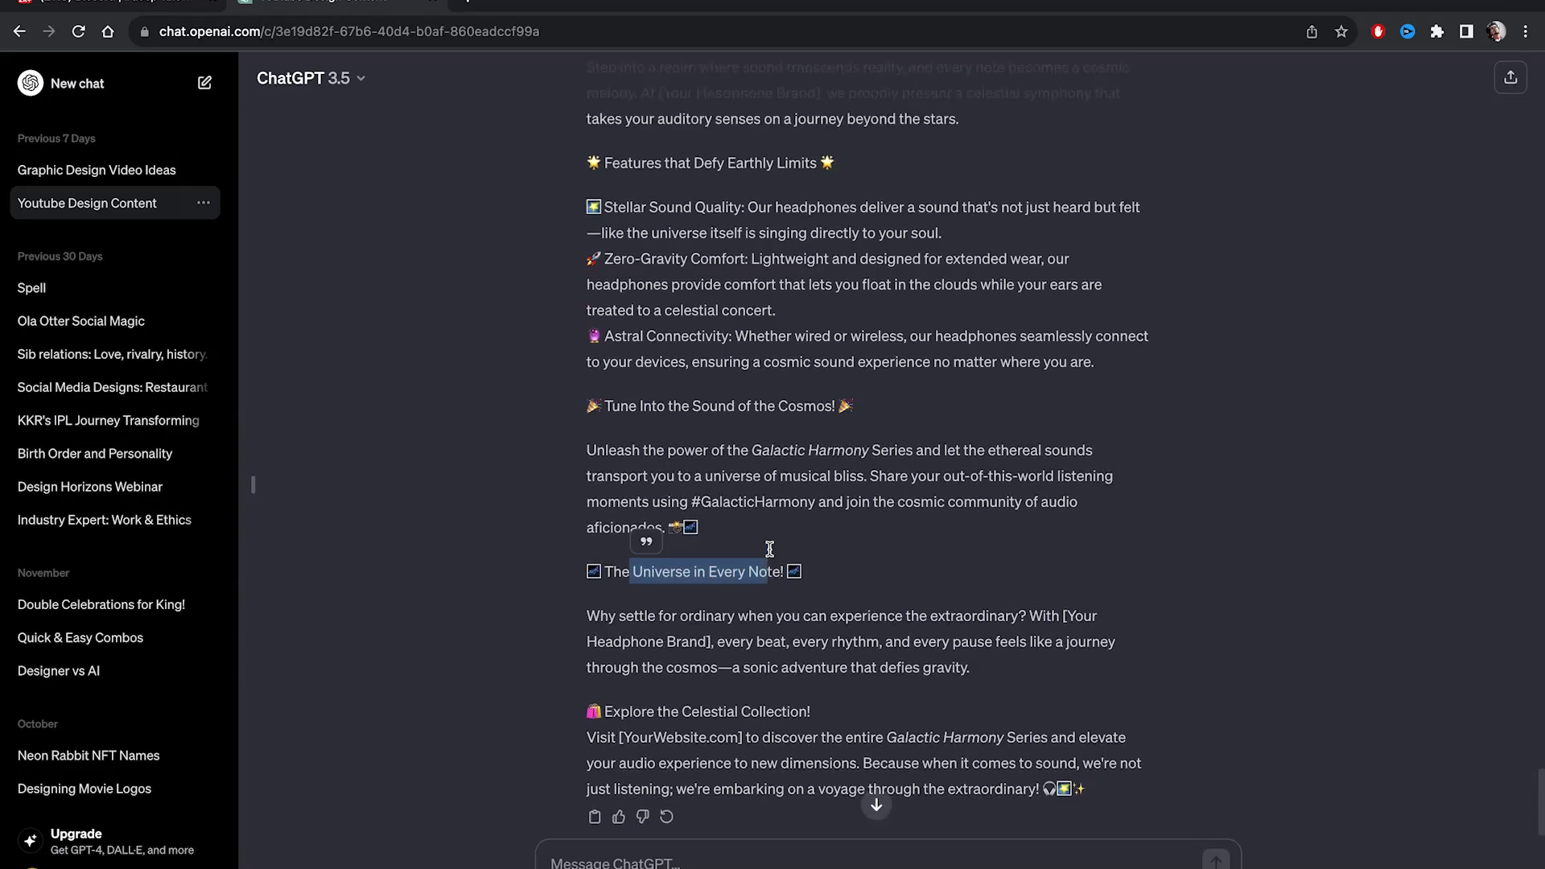
Paste the UNIVERSE headline, then enlarge and position it across the top of the image.
{"action": "key", "text": "alt+Tab"}
{"action": "key", "text": "ctrl+v"}
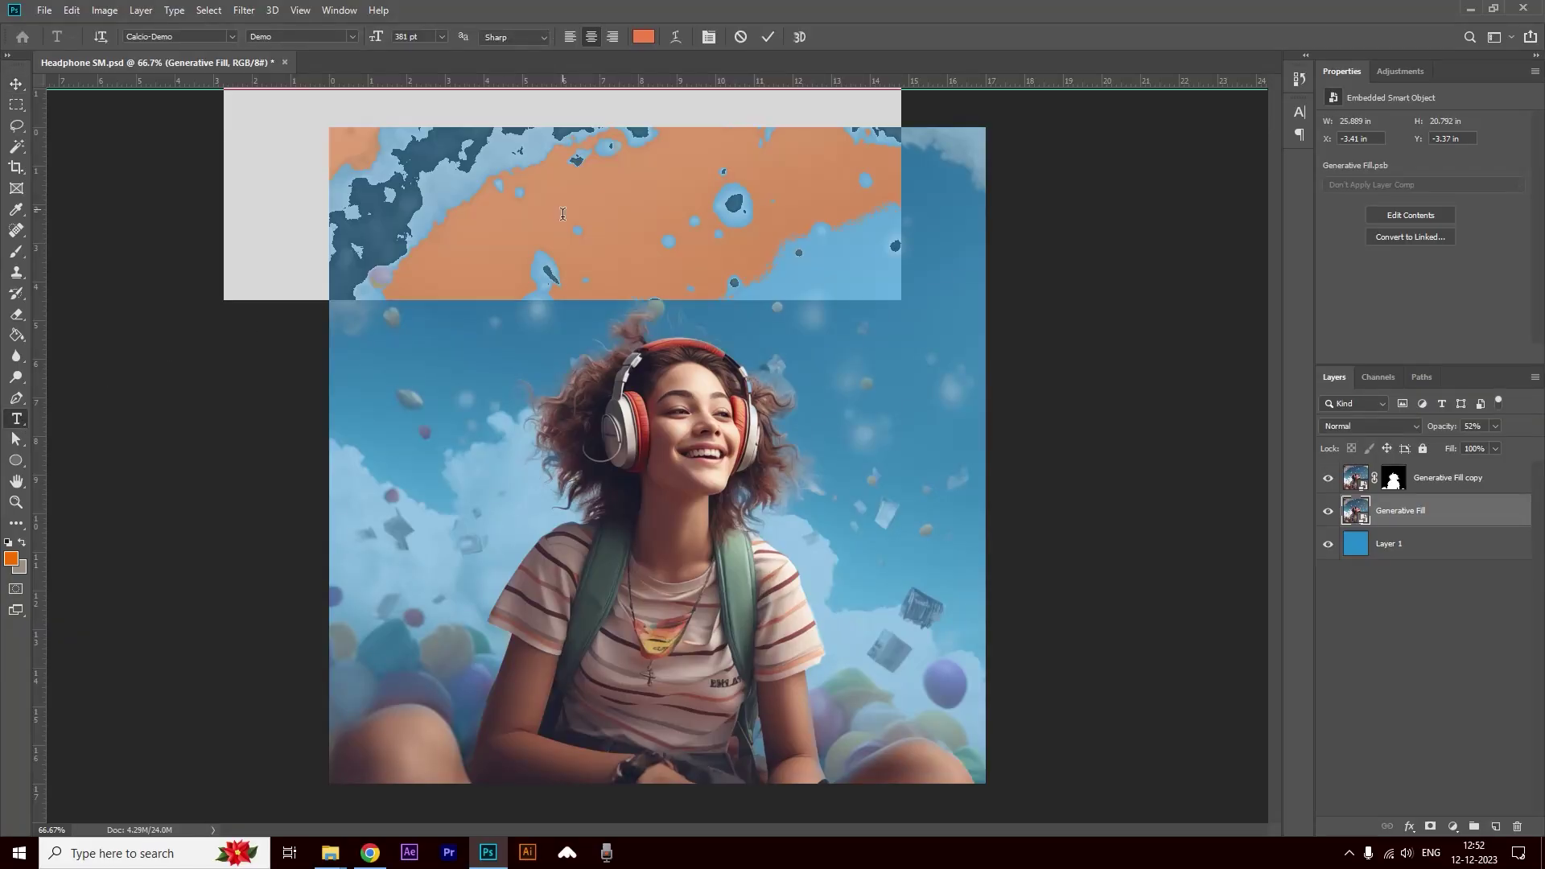
{"action": "key", "text": "ctrl+Return"}
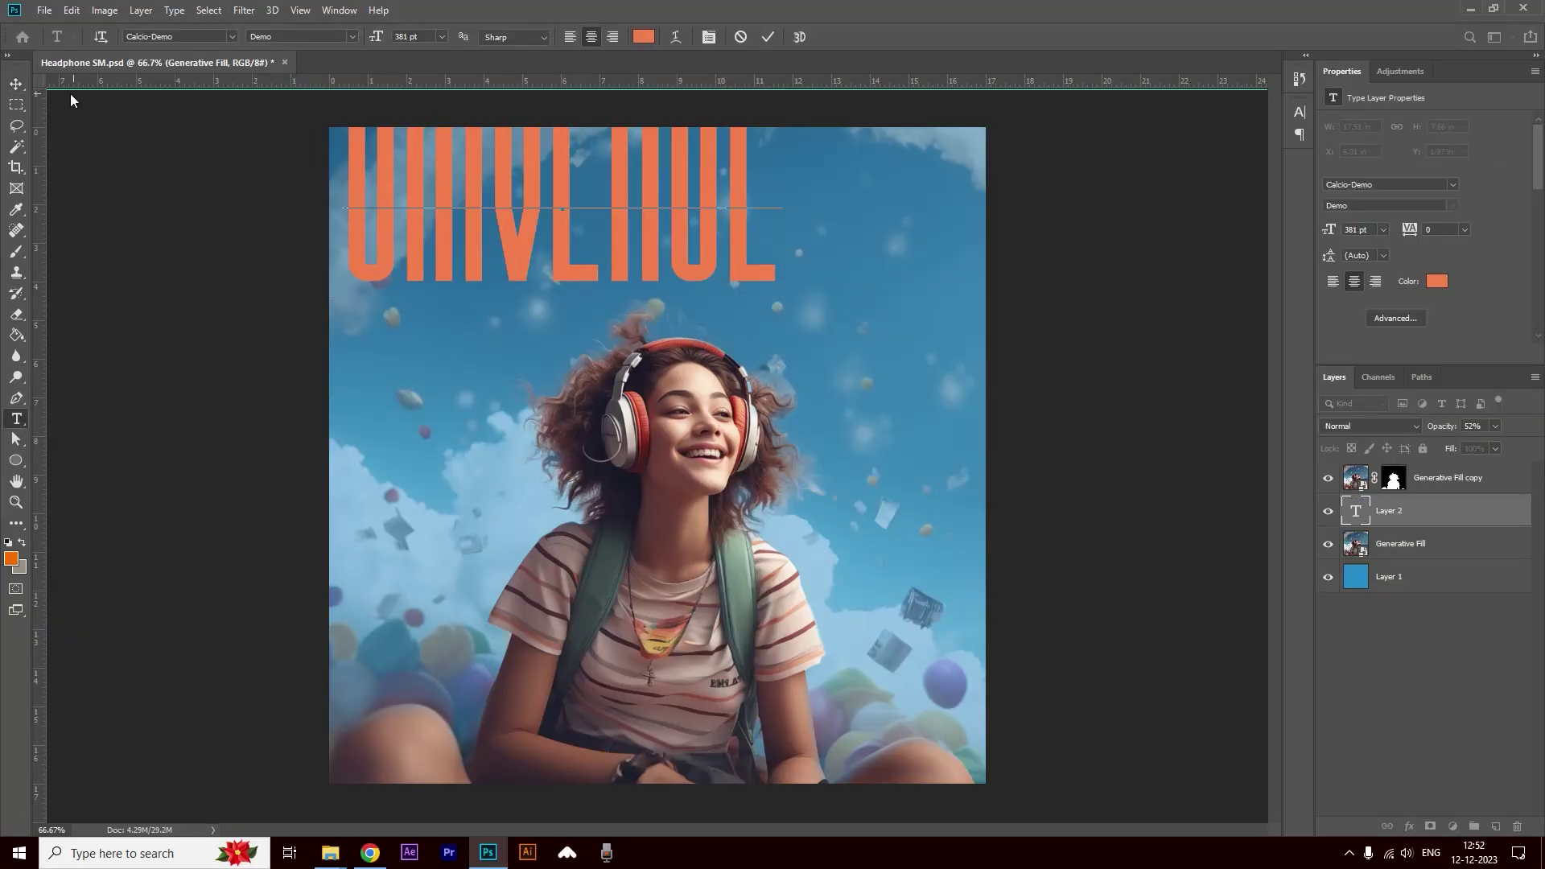
{"action": "key", "text": "v"}
{"action": "left_click_drag", "start_coordinate": [630, 191], "coordinate": [673, 313]}
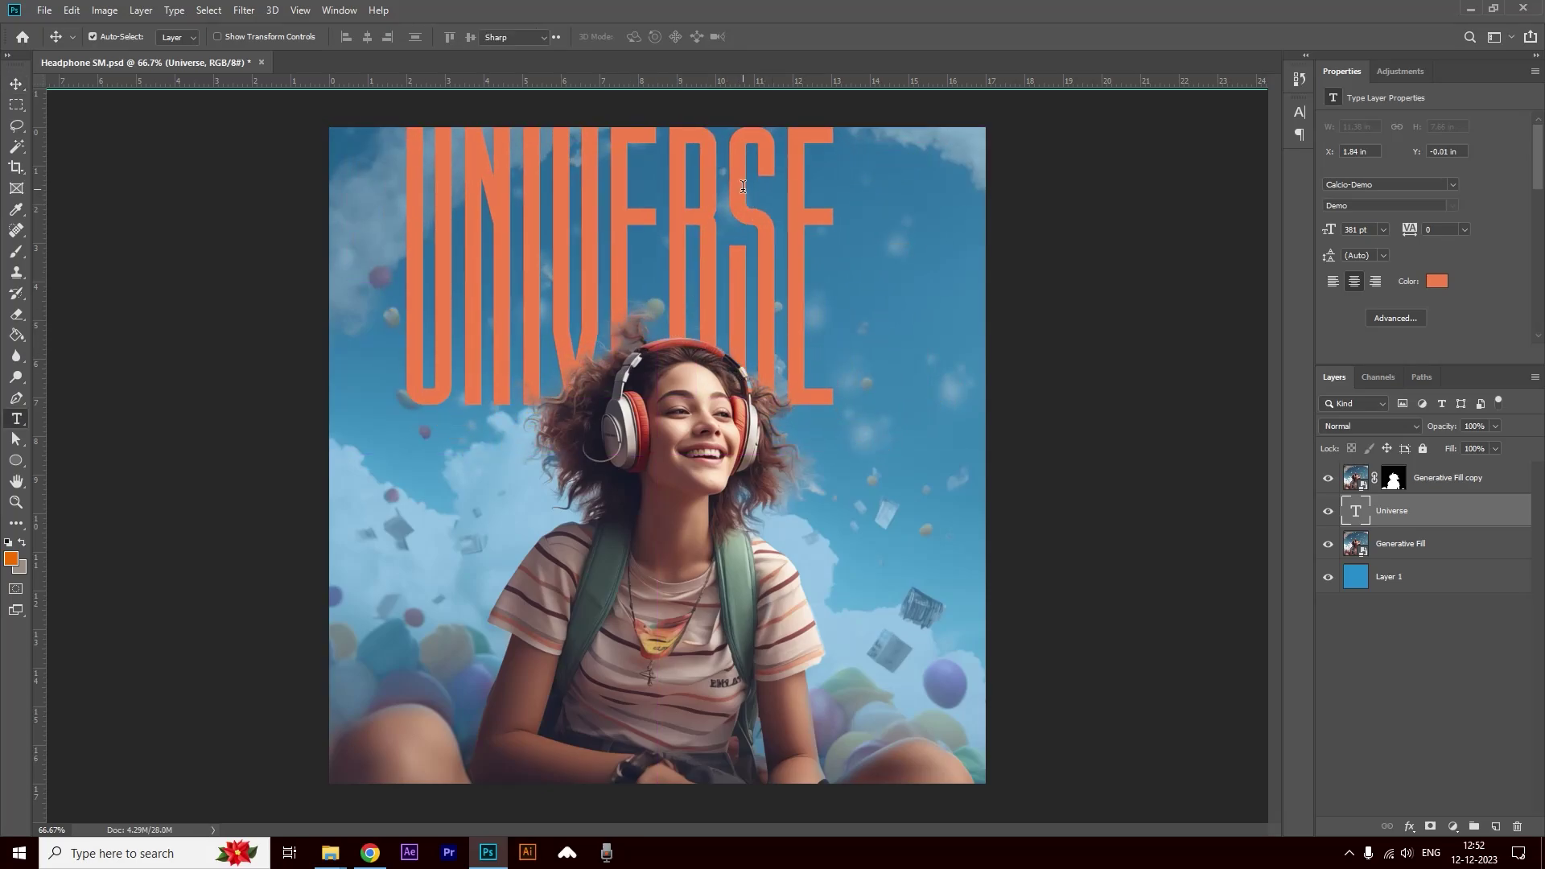
{"action": "key", "text": "ctrl+t"}
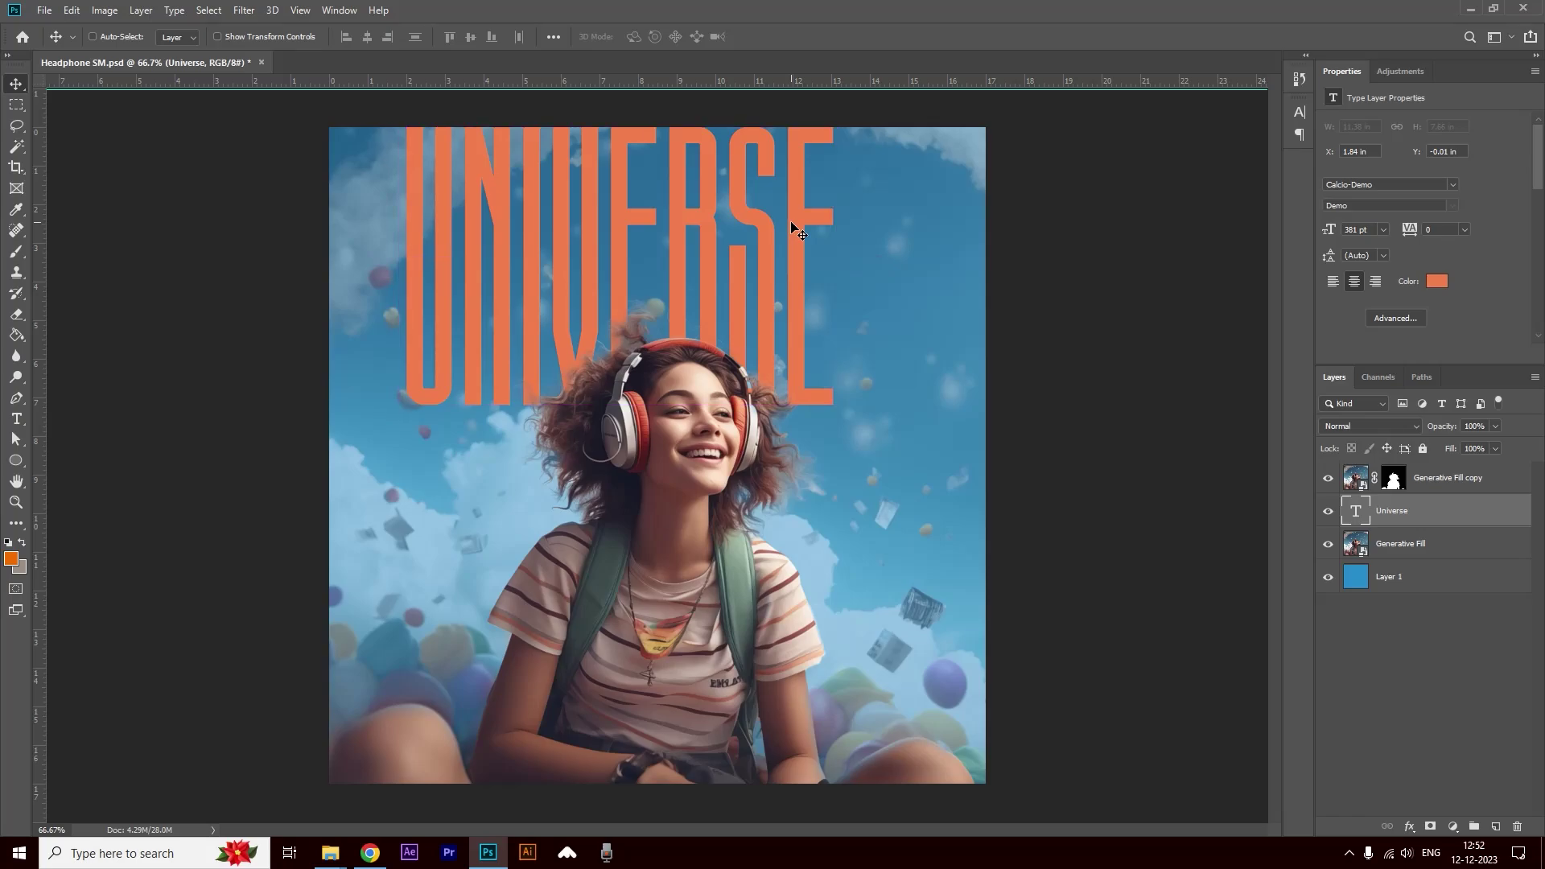
{"action": "left_click_drag", "start_coordinate": [841, 423], "coordinate": [944, 483]}
{"action": "key", "text": "Return"}
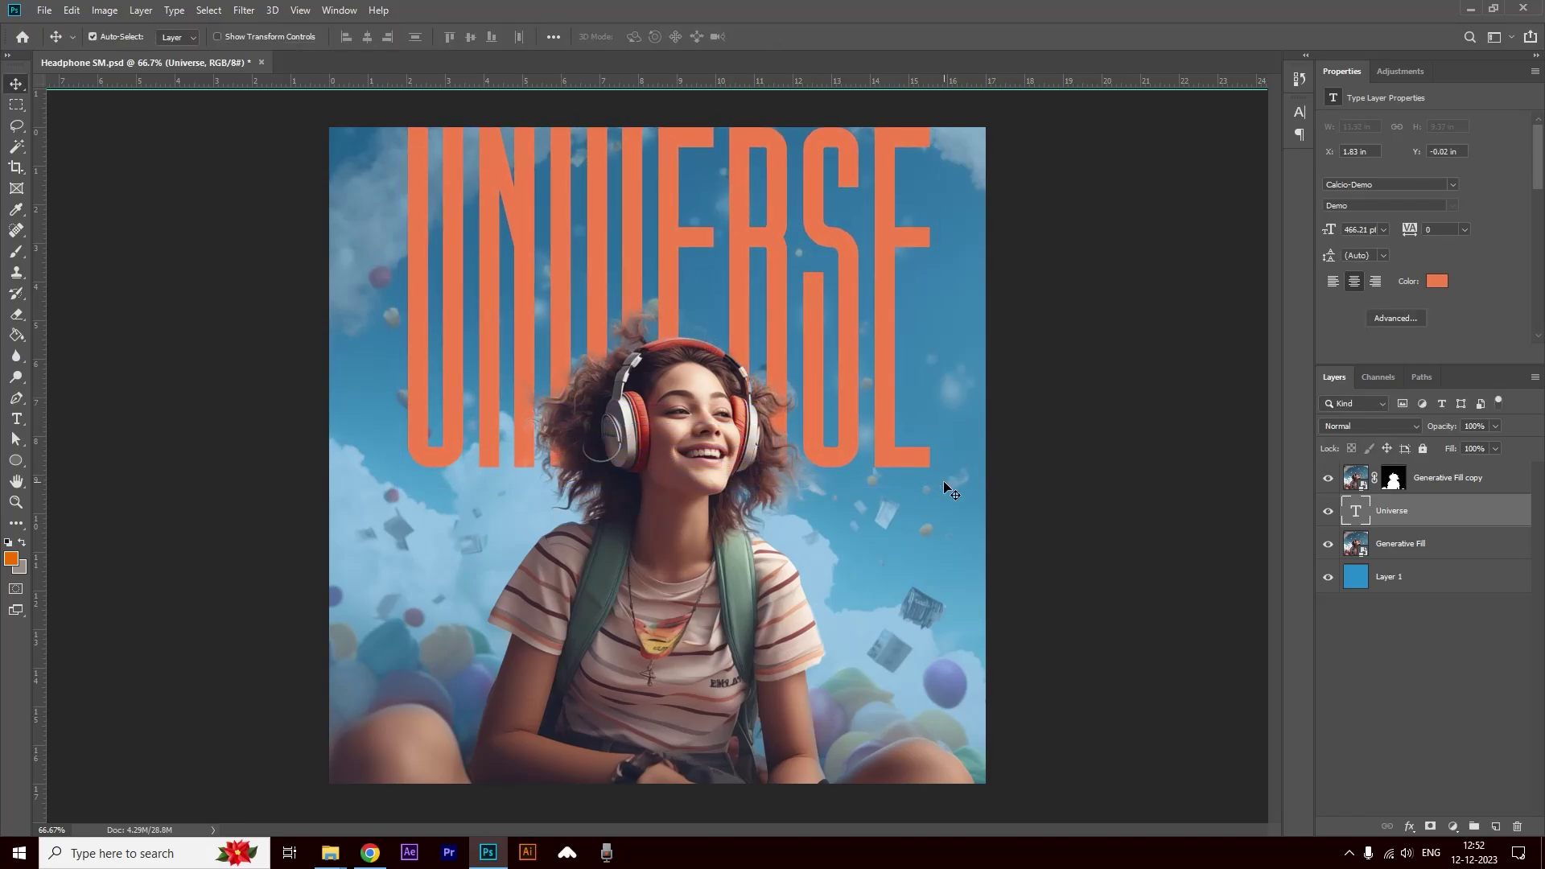
{"action": "left_click_drag", "start_coordinate": [507, 207], "coordinate": [498, 206]}
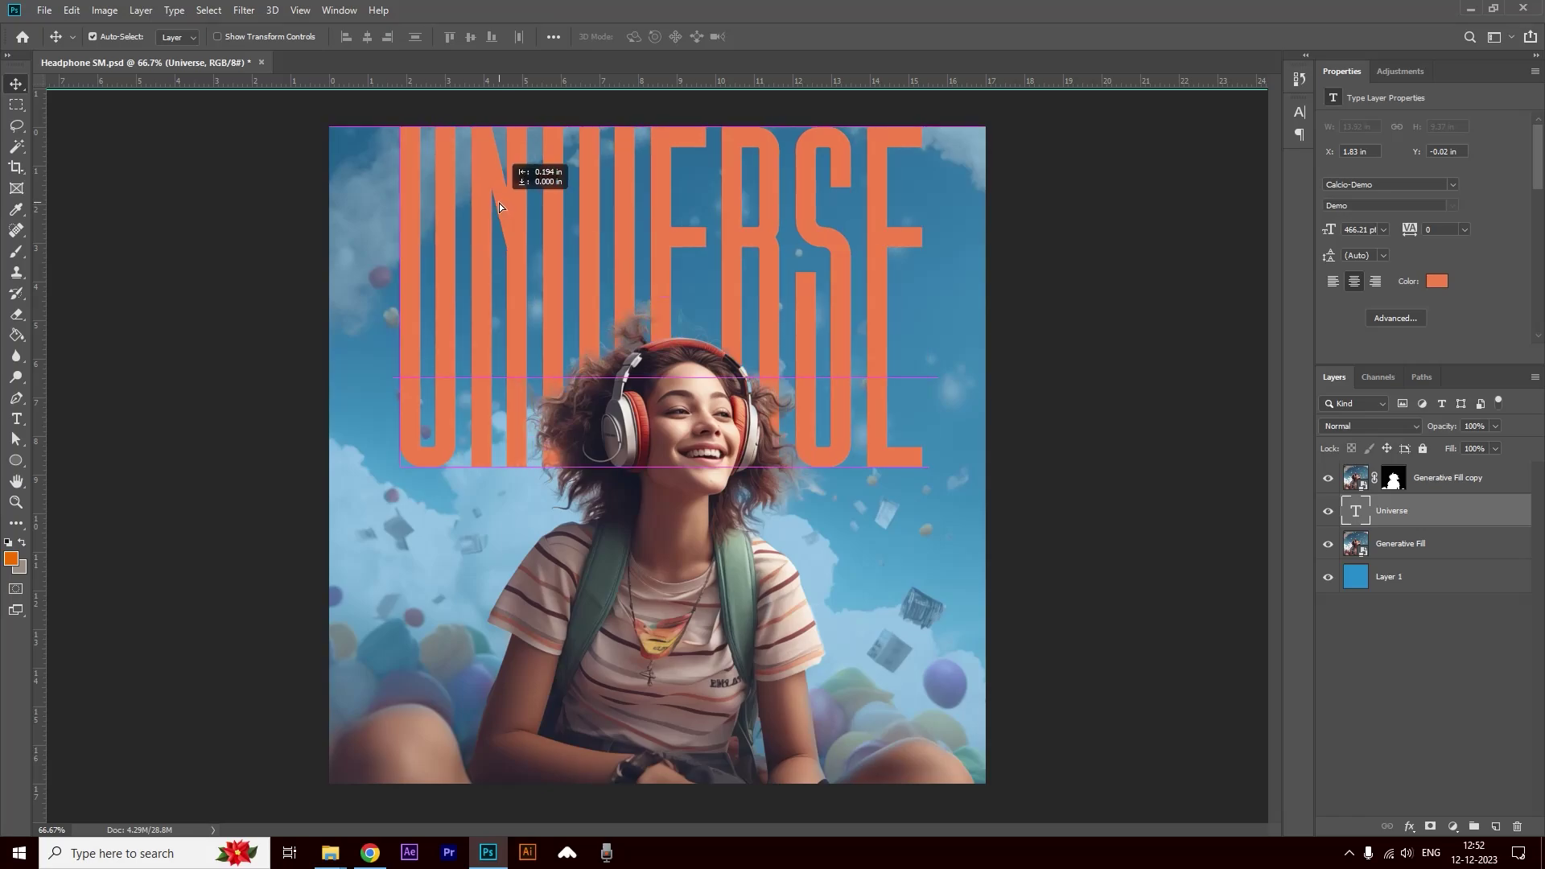
Mask out a horizontal strip across the UNIVERSE letters, then bring up the ChatGPT copy.
{"action": "key", "text": "m"}
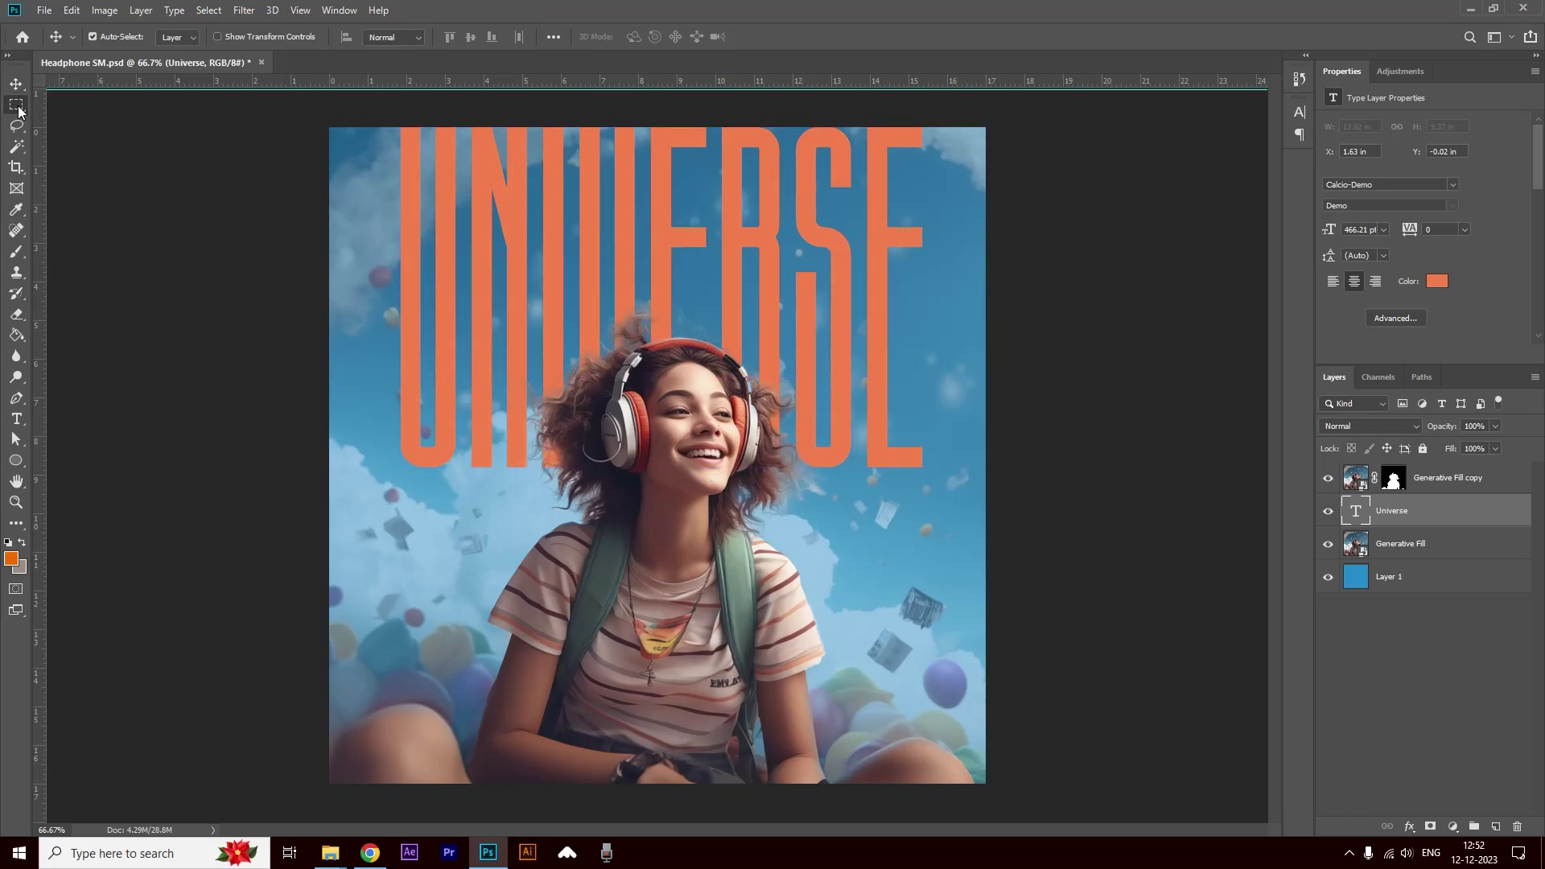
{"action": "left_click_drag", "start_coordinate": [373, 345], "coordinate": [931, 420]}
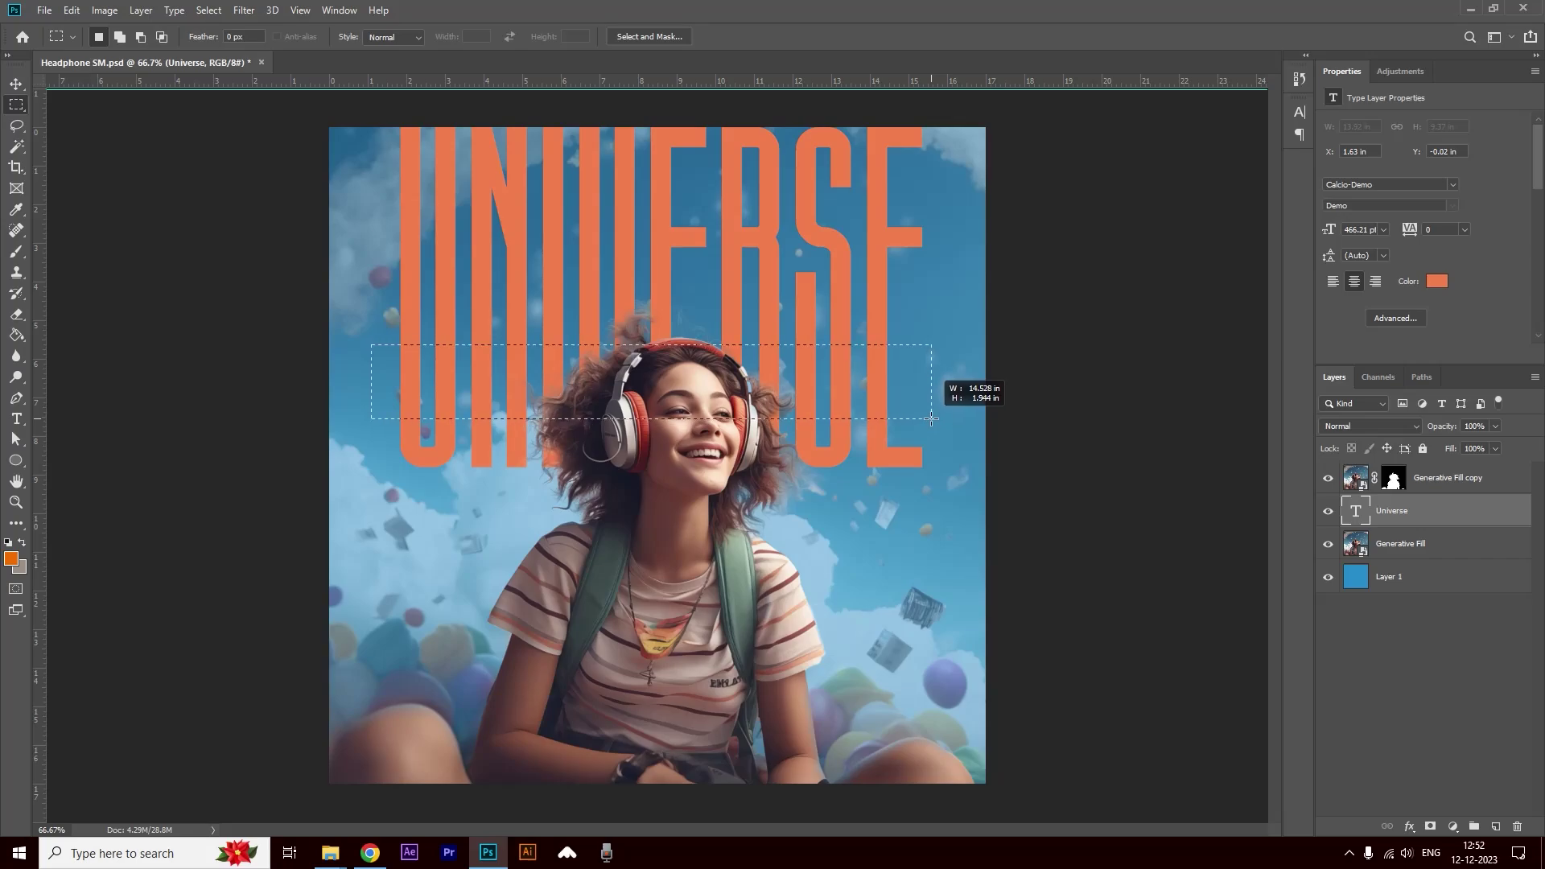
{"action": "left_click_drag", "start_coordinate": [931, 419], "coordinate": [930, 418]}
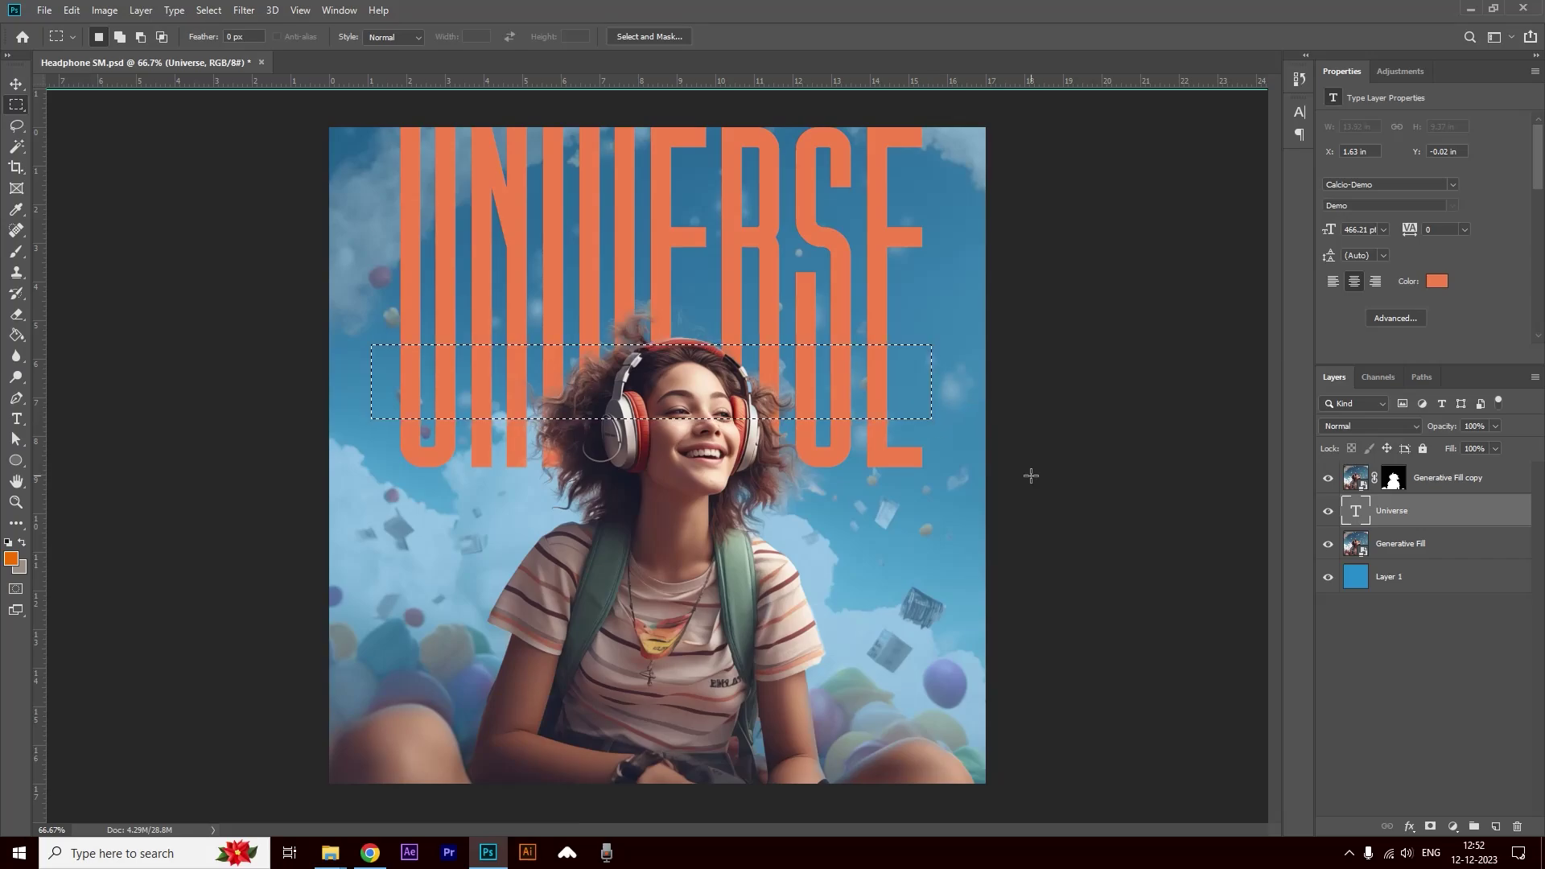
{"action": "left_click", "coordinate": [1430, 826], "text": "alt"}
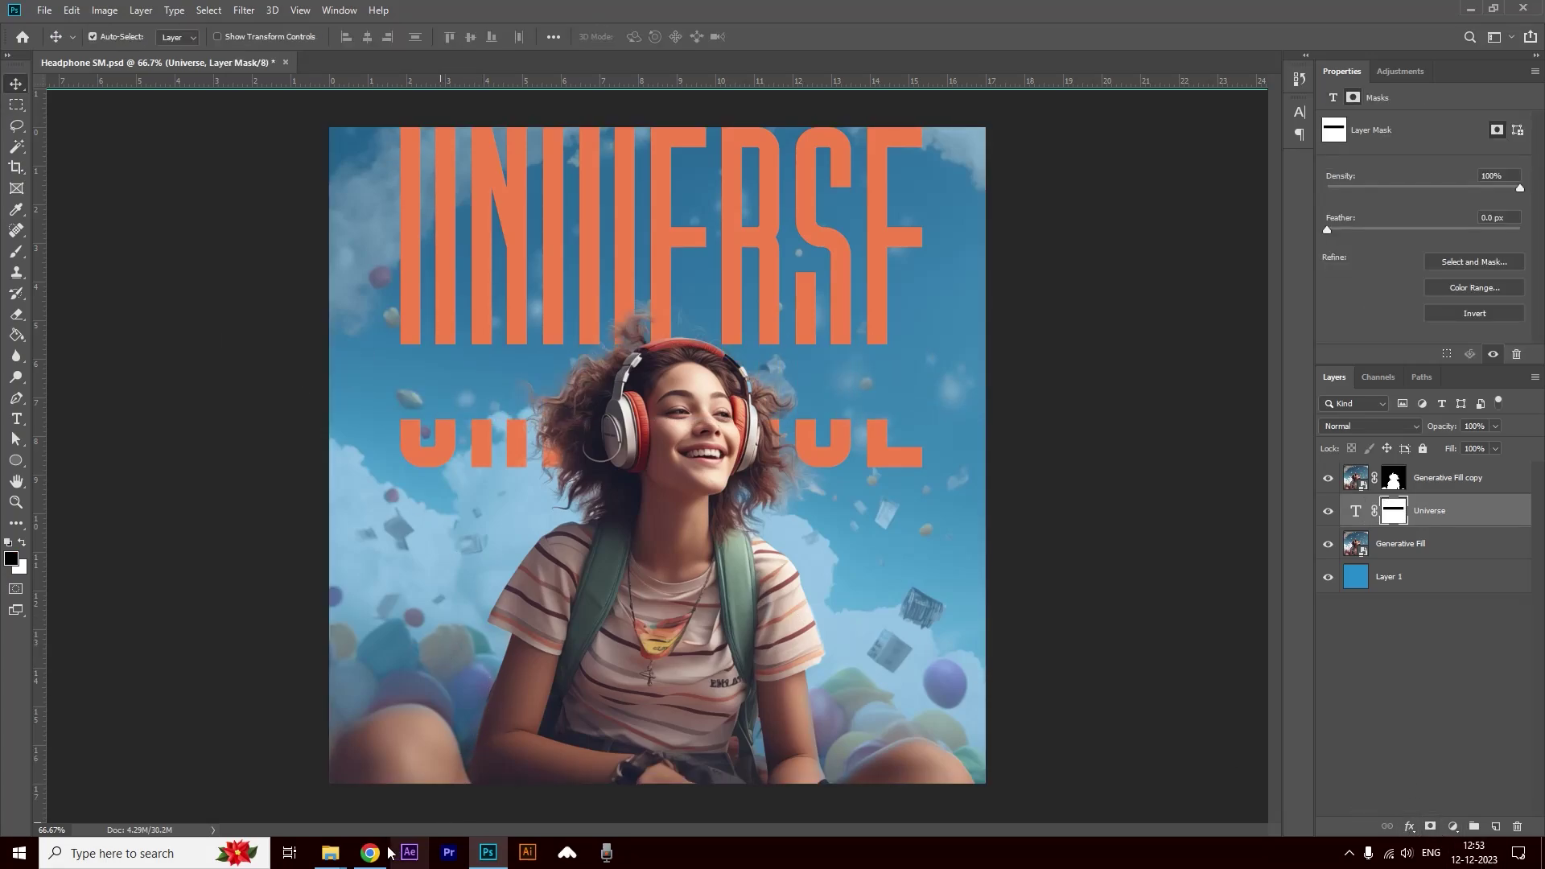
{"action": "left_click", "coordinate": [371, 853]}
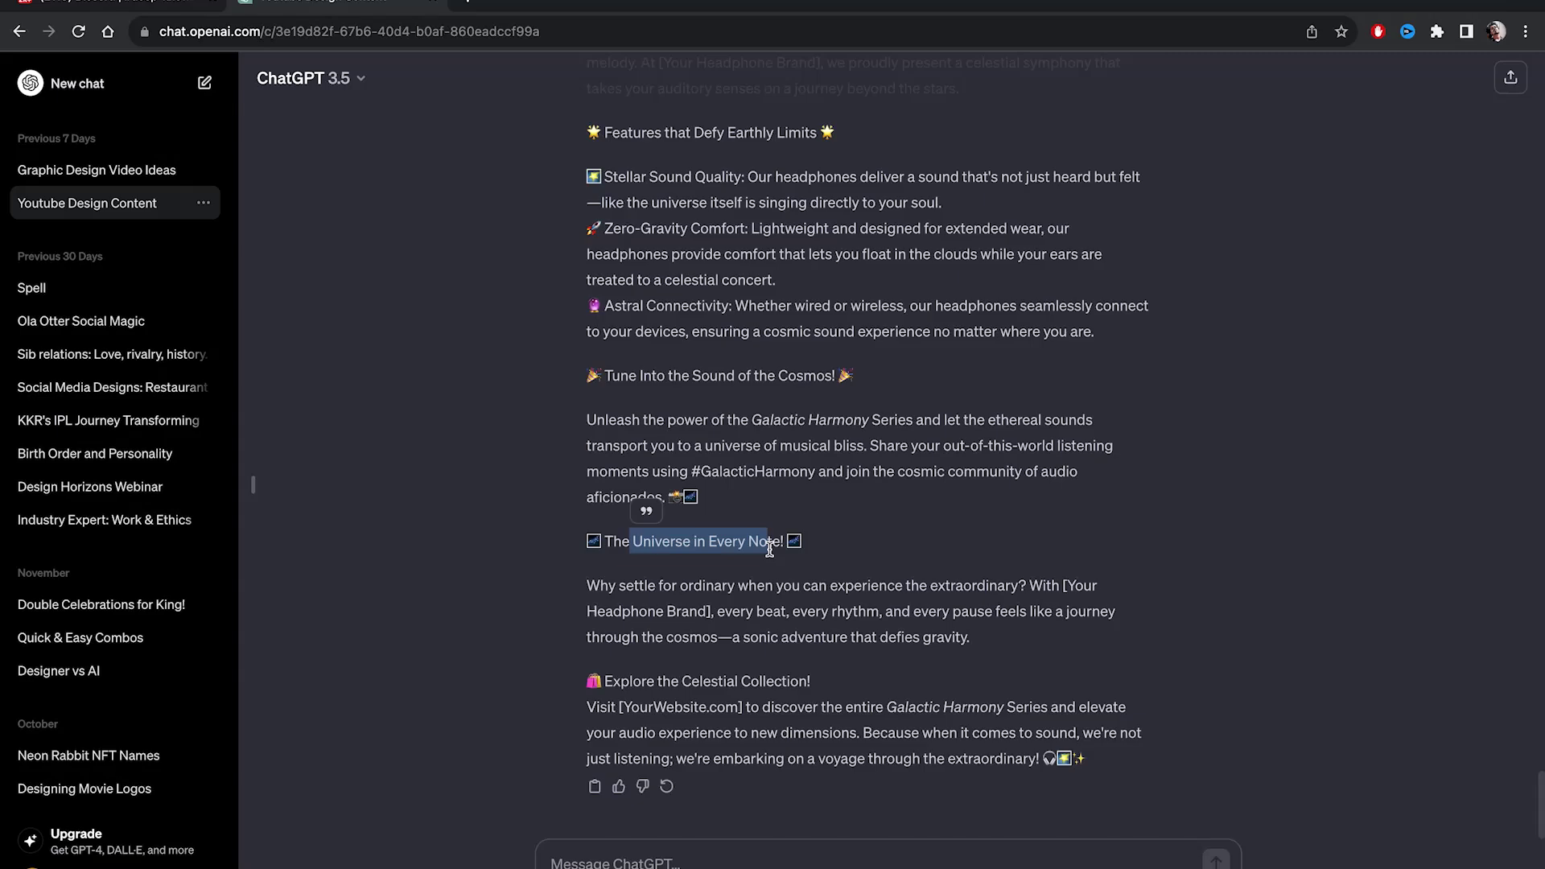
Shrink the pasted IN EVERY NOTE tagline and move it onto the UNIVERSE headline.
{"action": "scroll", "coordinate": [770, 549], "scroll_direction": "up", "scroll_amount": 2}
{"action": "key", "text": "alt+Tab"}
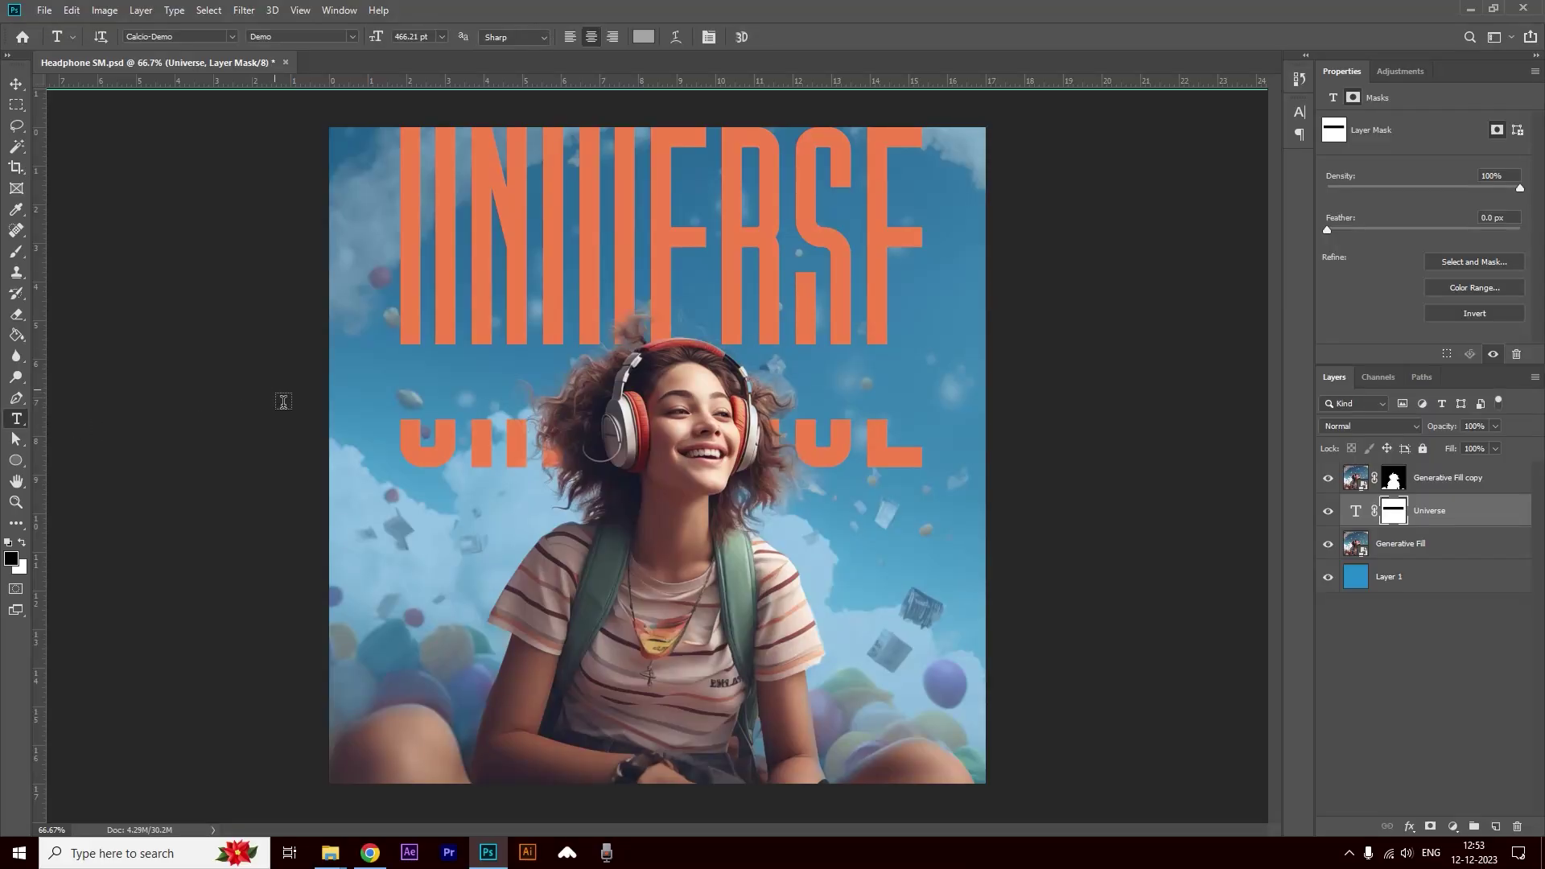
{"action": "double_click", "coordinate": [412, 630]}
{"action": "mouse_move", "coordinate": [376, 37]}
{"action": "left_mouse_down"}
{"action": "mouse_move", "coordinate": [242, 98]}
{"action": "mouse_move", "coordinate": [158, 185]}
{"action": "left_mouse_up"}
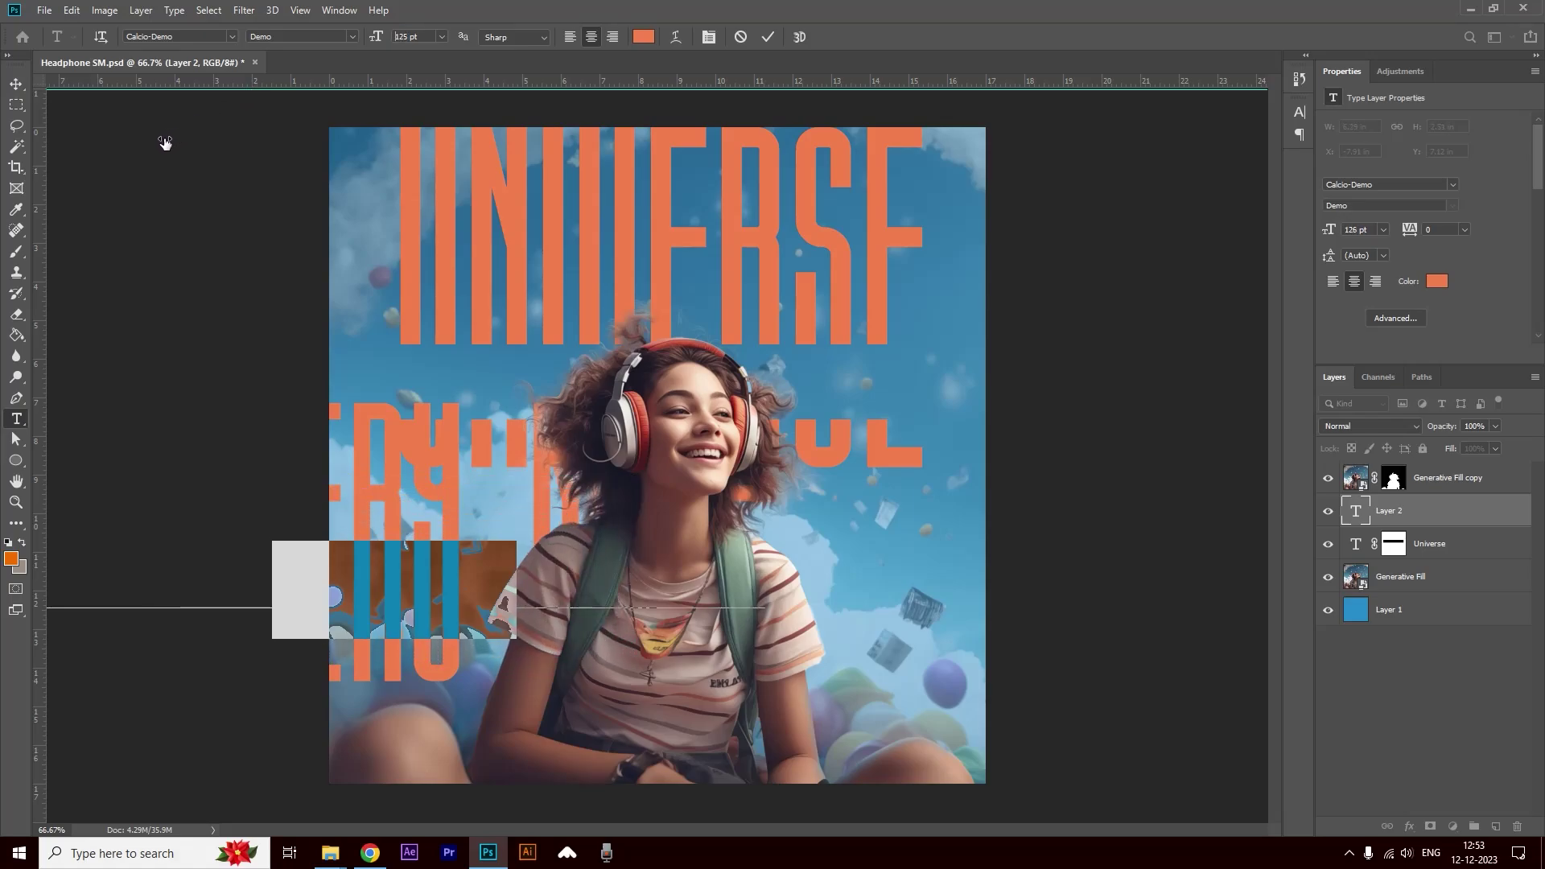
{"action": "left_click", "coordinate": [16, 83]}
{"action": "left_click_drag", "start_coordinate": [403, 588], "coordinate": [499, 378]}
Space out NOTE from IN EVERY so they flank the girl's head, fine-tuning the position.
{"action": "left_click", "coordinate": [523, 368]}
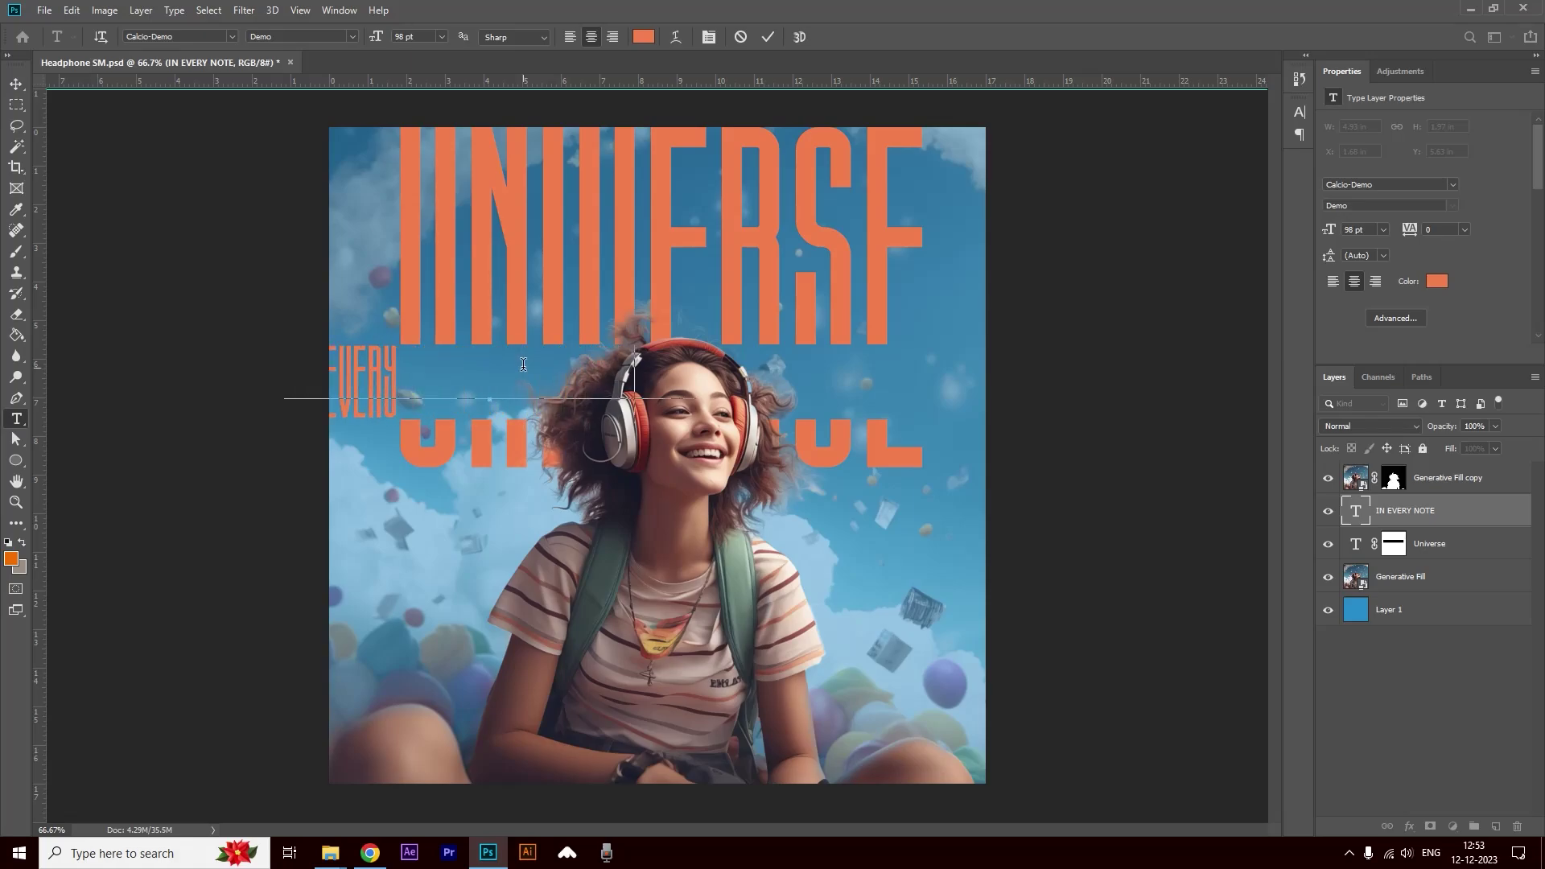
{"action": "left_click", "coordinate": [16, 82]}
{"action": "left_click_drag", "start_coordinate": [360, 380], "coordinate": [492, 381]}
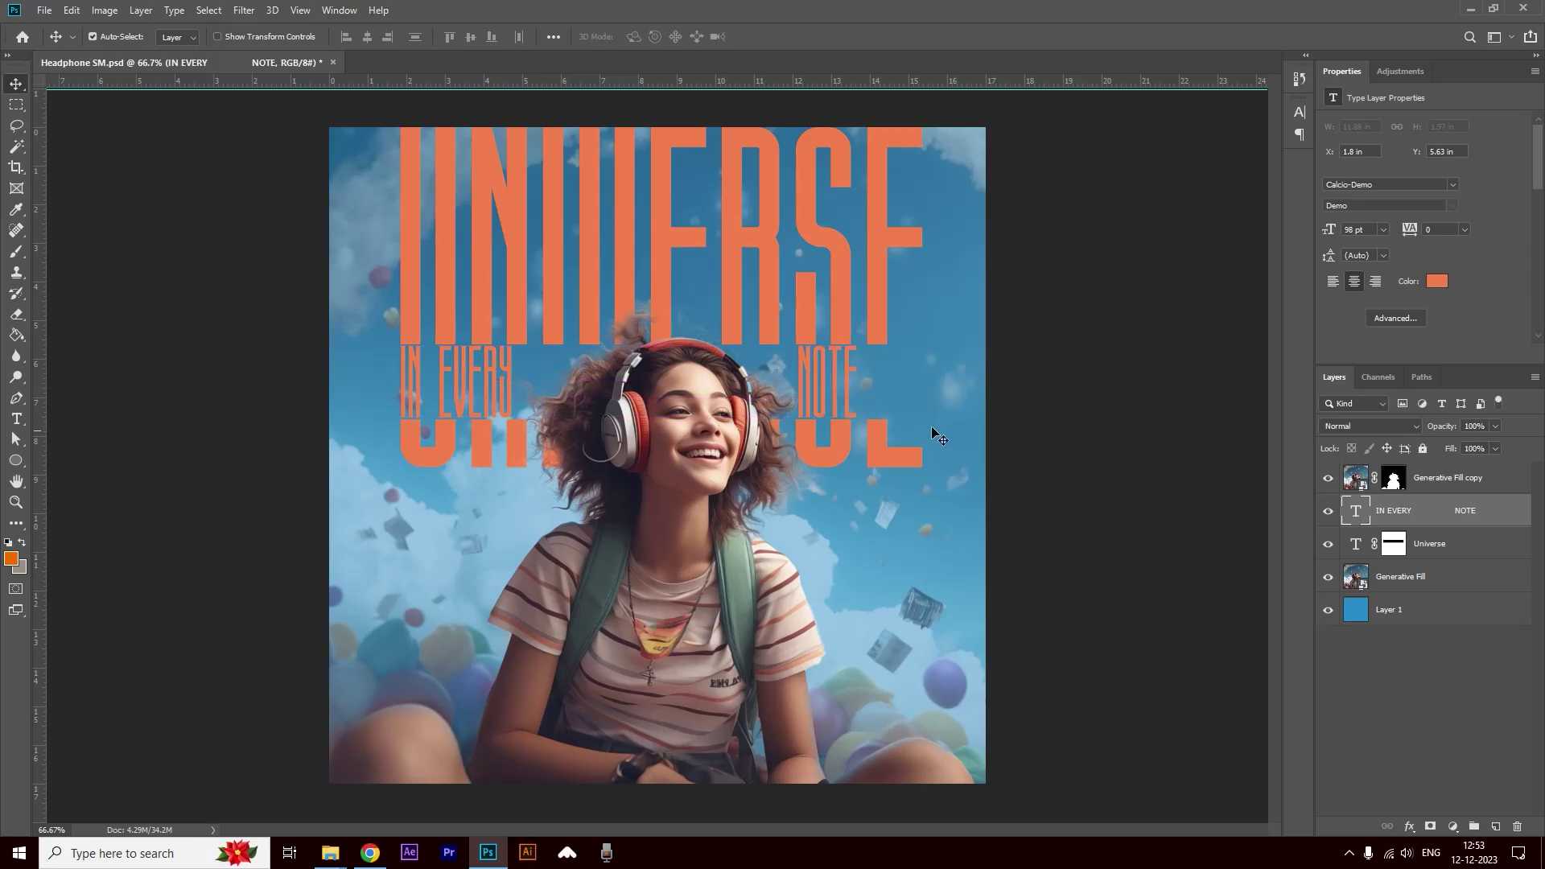
{"action": "double_click", "coordinate": [483, 373]}
{"action": "left_click", "coordinate": [652, 378]}
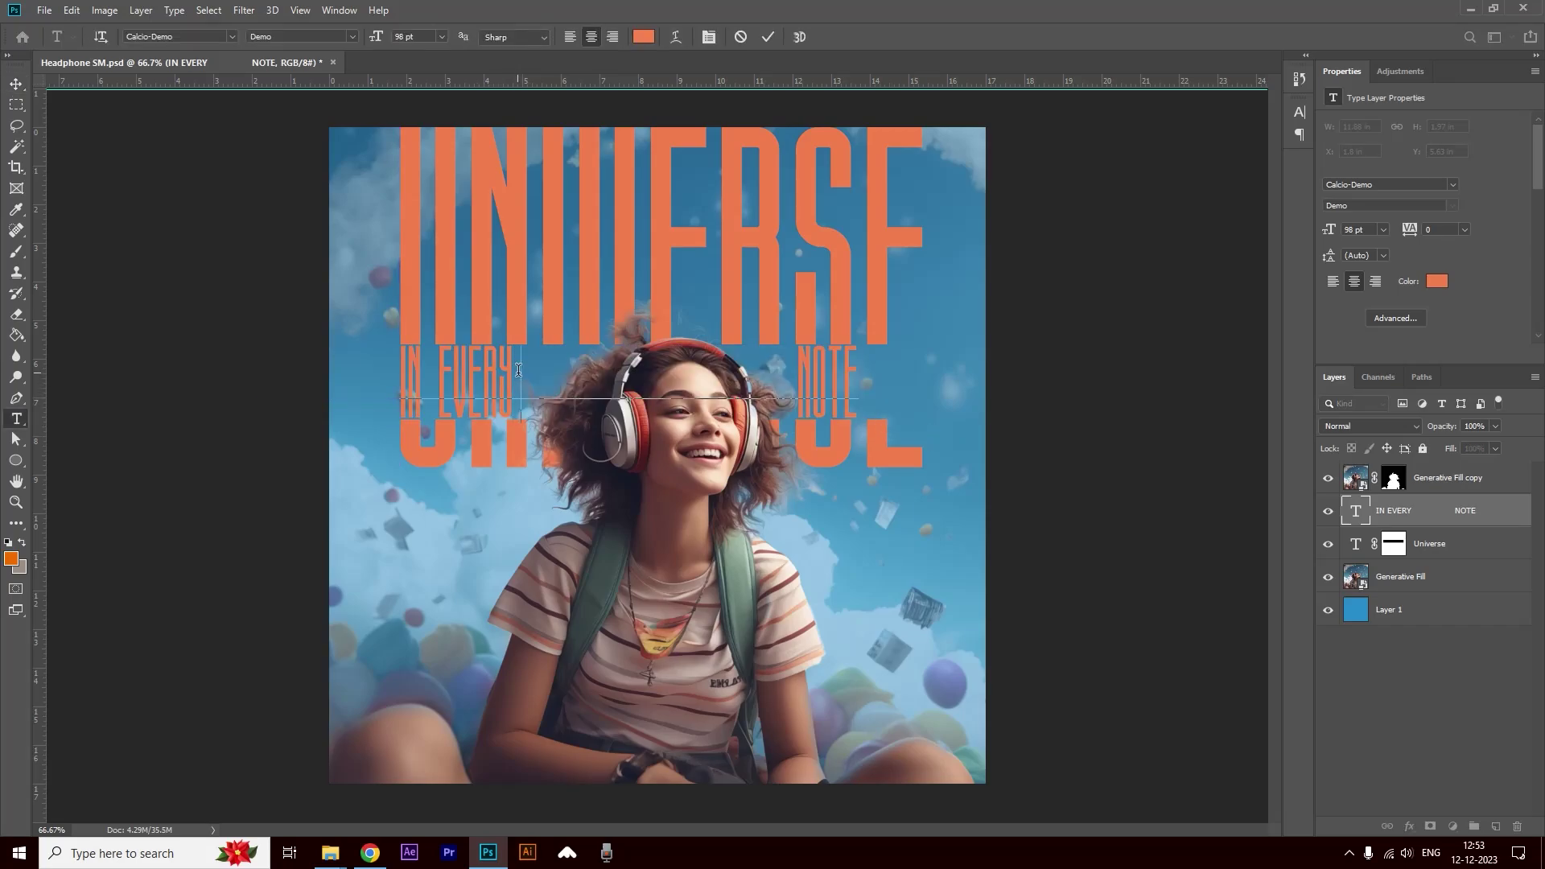
{"action": "left_click", "coordinate": [16, 83]}
{"action": "key", "text": "shift+Right"}
{"action": "key", "text": "shift+Right"}
{"action": "key", "text": "shift+Right"}
{"action": "key", "text": "shift+Right"}
{"action": "key", "text": "t"}
{"action": "left_click", "coordinate": [845, 380]}
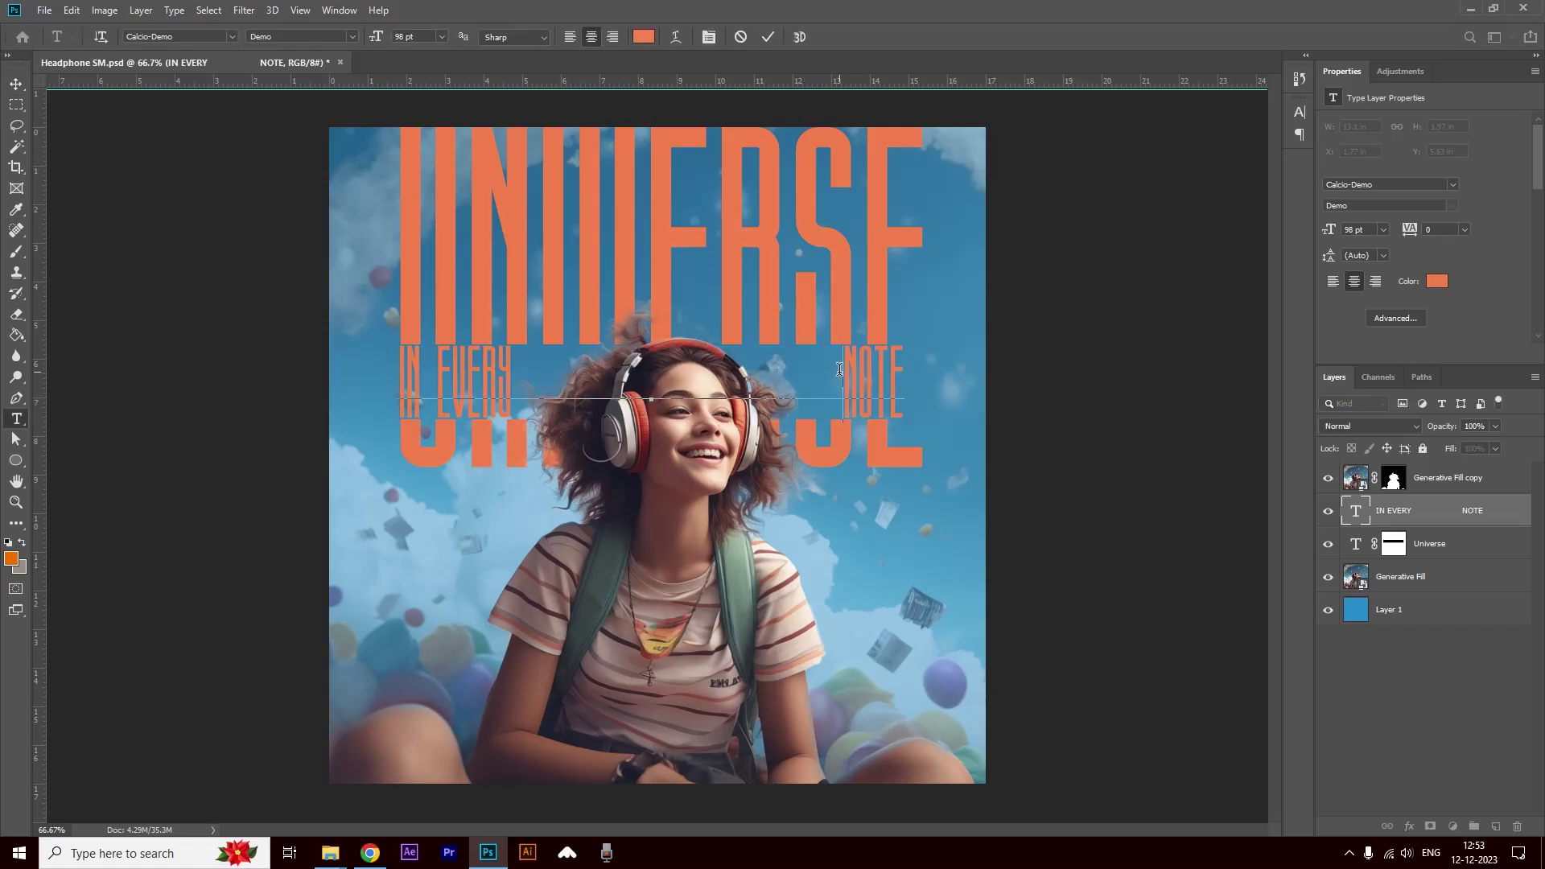
{"action": "key", "text": "BackSpace"}
{"action": "left_click", "coordinate": [16, 82]}
{"action": "key", "text": "Left"}
{"action": "key", "text": "Left"}
{"action": "key", "text": "Left"}
{"action": "key", "text": "Left"}
{"action": "key", "text": "Left"}
{"action": "key", "text": "Left"}
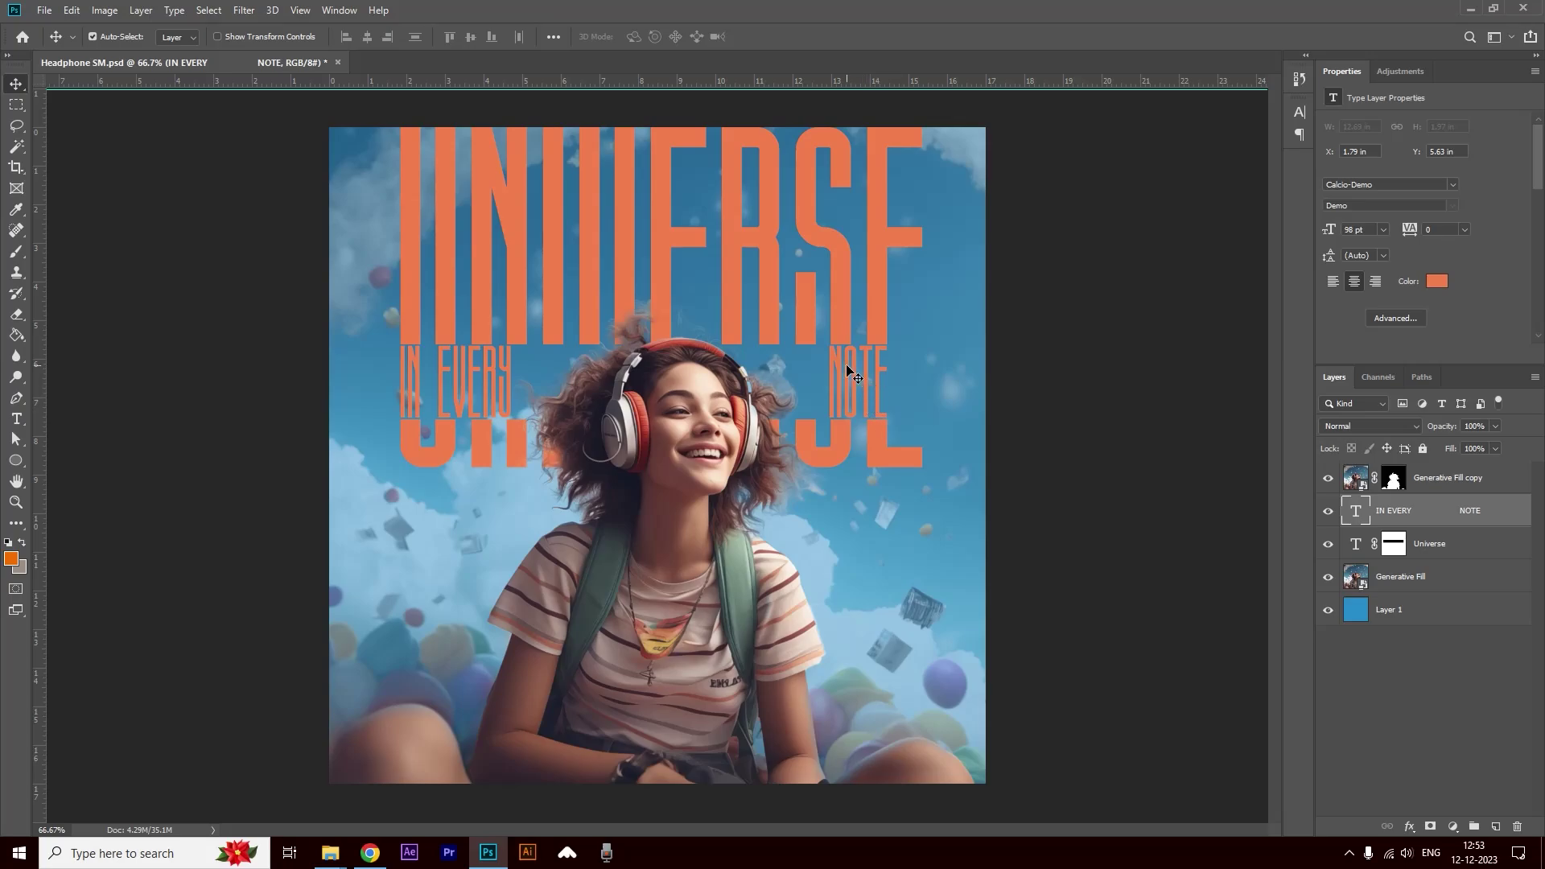
Recolour the whole tagline white and commit it.
{"action": "double_click", "coordinate": [860, 366]}
{"action": "left_click", "coordinate": [845, 517]}
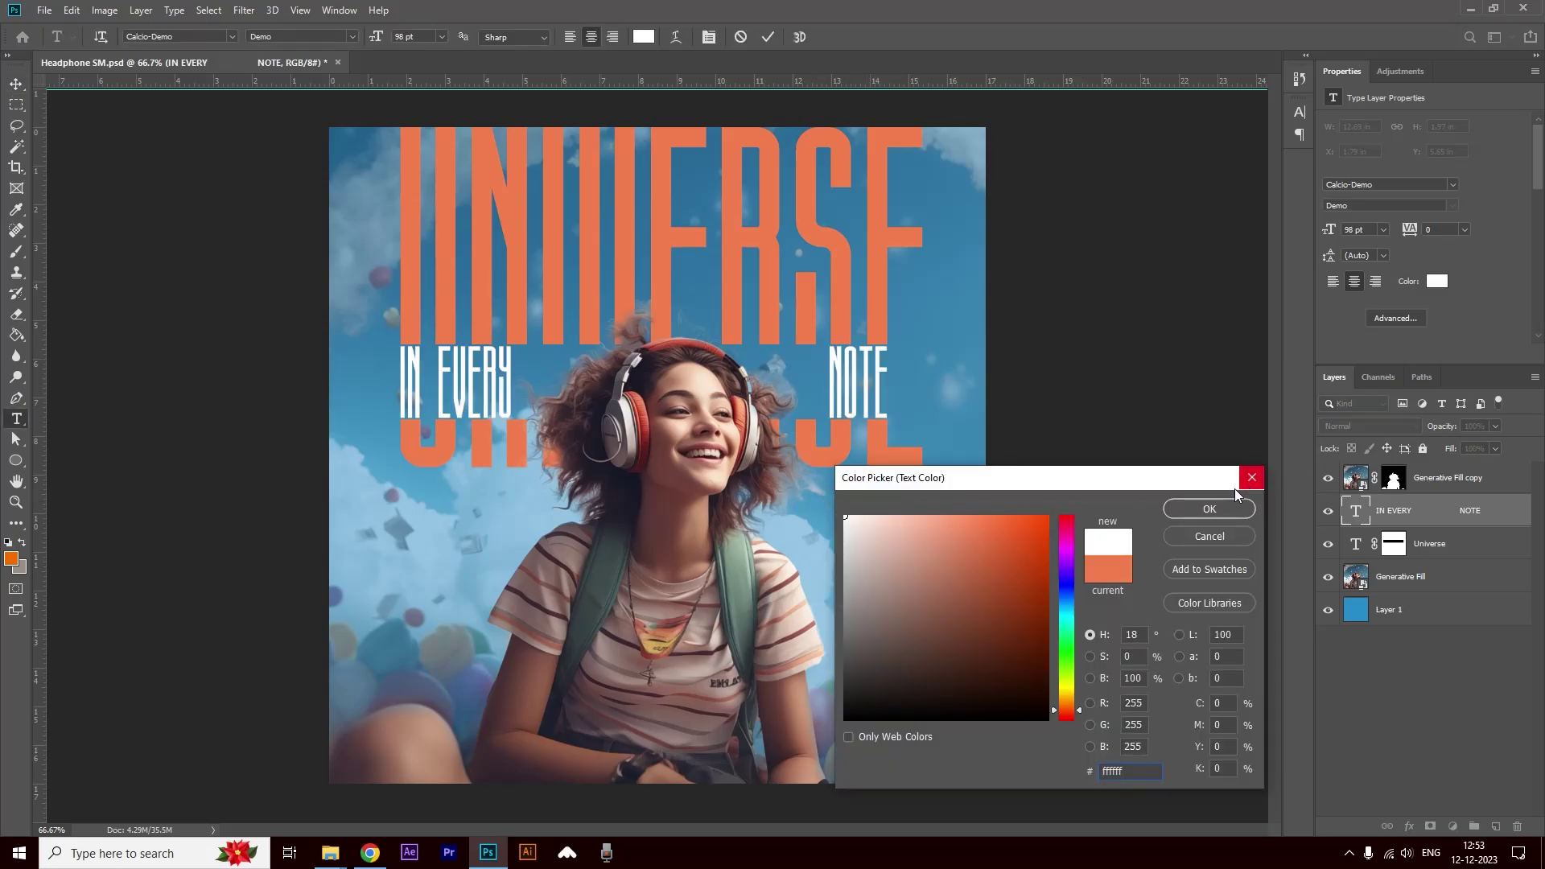
{"action": "left_click", "coordinate": [1207, 510]}
{"action": "left_click", "coordinate": [15, 84]}
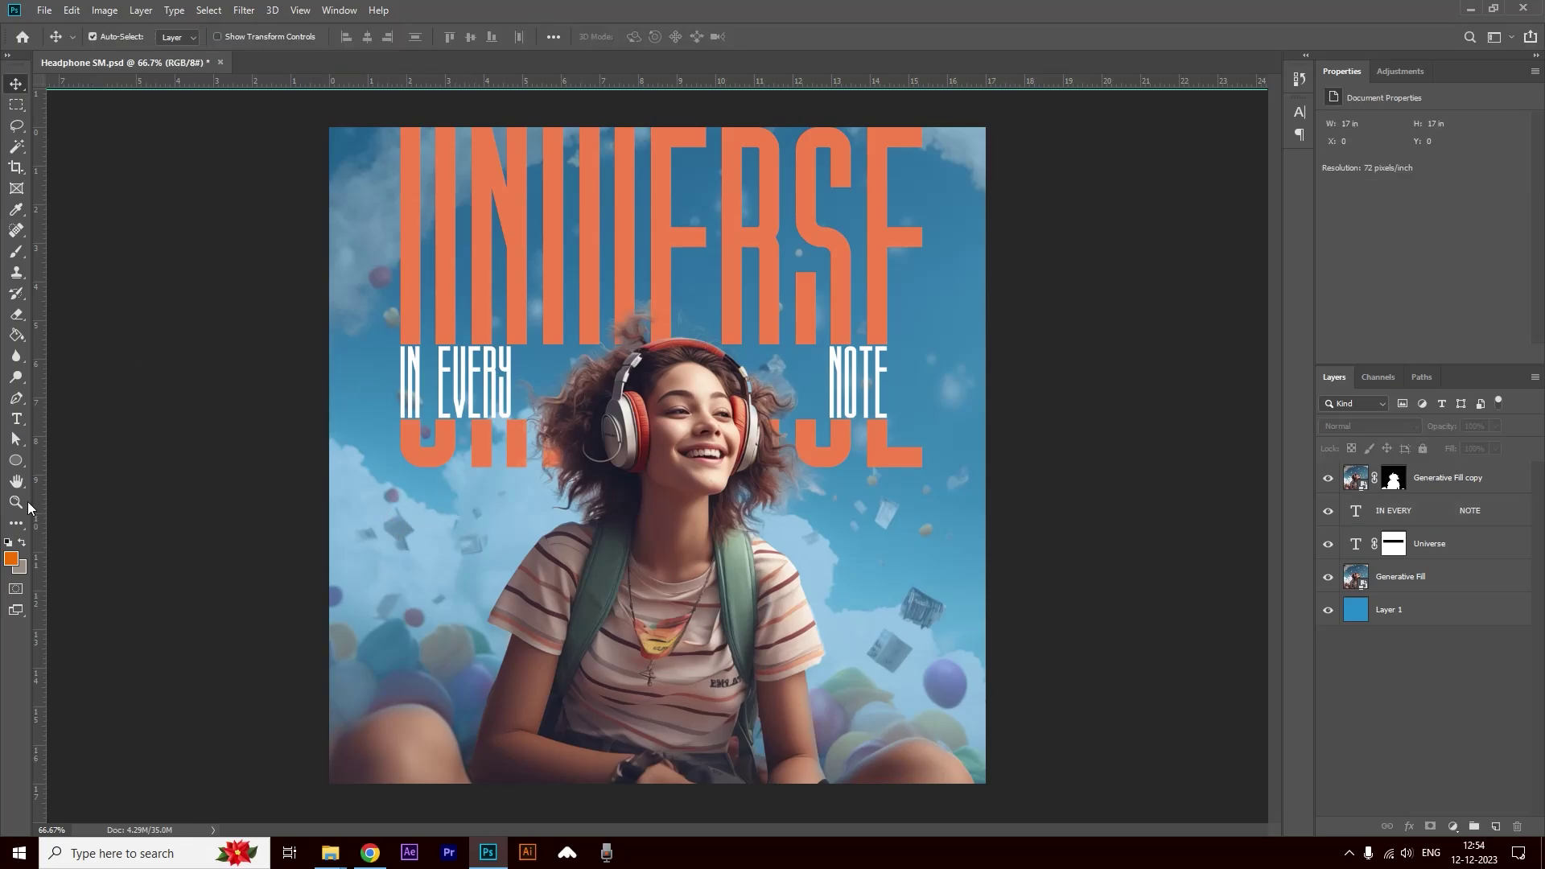
Draw a wide orange rectangle bar across the girl's chest, behind the cutout layer.
{"action": "left_click", "coordinate": [16, 460]}
{"action": "left_click", "coordinate": [80, 457]}
{"action": "left_click_drag", "start_coordinate": [397, 496], "coordinate": [923, 589]}
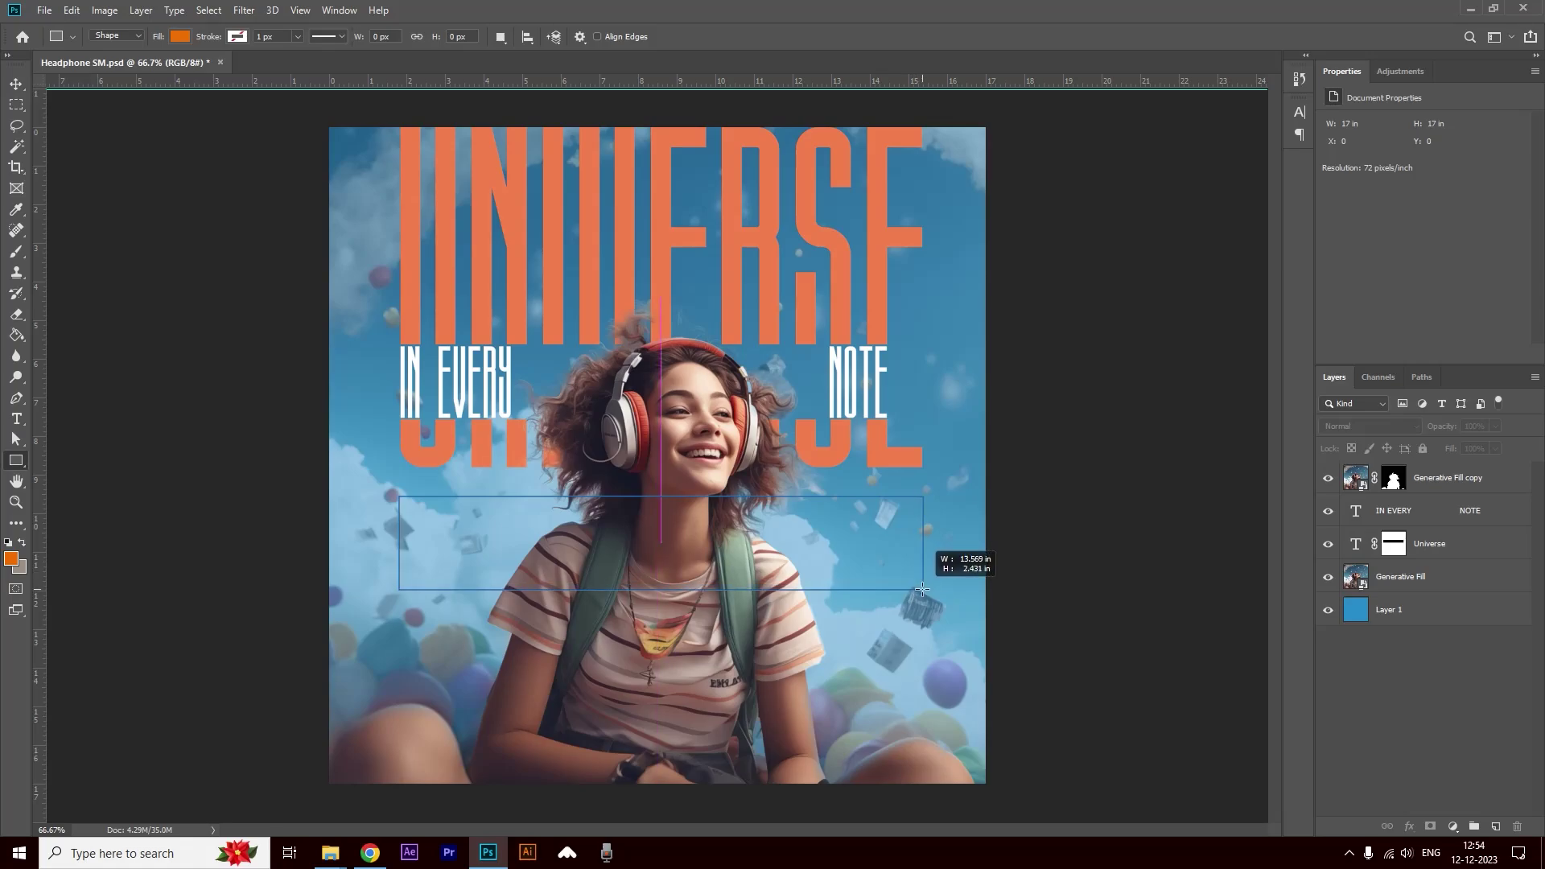
{"action": "left_click_drag", "start_coordinate": [923, 589], "coordinate": [923, 589]}
{"action": "key", "text": "v"}
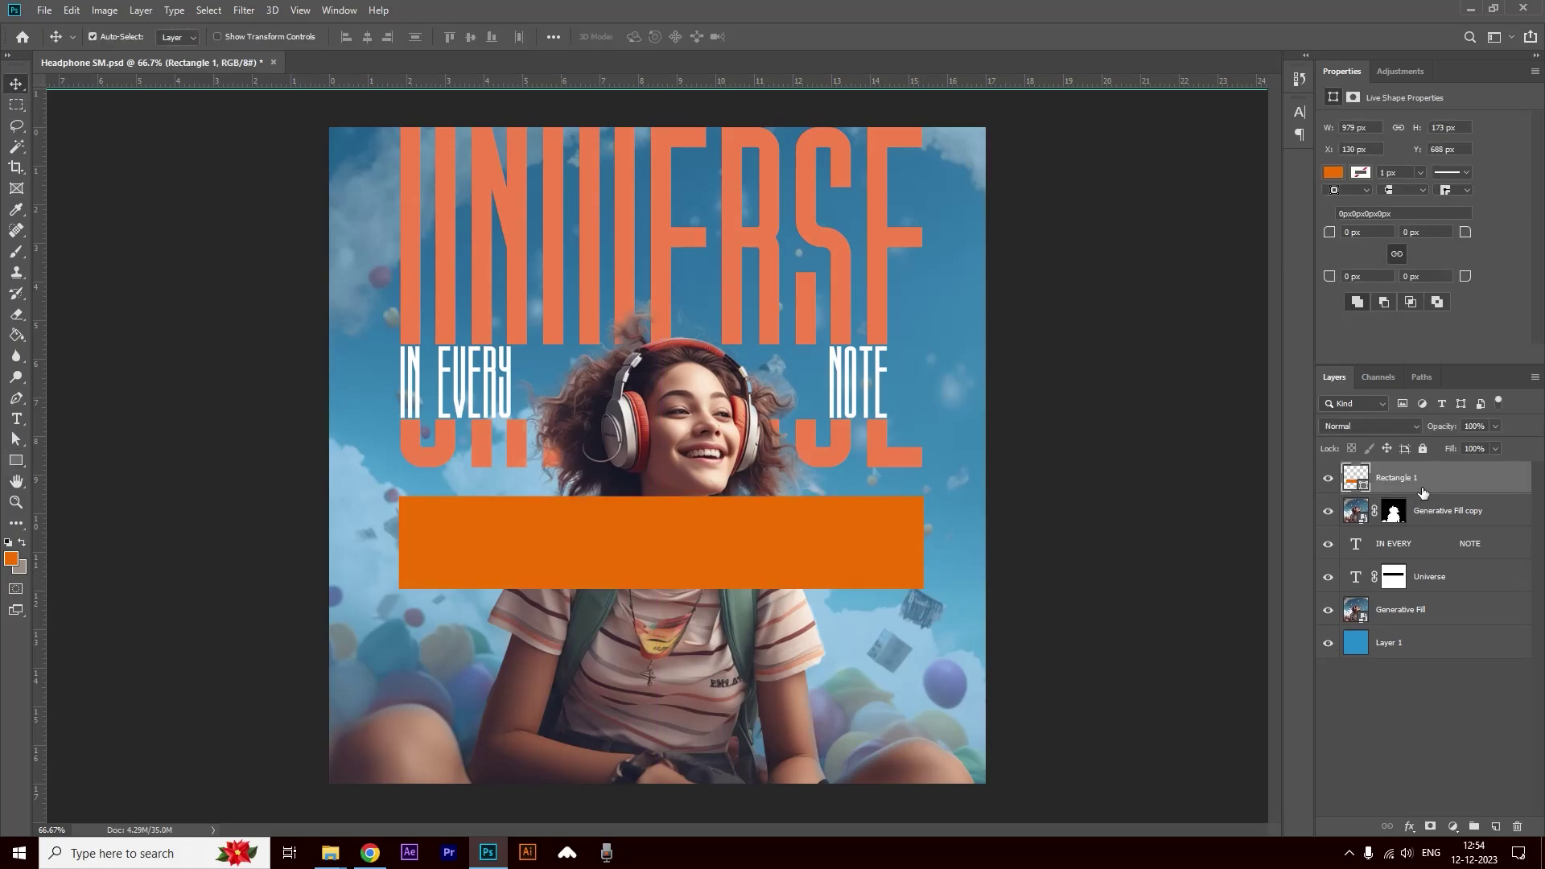
{"action": "left_click_drag", "start_coordinate": [1422, 494], "coordinate": [1422, 528]}
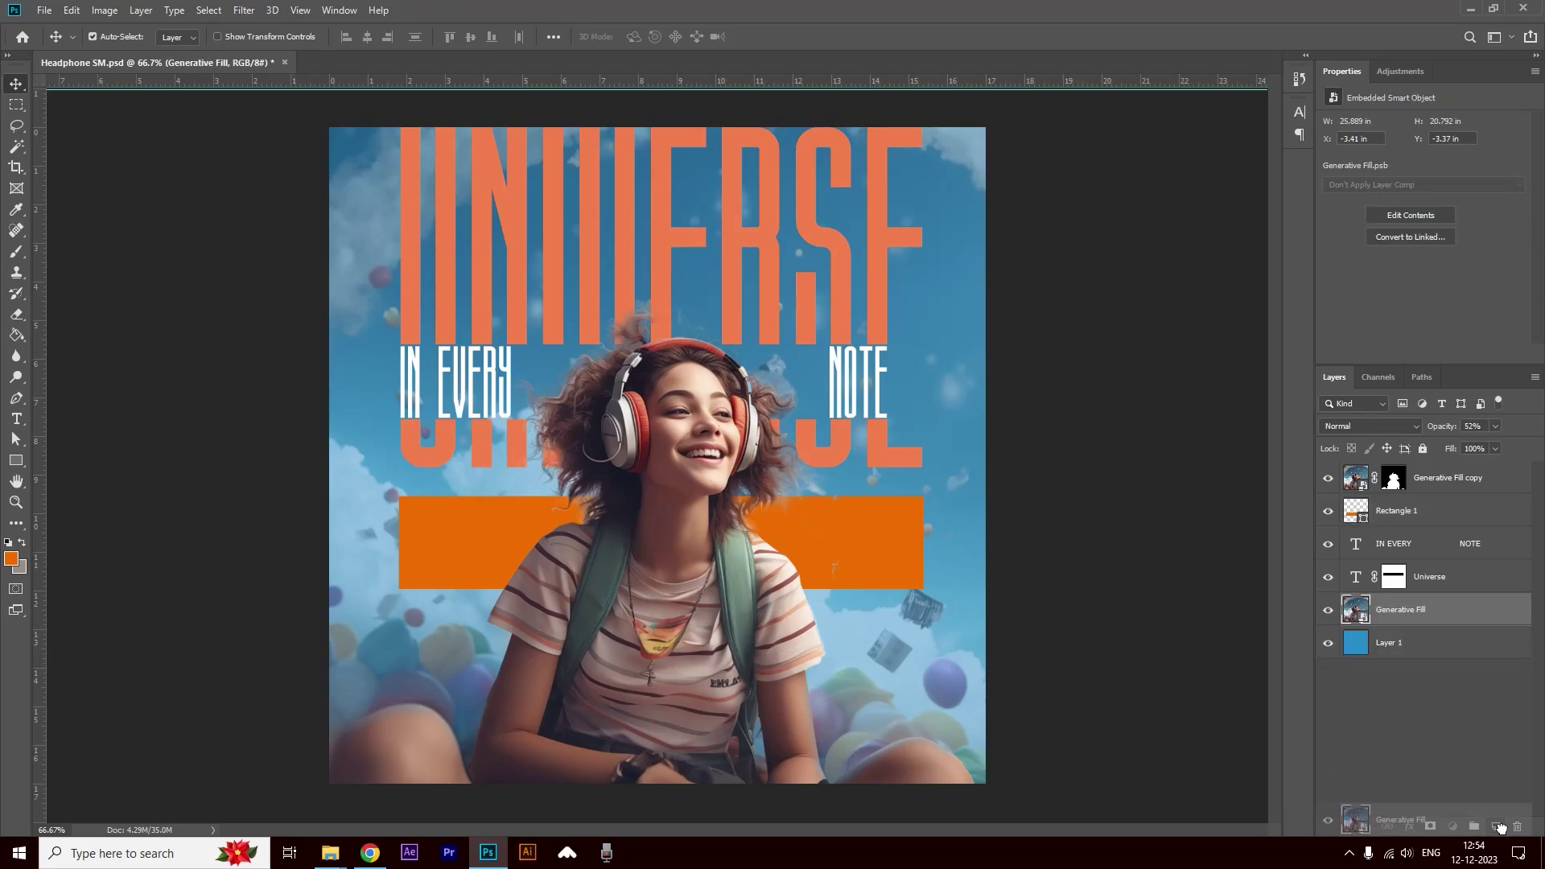
Clip a full-opacity copy of the Generative Fill photo into the bar, face at its left end.
{"action": "left_click_drag", "start_coordinate": [1407, 613], "coordinate": [1495, 826]}
{"action": "left_click_drag", "start_coordinate": [1440, 613], "coordinate": [1440, 496]}
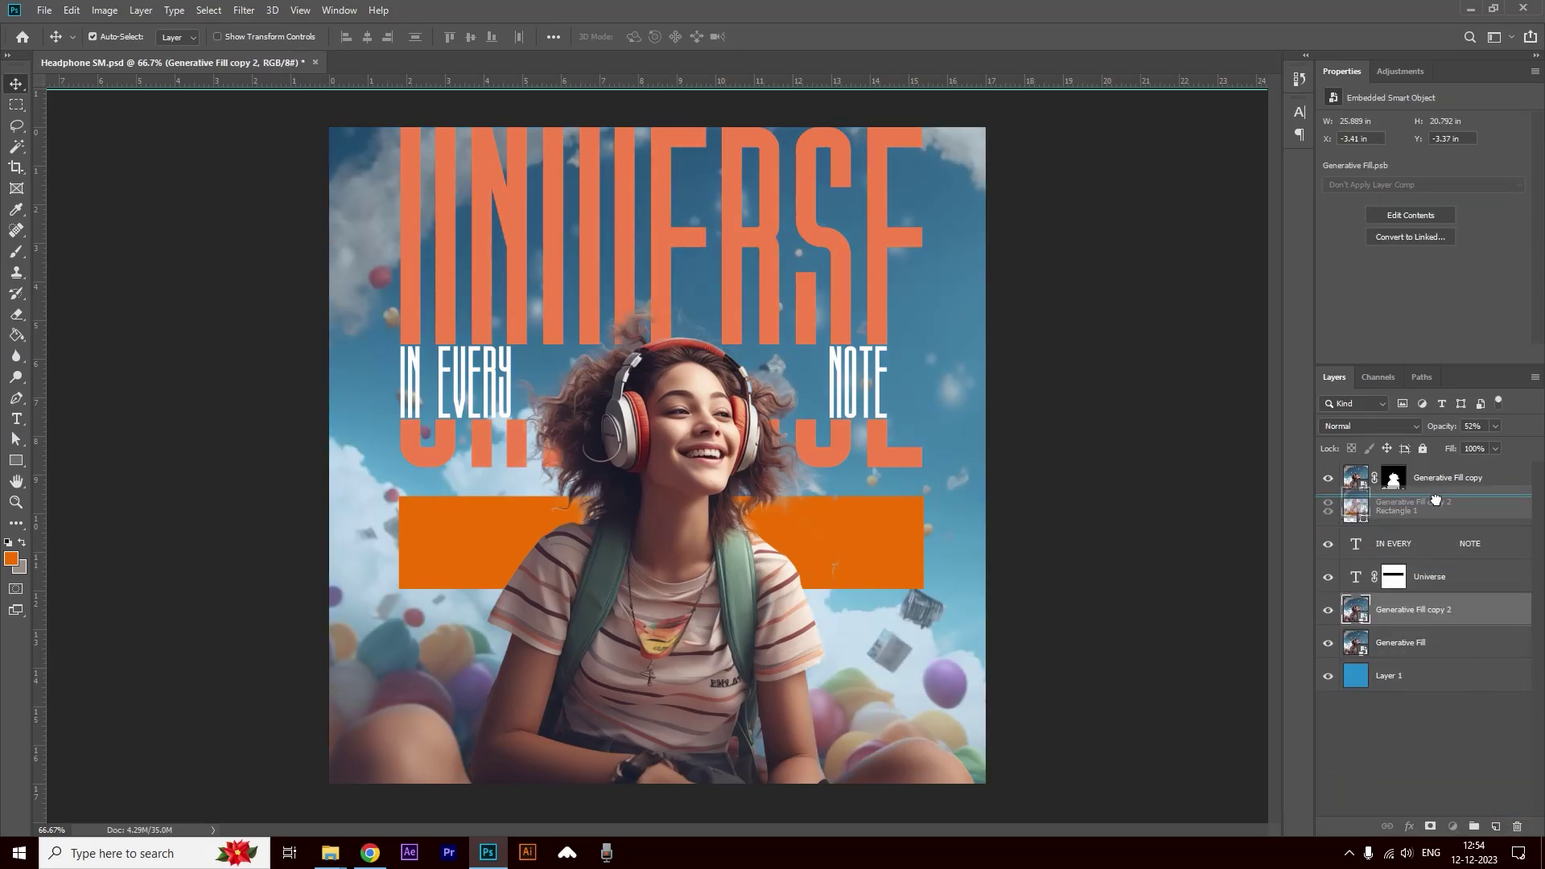
{"action": "left_click_drag", "start_coordinate": [1495, 448], "coordinate": [1537, 448]}
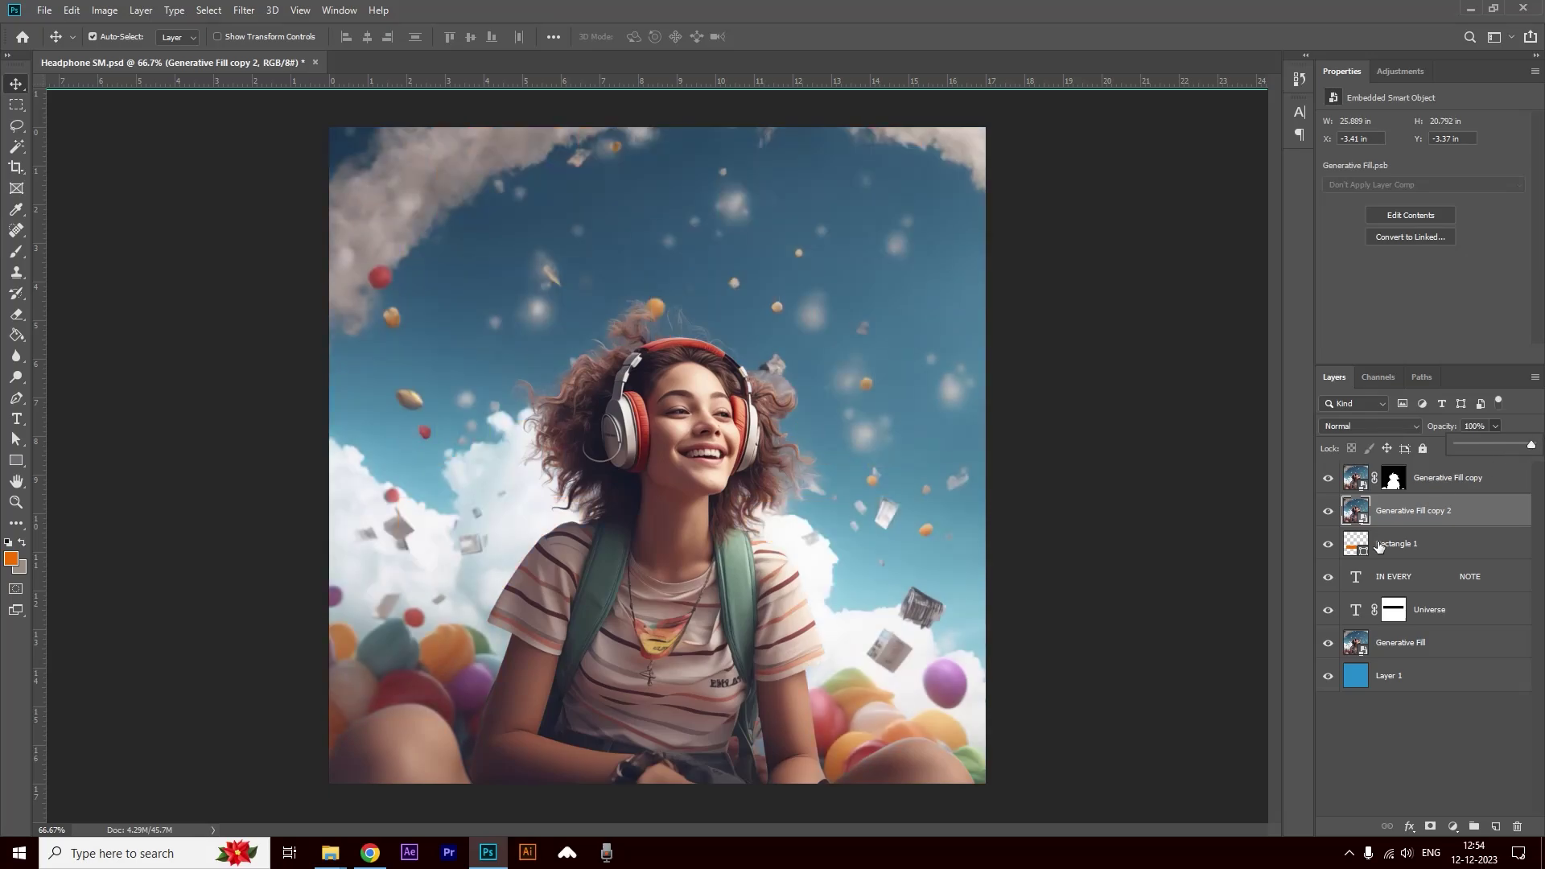
{"action": "left_click", "coordinate": [1400, 524], "text": "alt"}
{"action": "key", "text": "ctrl"}
{"action": "key", "text": "ctrl+t"}
{"action": "mouse_move", "coordinate": [805, 580]}
{"action": "left_mouse_down"}
{"action": "mouse_move", "coordinate": [692, 437]}
{"action": "mouse_move", "coordinate": [692, 453]}
{"action": "left_mouse_up"}
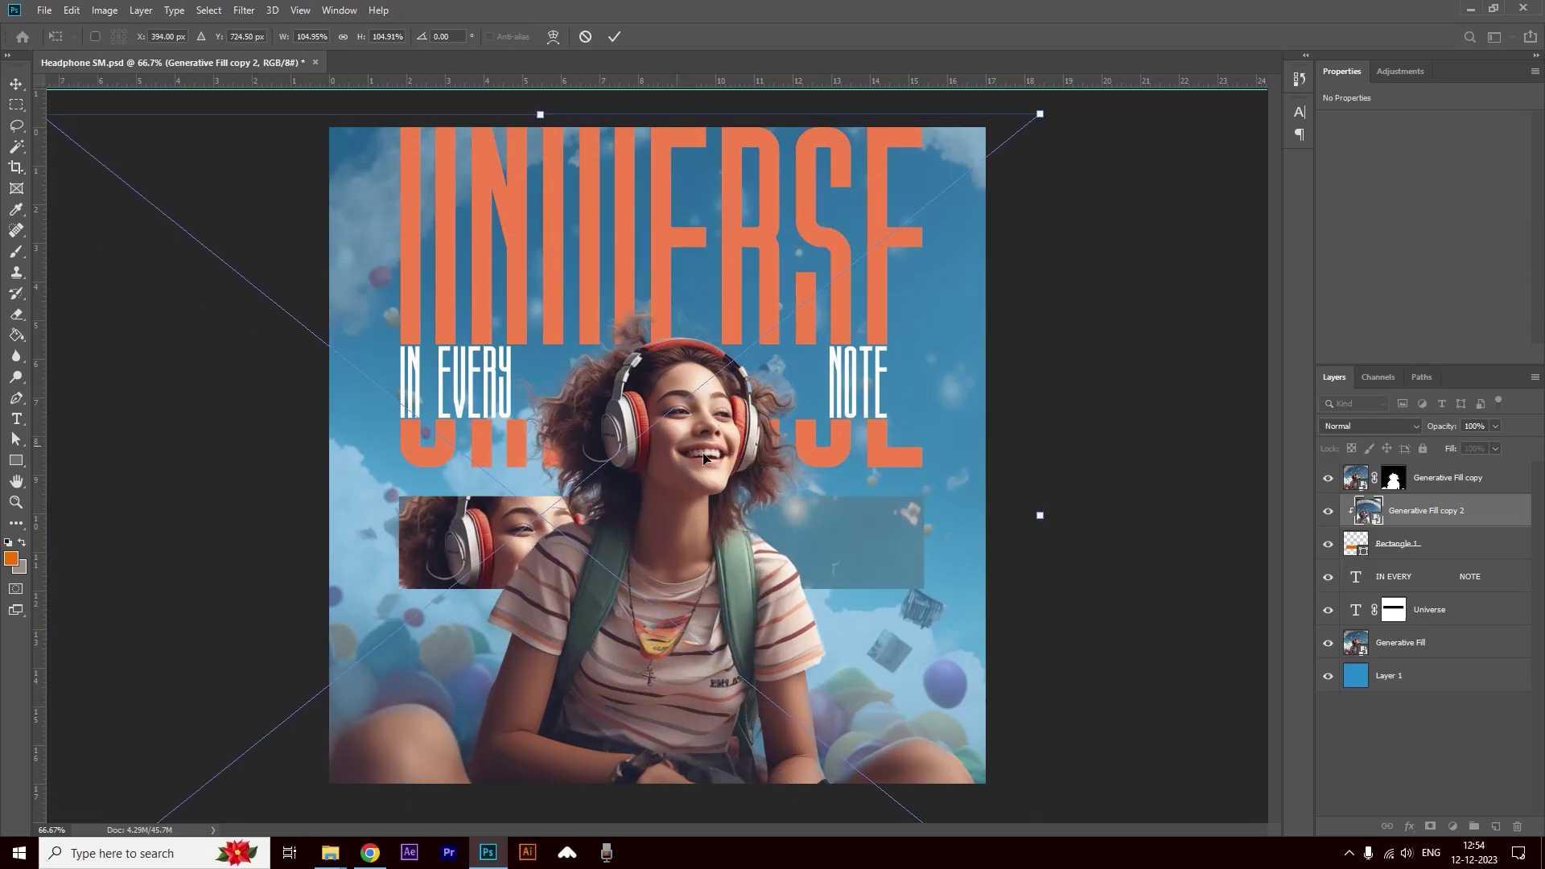
{"action": "left_click_drag", "start_coordinate": [1040, 515], "coordinate": [1342, 515]}
{"action": "mouse_move", "coordinate": [816, 535]}
{"action": "left_mouse_down"}
{"action": "mouse_move", "coordinate": [711, 515]}
{"action": "mouse_move", "coordinate": [689, 535]}
{"action": "left_mouse_up"}
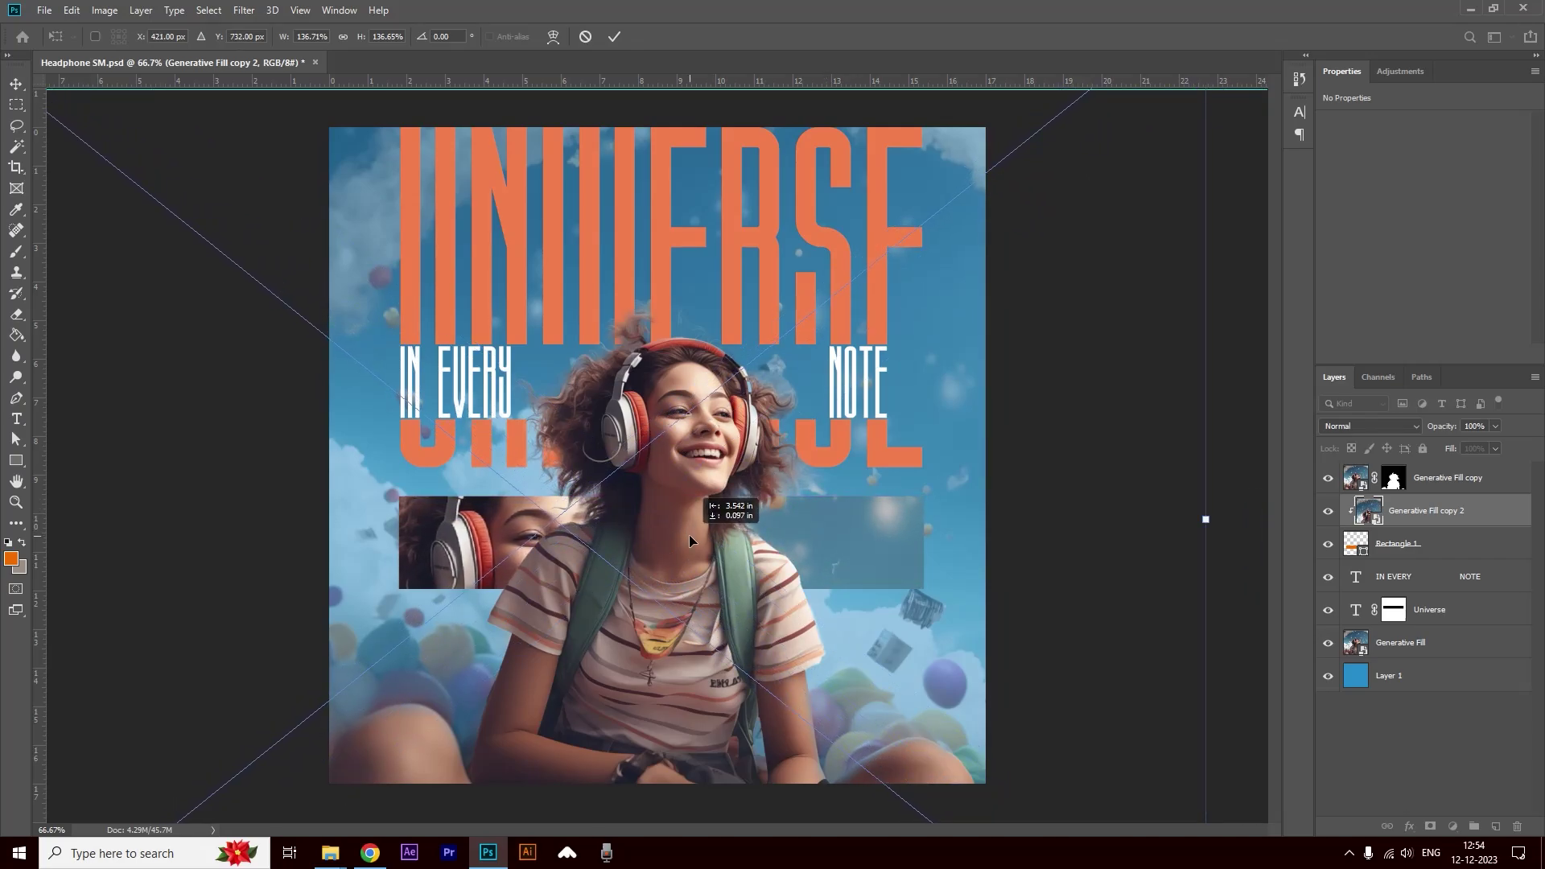
{"action": "key", "text": "Return"}
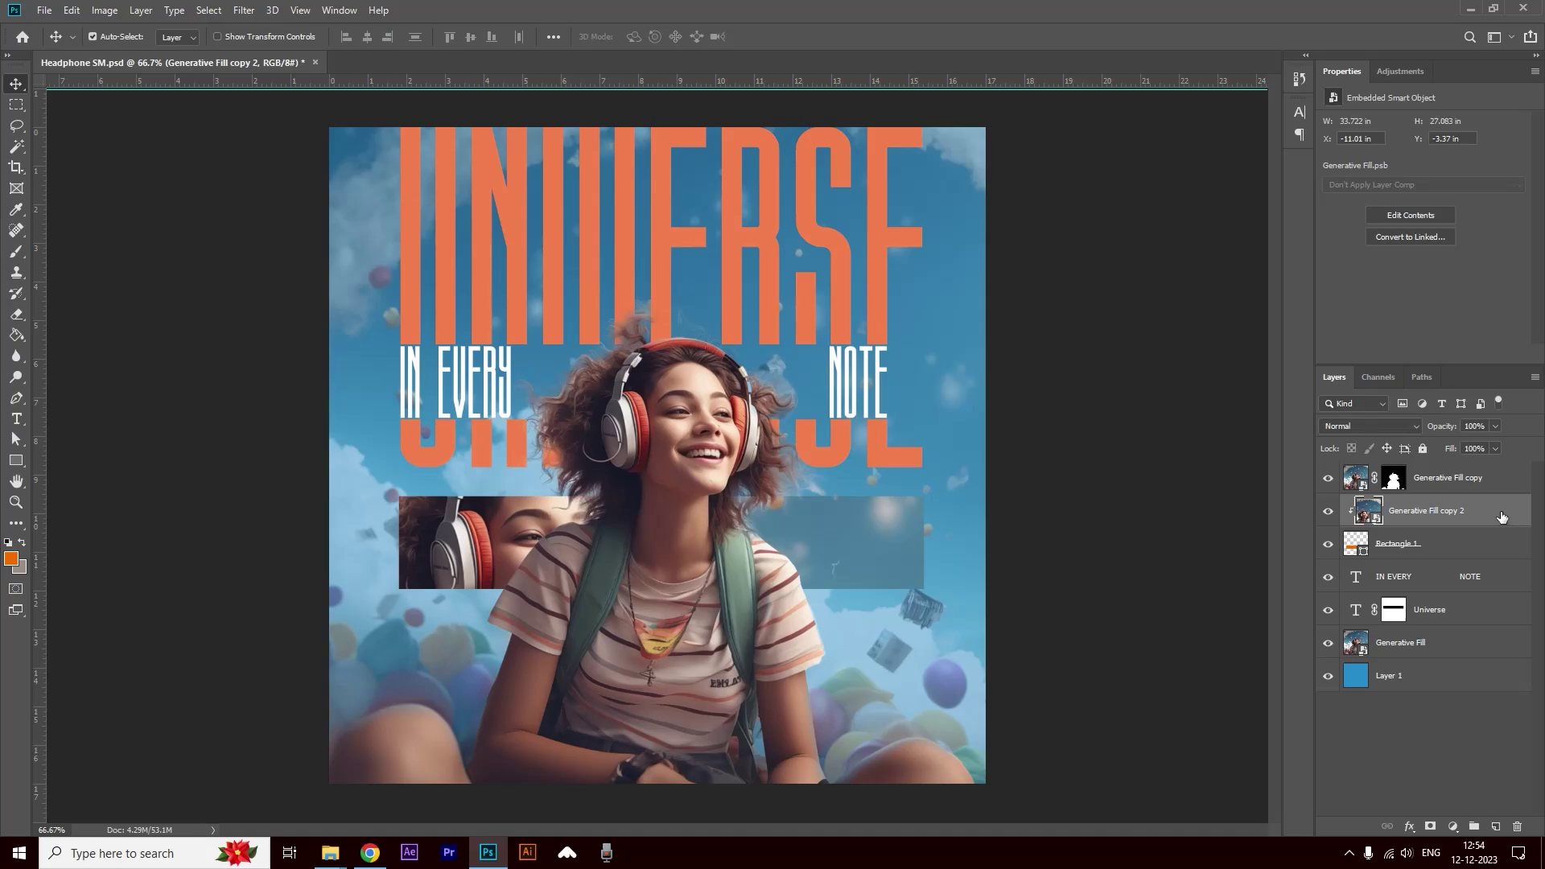
Add a second photo copy with the face at the bar's right end, masked to the right half.
{"action": "left_click_drag", "start_coordinate": [1490, 824], "coordinate": [1493, 826]}
{"action": "key", "text": "ctrl+t"}
{"action": "mouse_move", "coordinate": [612, 576]}
{"action": "left_mouse_down"}
{"action": "mouse_move", "coordinate": [933, 578]}
{"action": "mouse_move", "coordinate": [951, 481]}
{"action": "mouse_move", "coordinate": [902, 658]}
{"action": "left_mouse_up"}
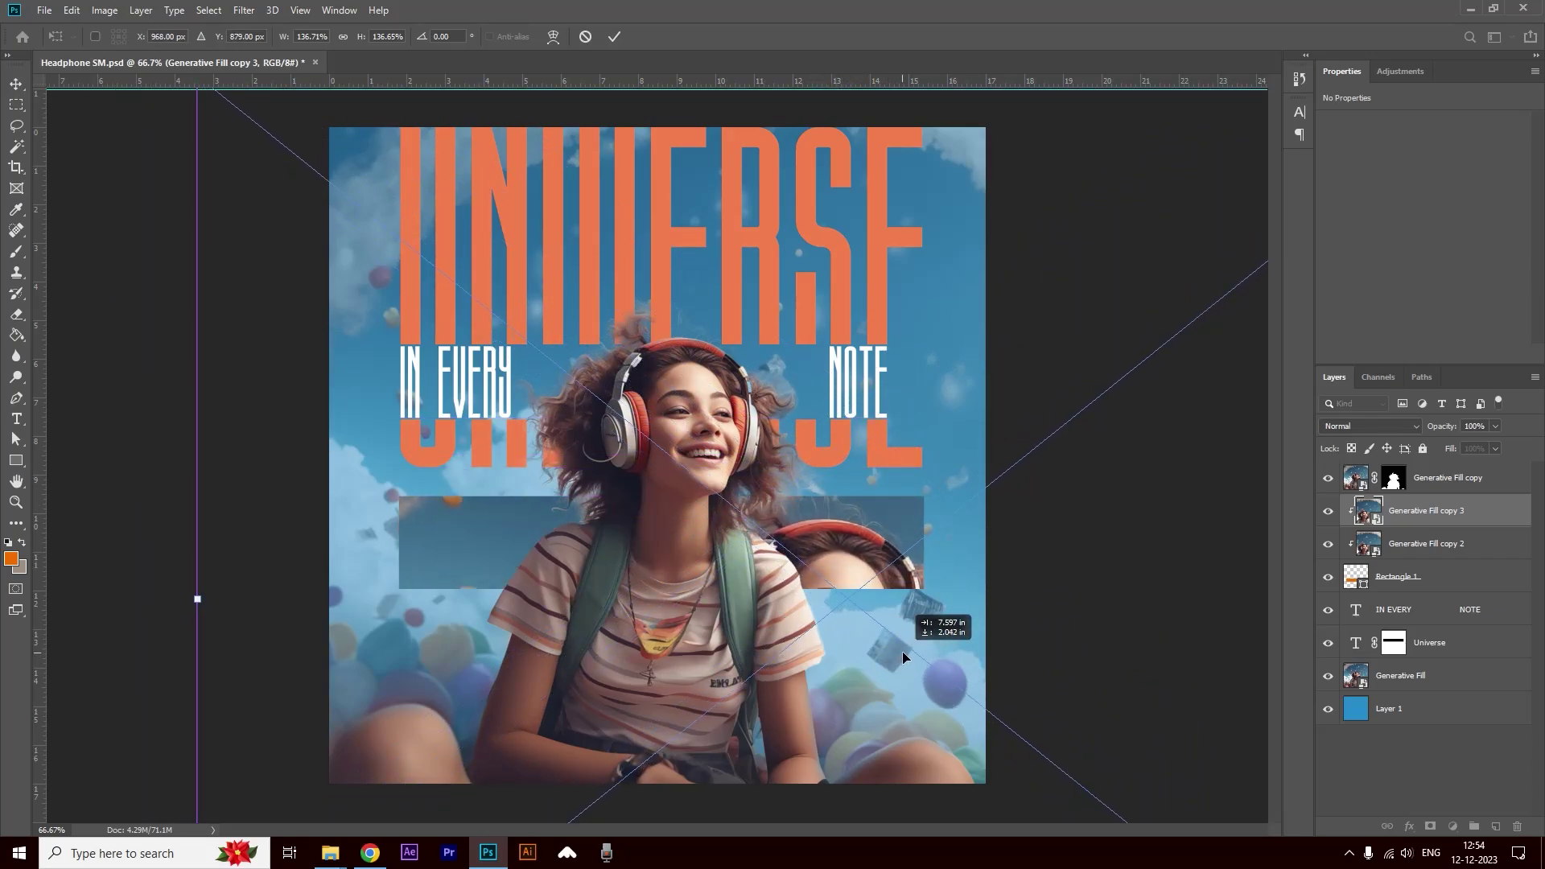
{"action": "left_click_drag", "start_coordinate": [903, 657], "coordinate": [826, 596]}
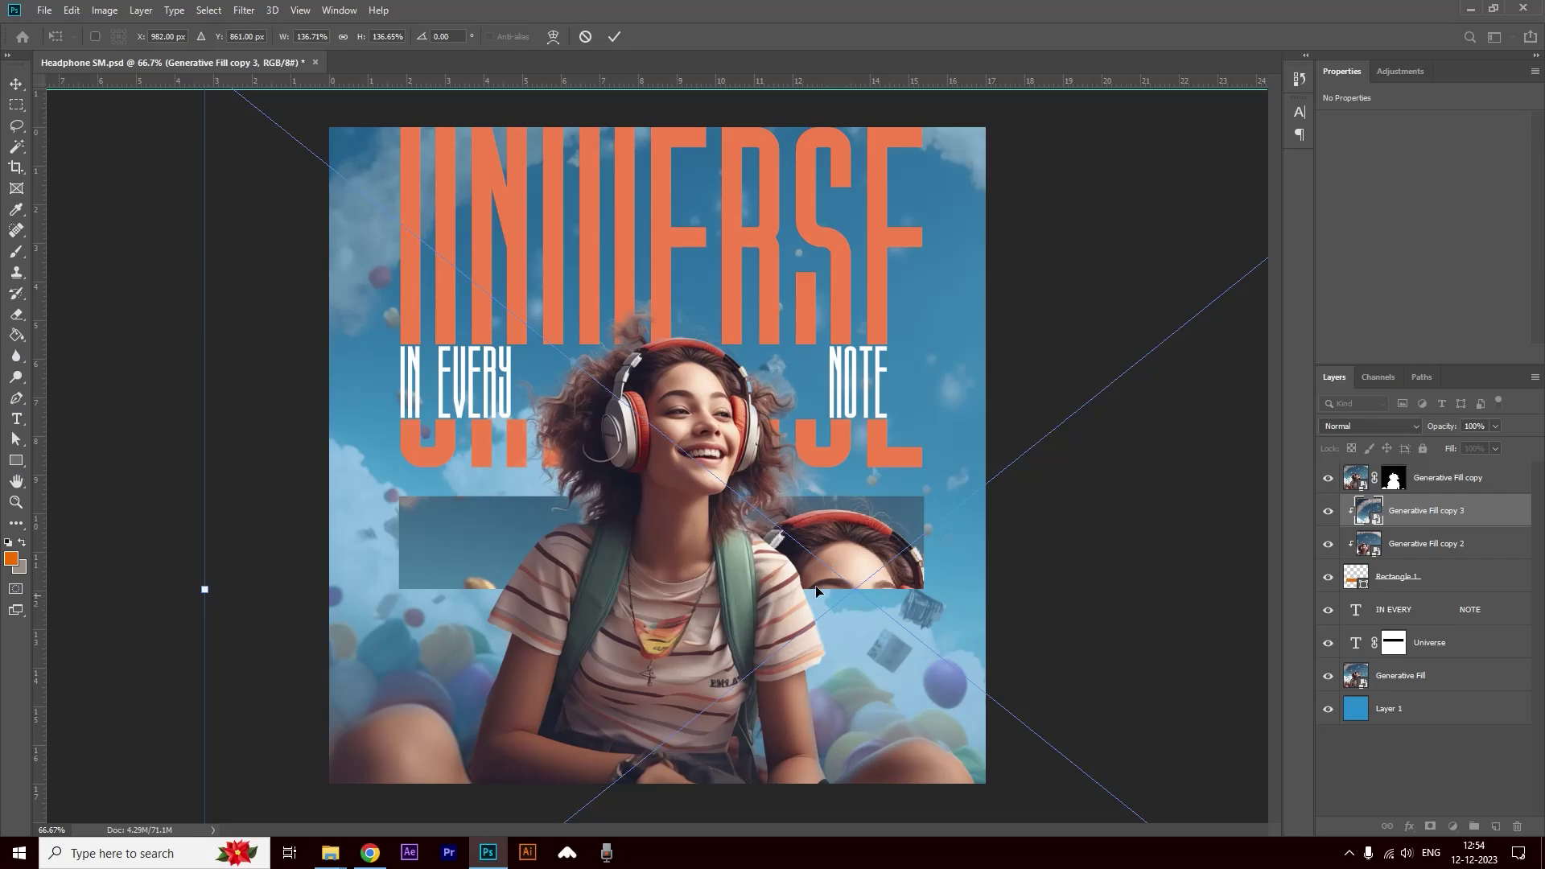
{"action": "key", "text": "Return"}
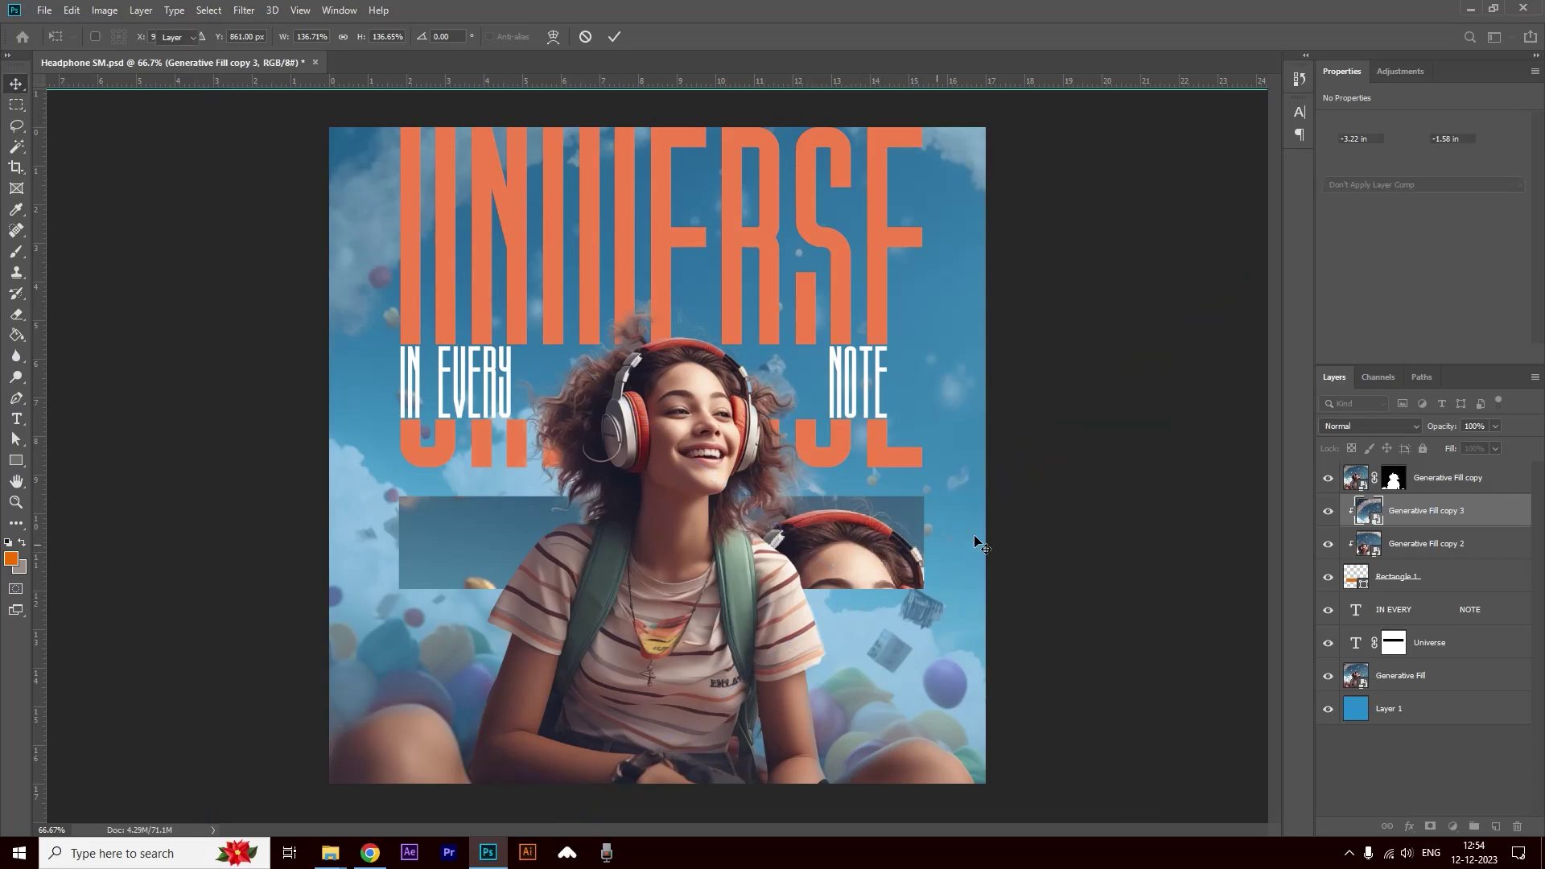
{"action": "key", "text": "m"}
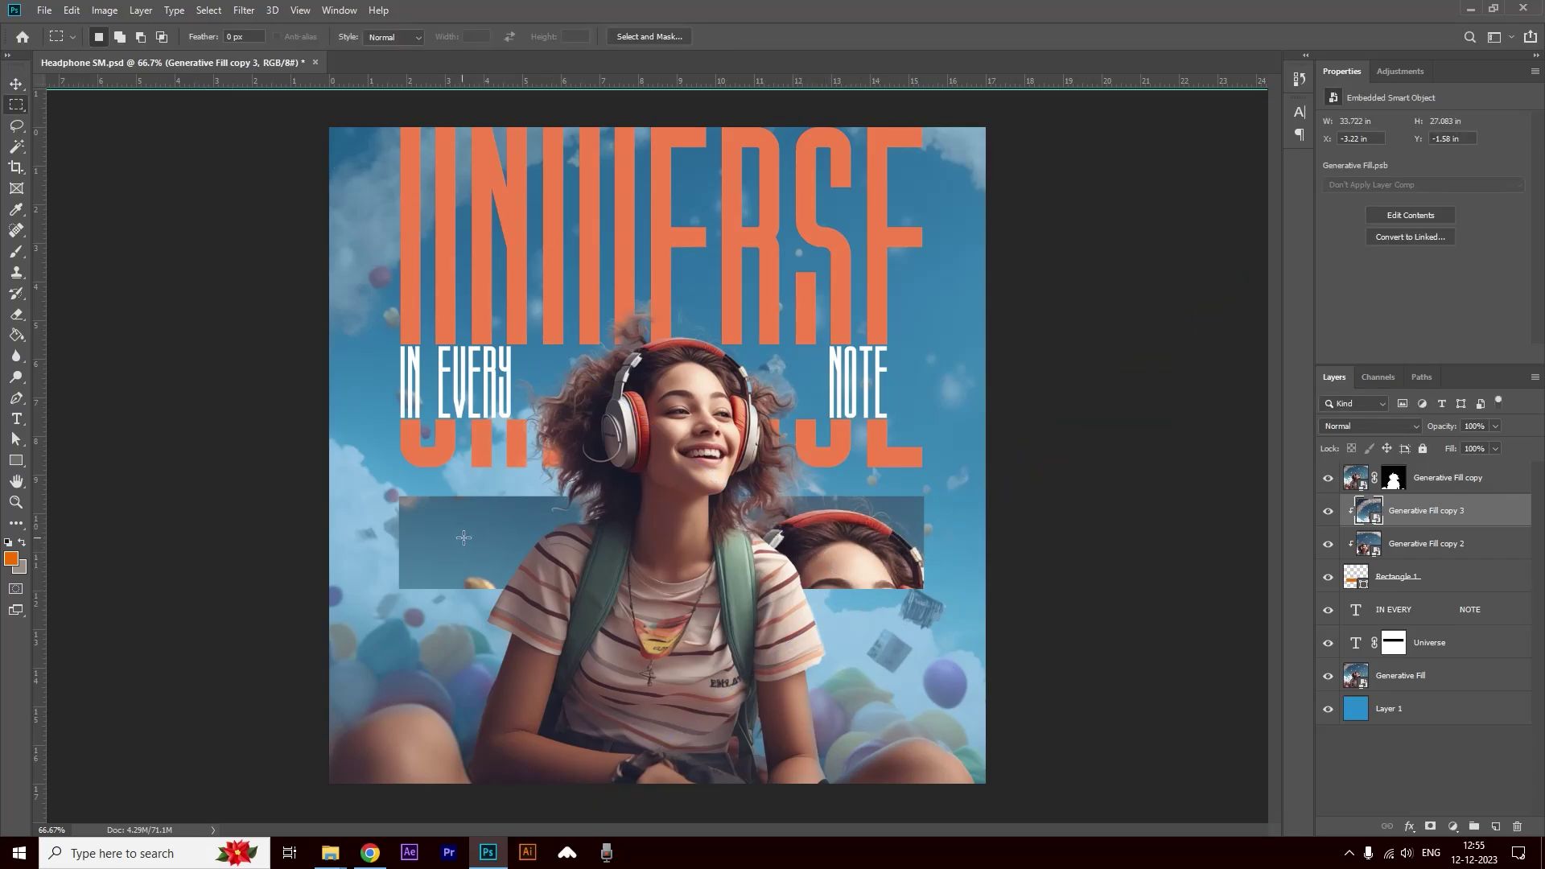
{"action": "left_click", "coordinate": [1328, 510]}
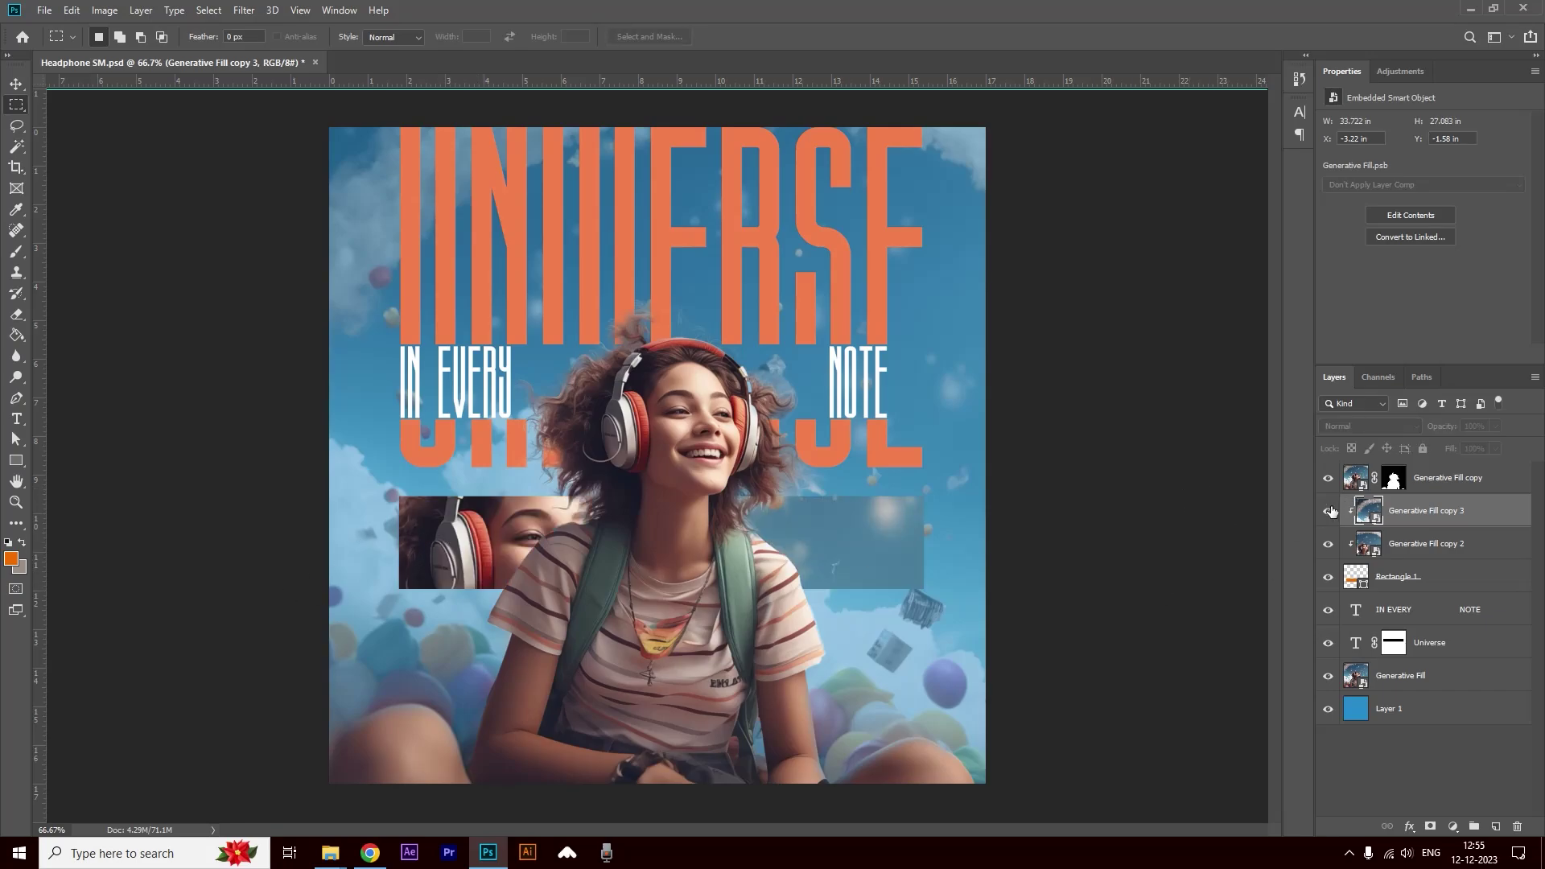
{"action": "left_click", "coordinate": [1327, 510]}
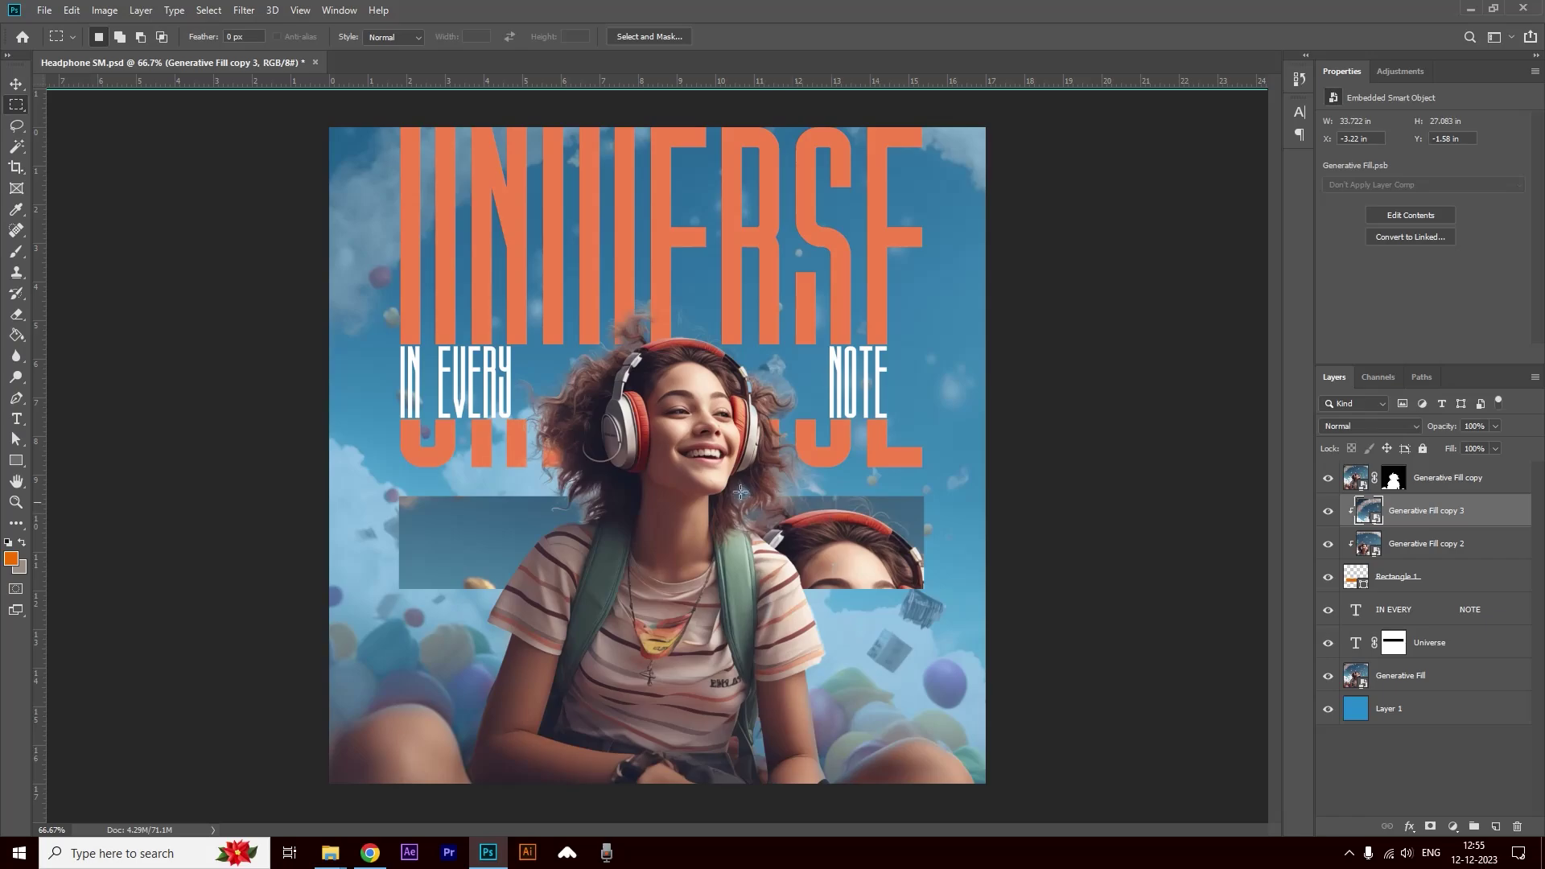
{"action": "left_click_drag", "start_coordinate": [695, 427], "coordinate": [951, 635]}
{"action": "left_click", "coordinate": [1431, 827]}
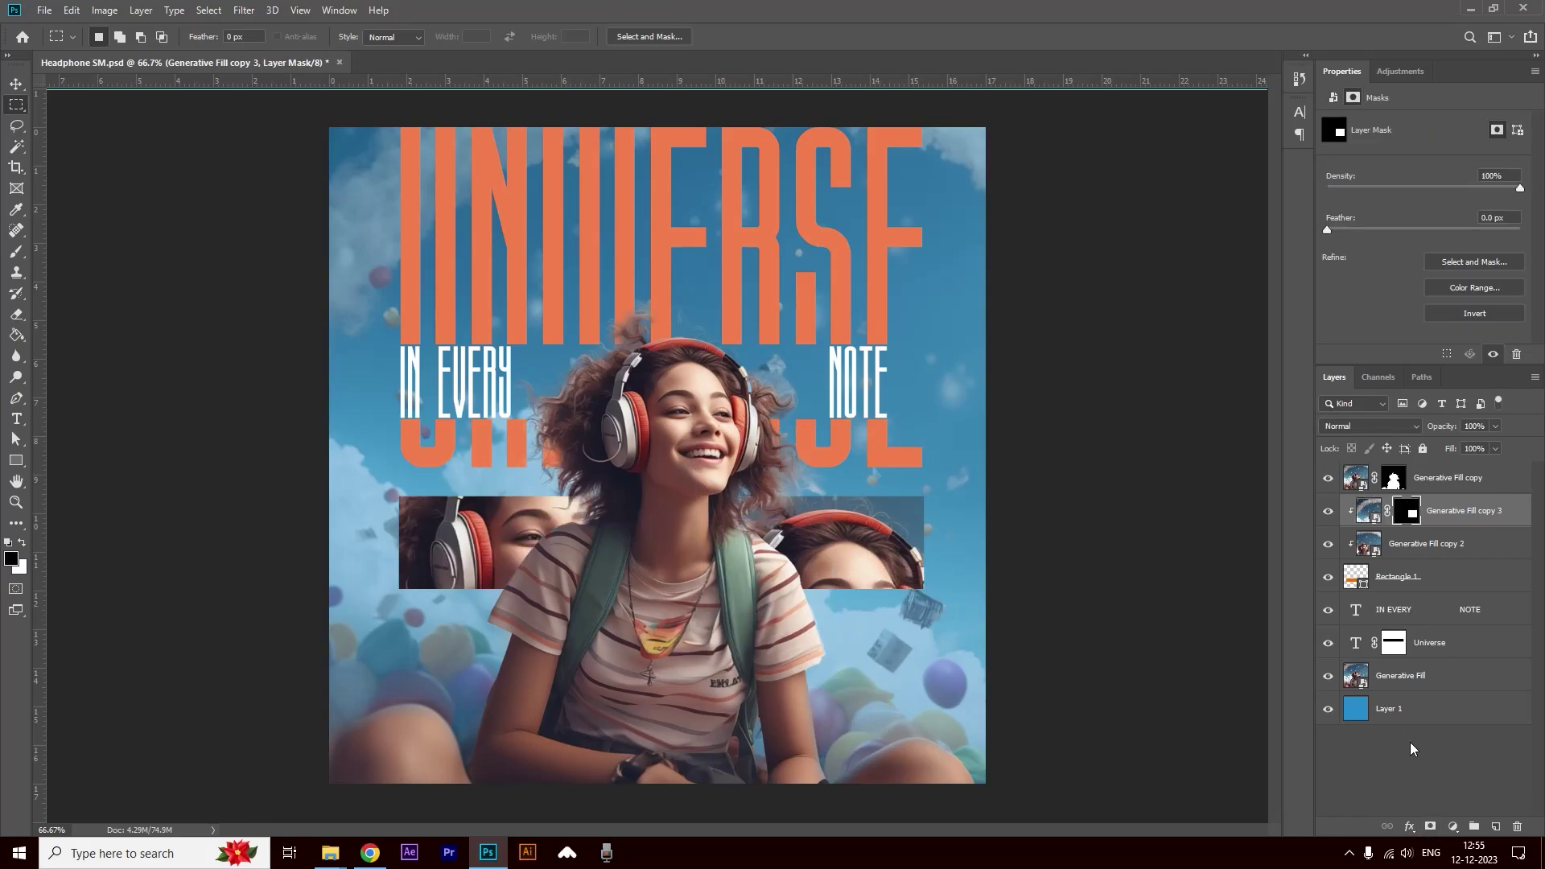
{"action": "left_click", "coordinate": [16, 84]}
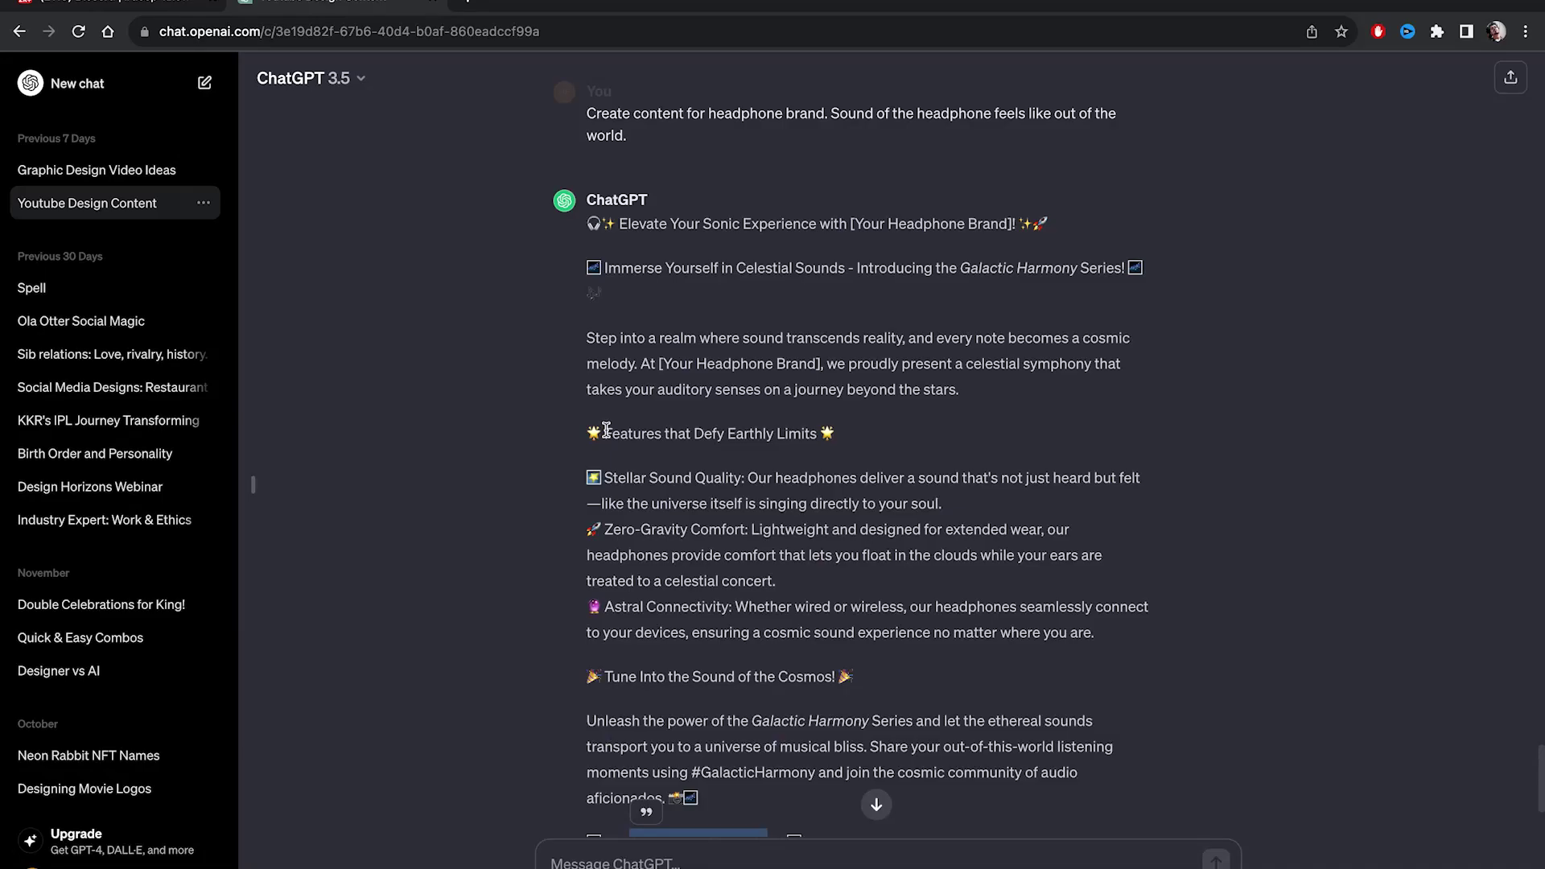
Copy the 'Features that Defy Earthly Limits' heading from ChatGPT and paste it into the poster.
{"action": "left_click_drag", "start_coordinate": [604, 434], "coordinate": [815, 435]}
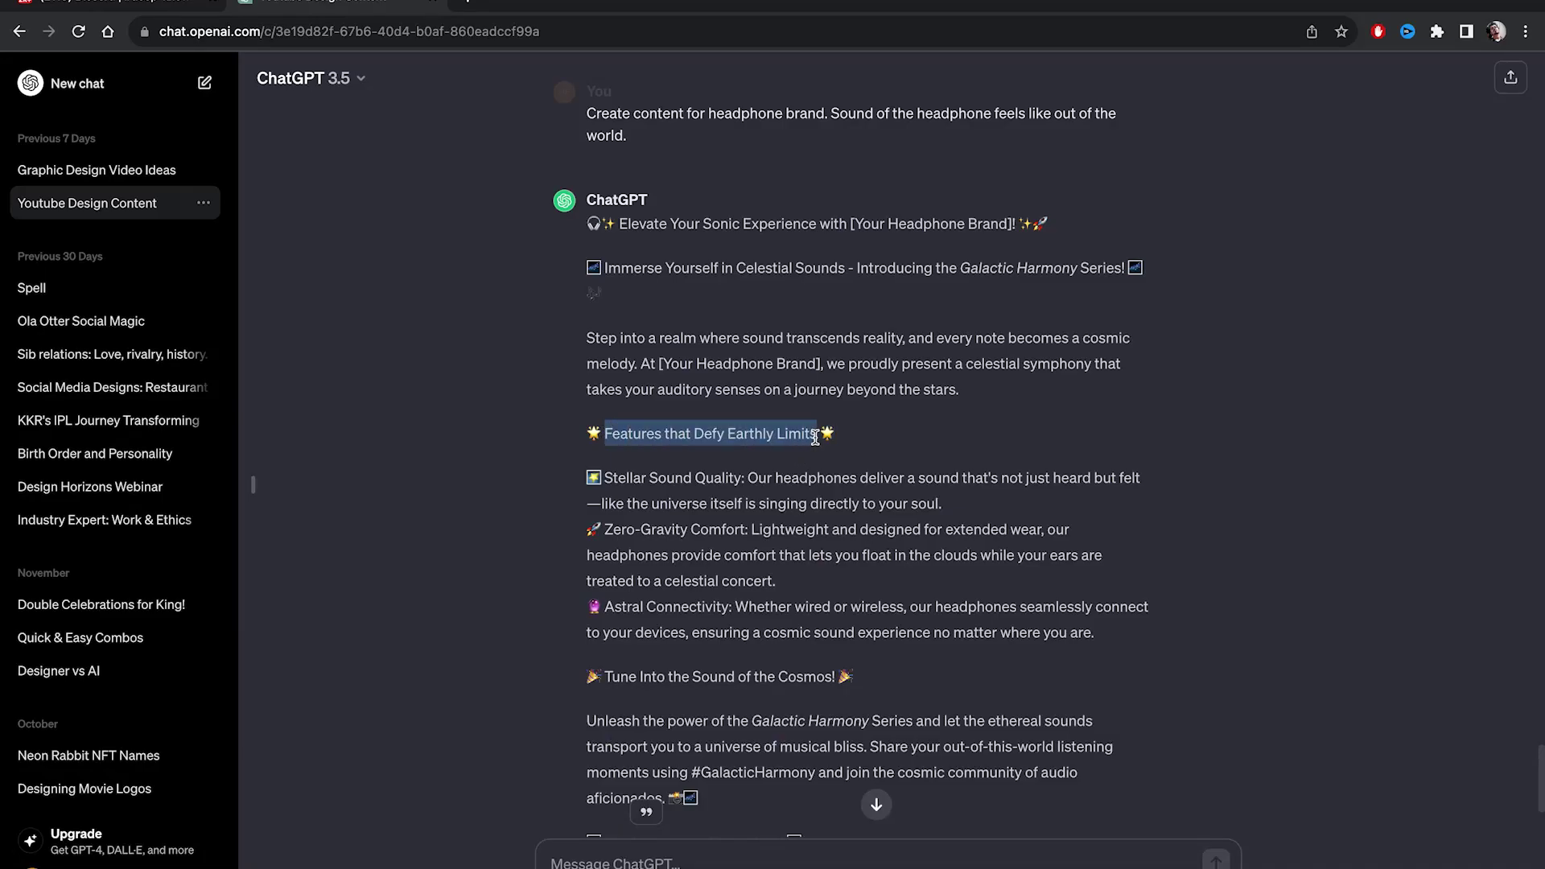
{"action": "scroll", "coordinate": [793, 522], "scroll_direction": "down", "scroll_amount": 3}
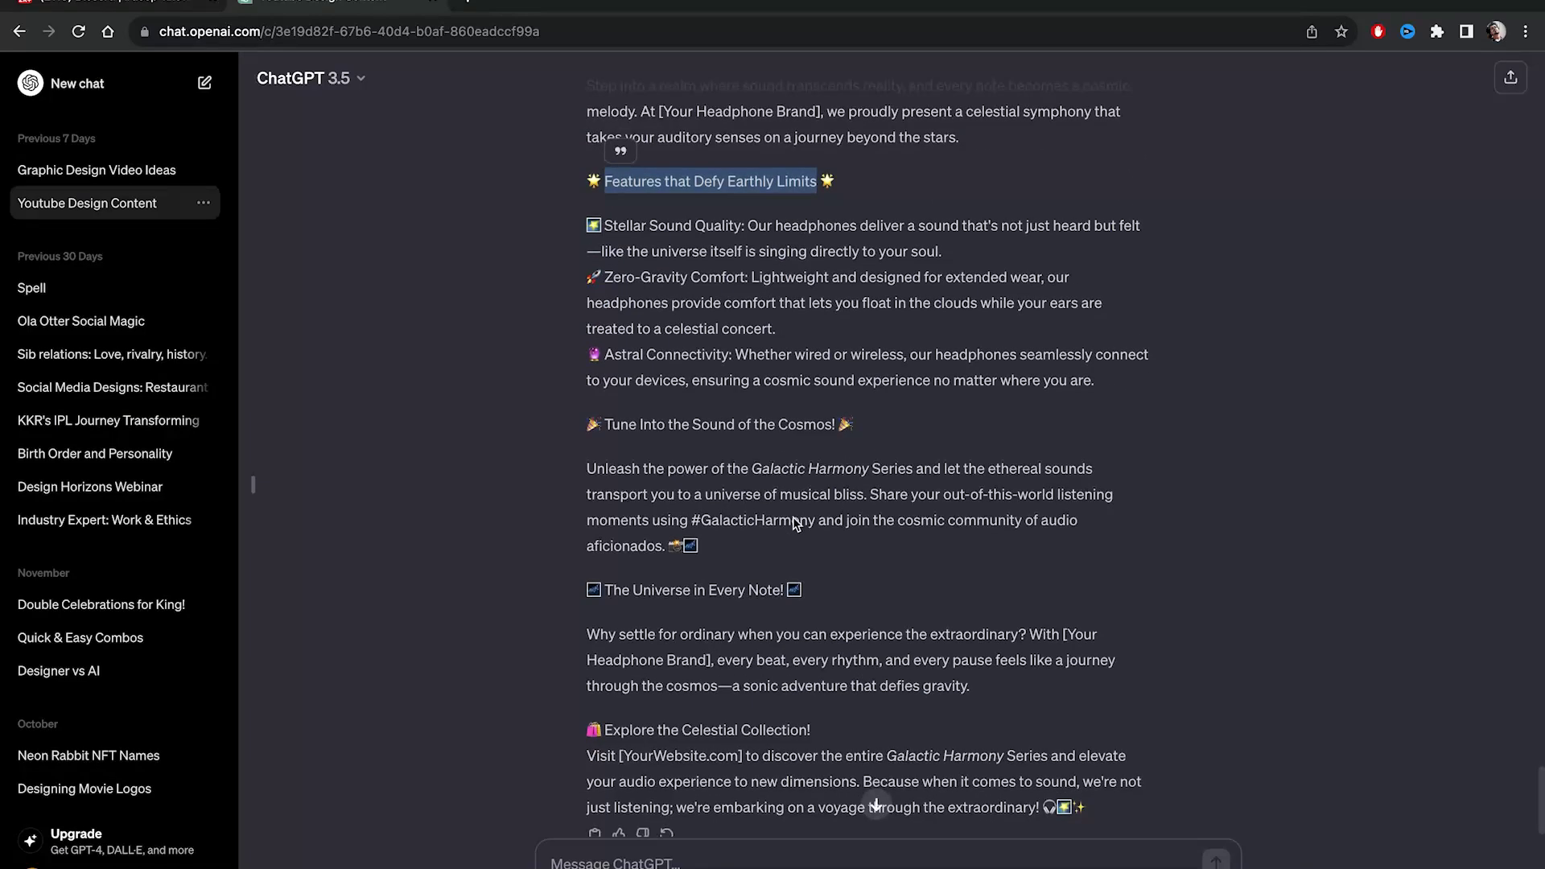
{"action": "key", "text": "ctrl+v"}
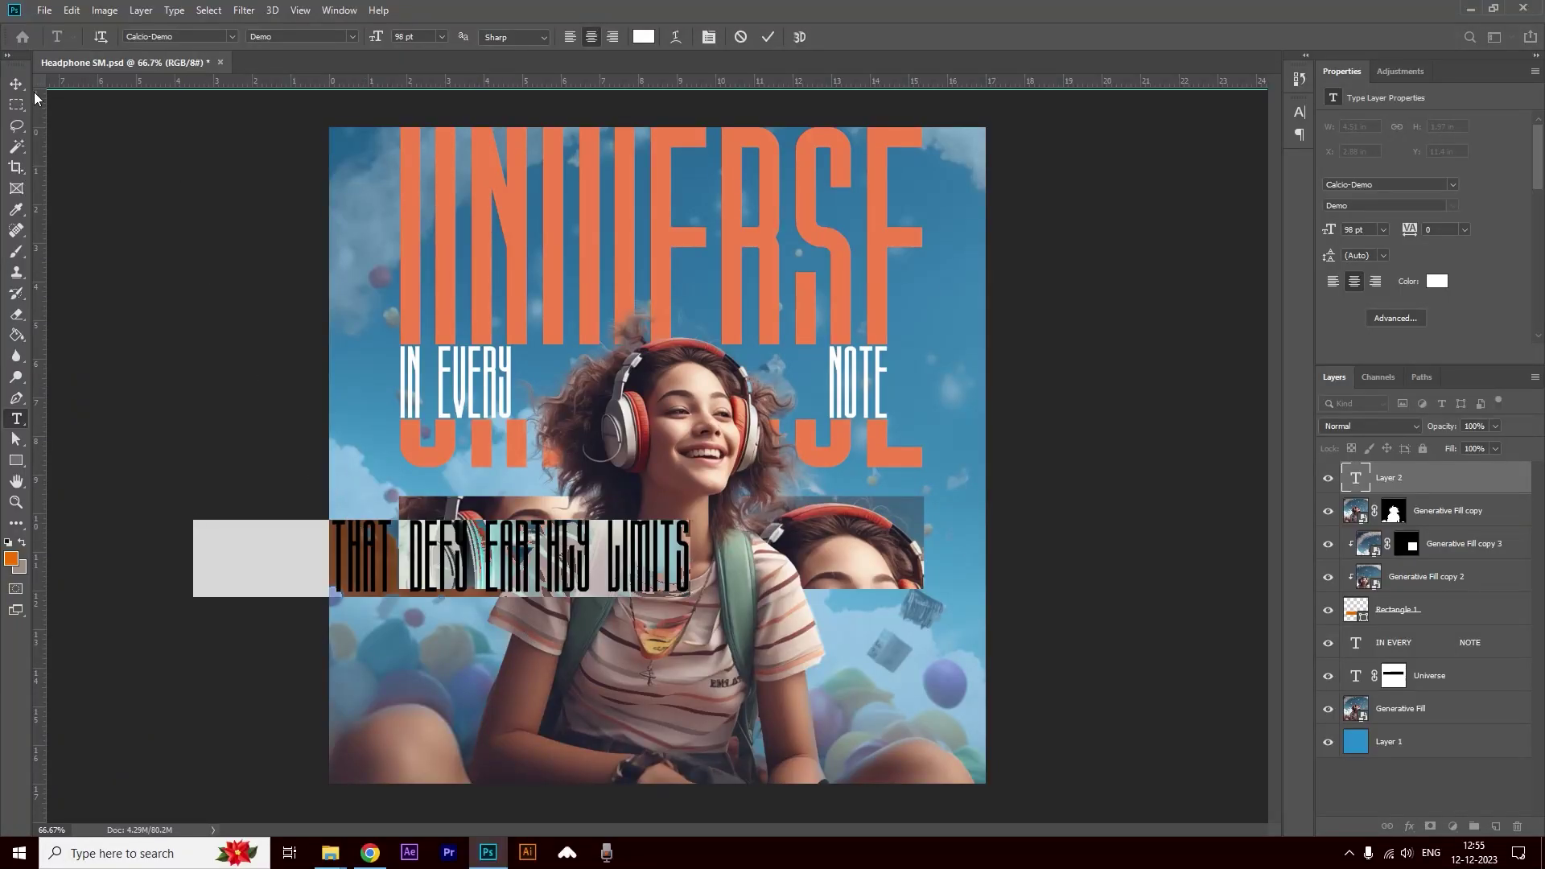
Place the pasted heading across the mirrored-faces banner and set it in Futura Book.
{"action": "left_click", "coordinate": [16, 83]}
{"action": "left_click_drag", "start_coordinate": [511, 544], "coordinate": [731, 529]}
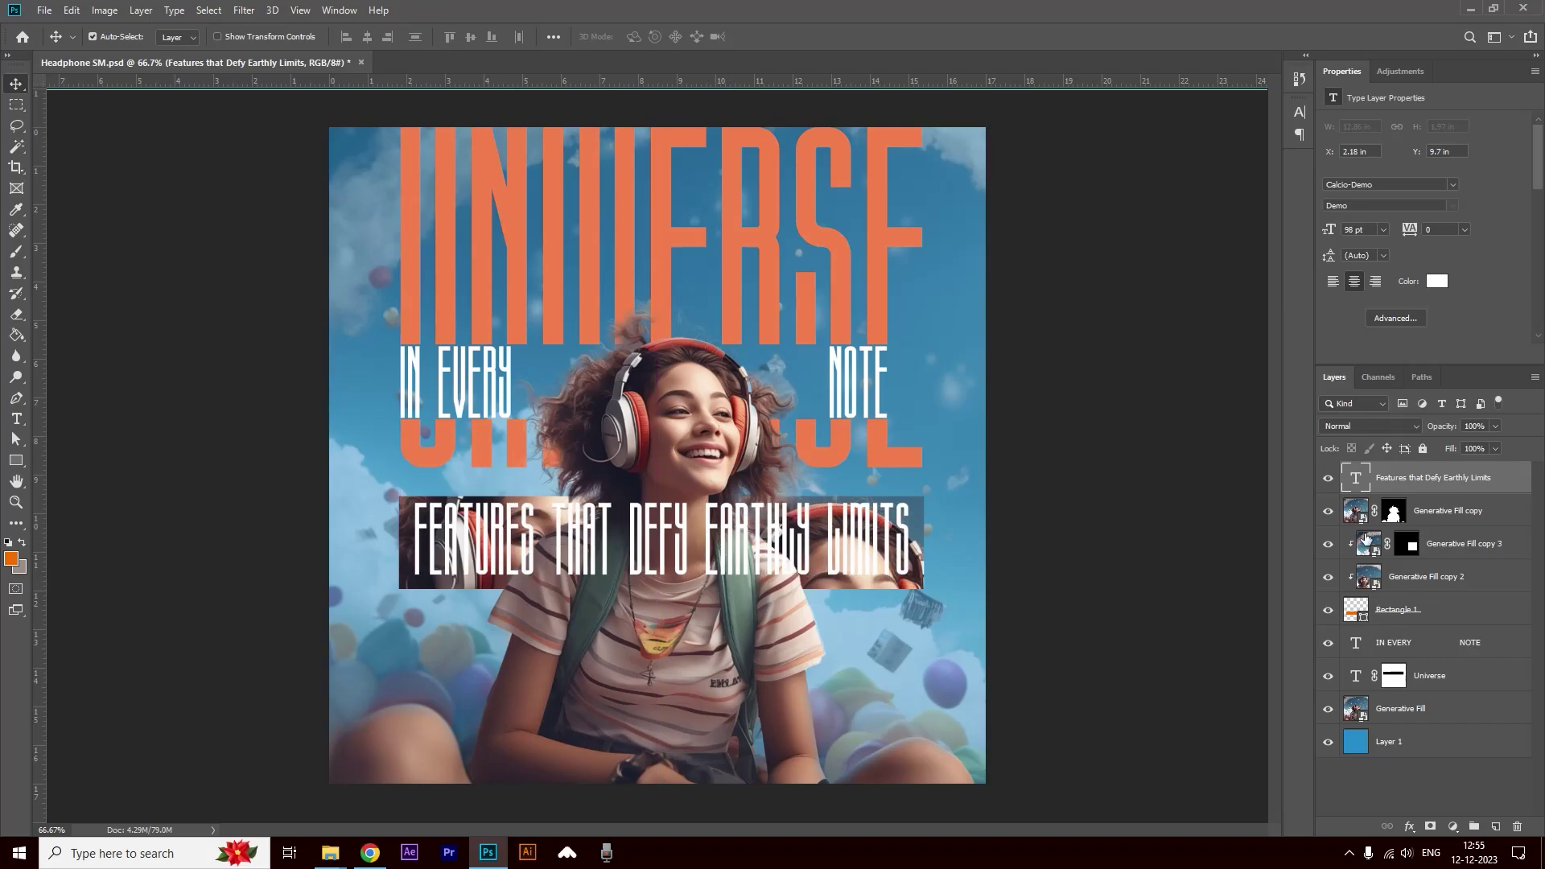
{"action": "double_click", "coordinate": [1360, 486]}
{"action": "left_click", "coordinate": [193, 36]}
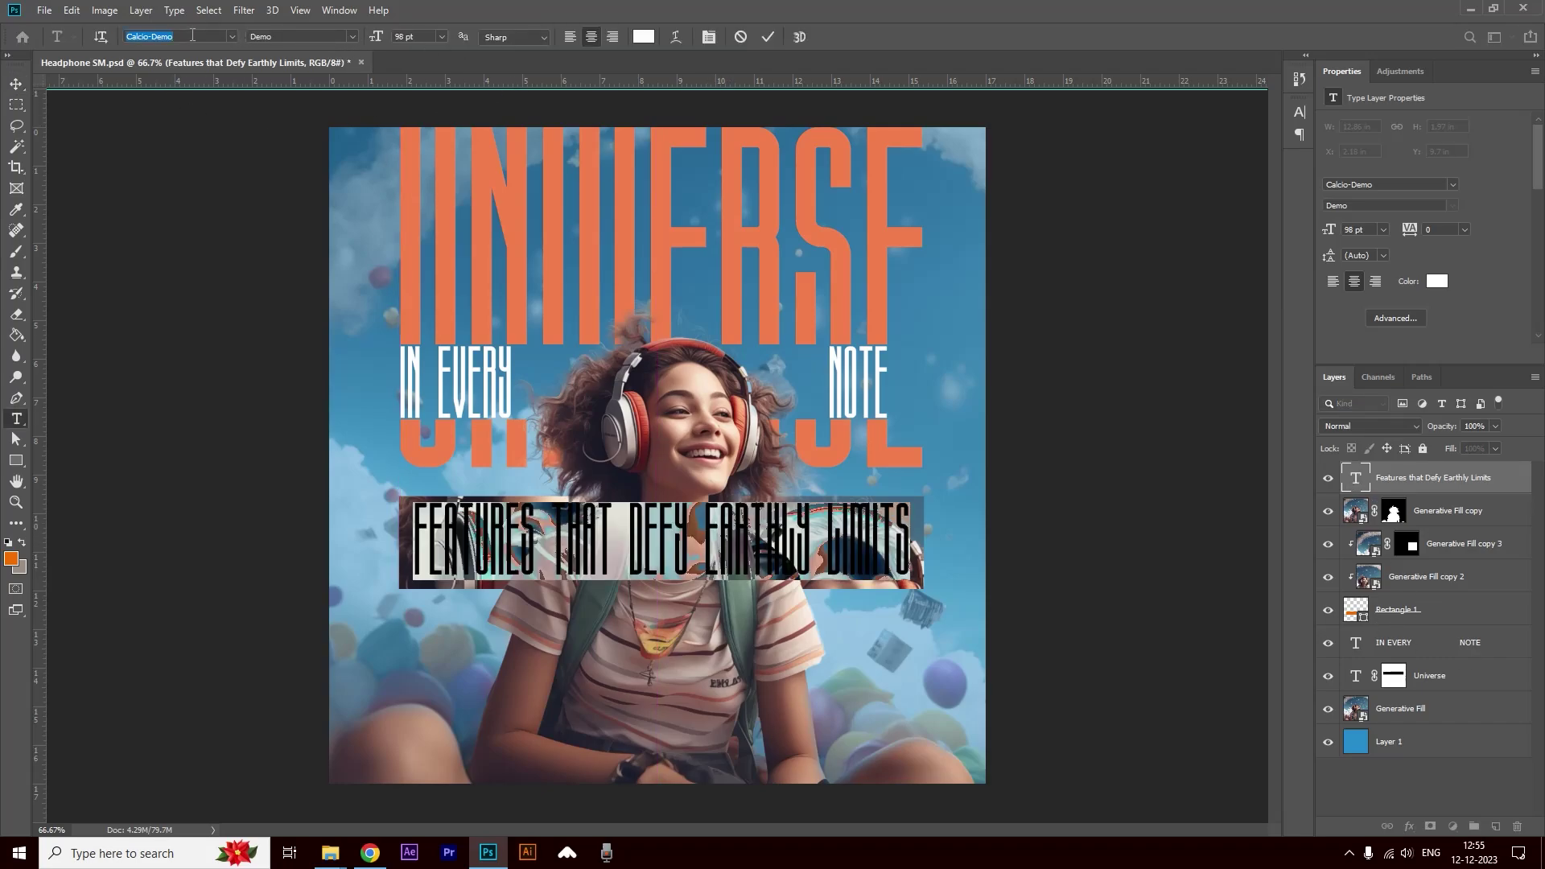
{"action": "left_click", "coordinate": [231, 36]}
{"action": "type", "text": "futu"}
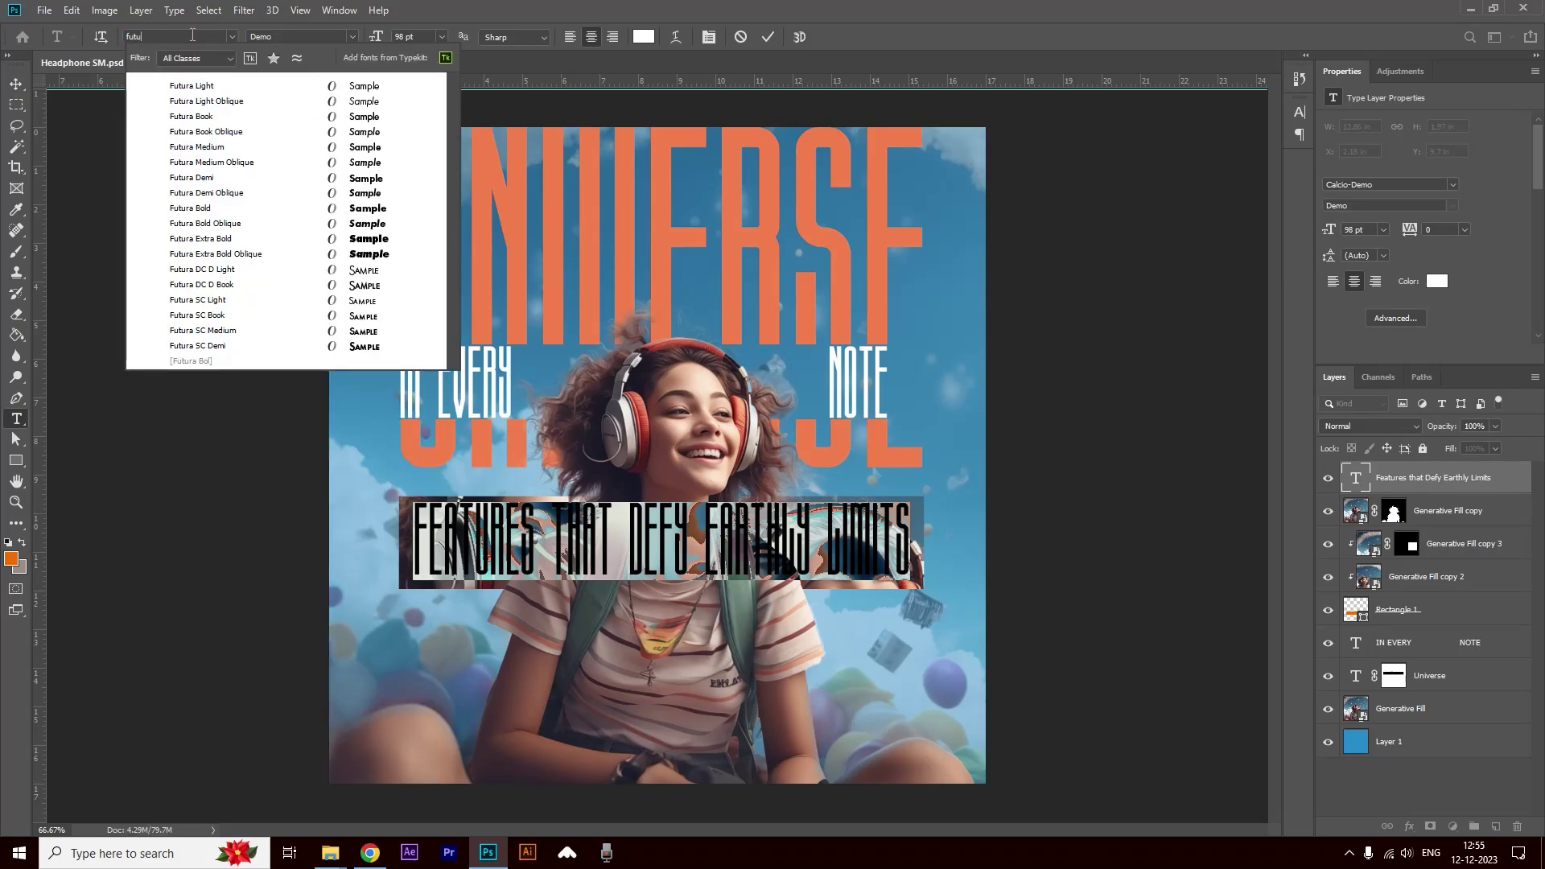
{"action": "left_click", "coordinate": [193, 122]}
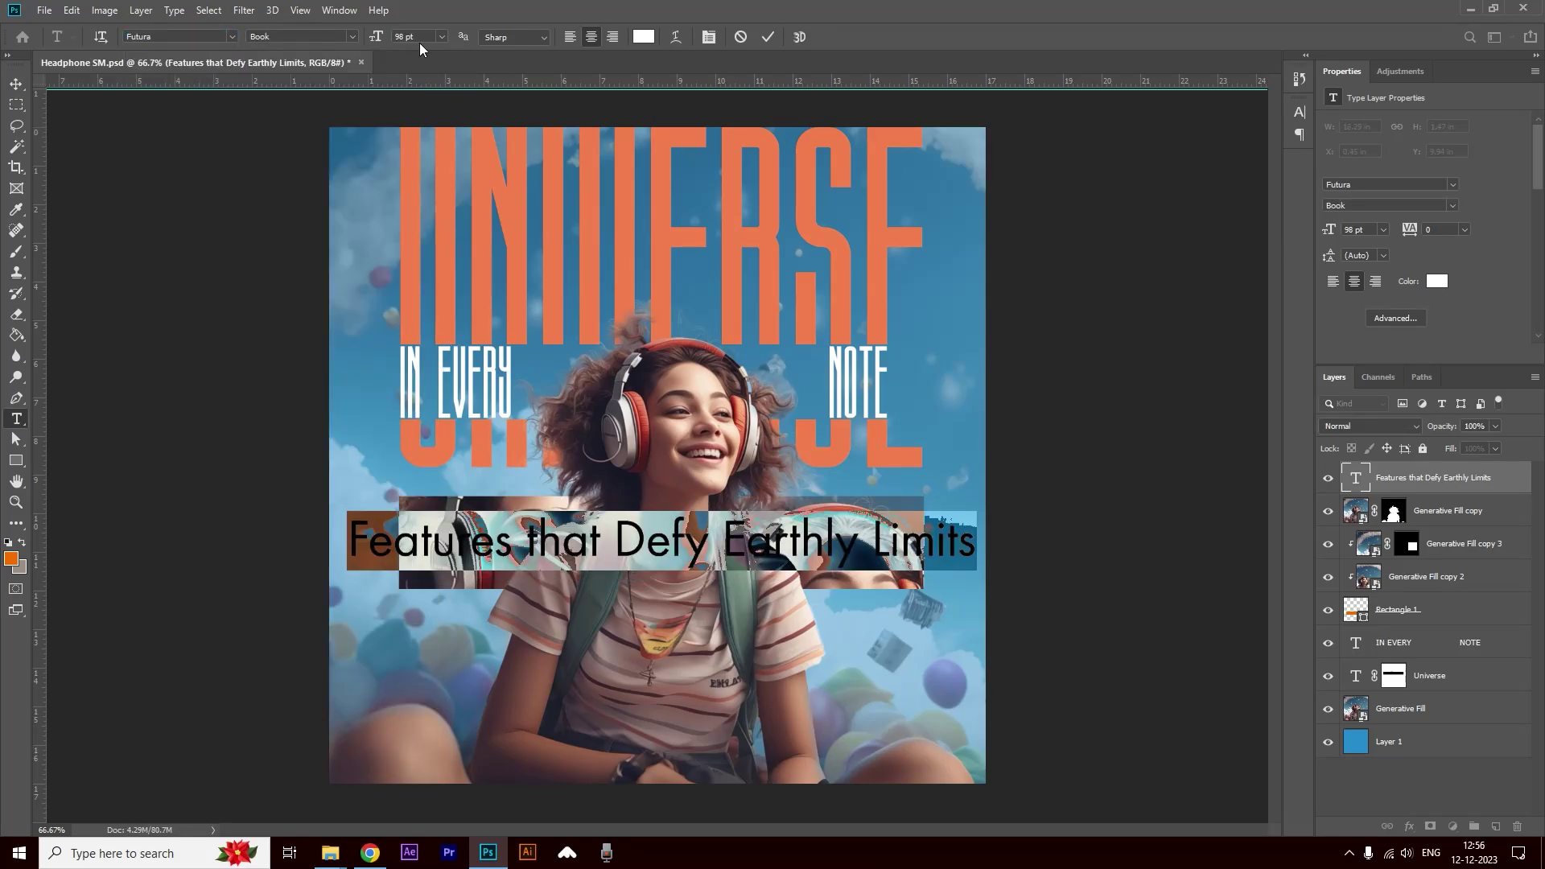
Make the heading All Caps at 29 pt with 440 tracking and nudge it into place.
{"action": "left_click_drag", "start_coordinate": [380, 37], "coordinate": [362, 49]}
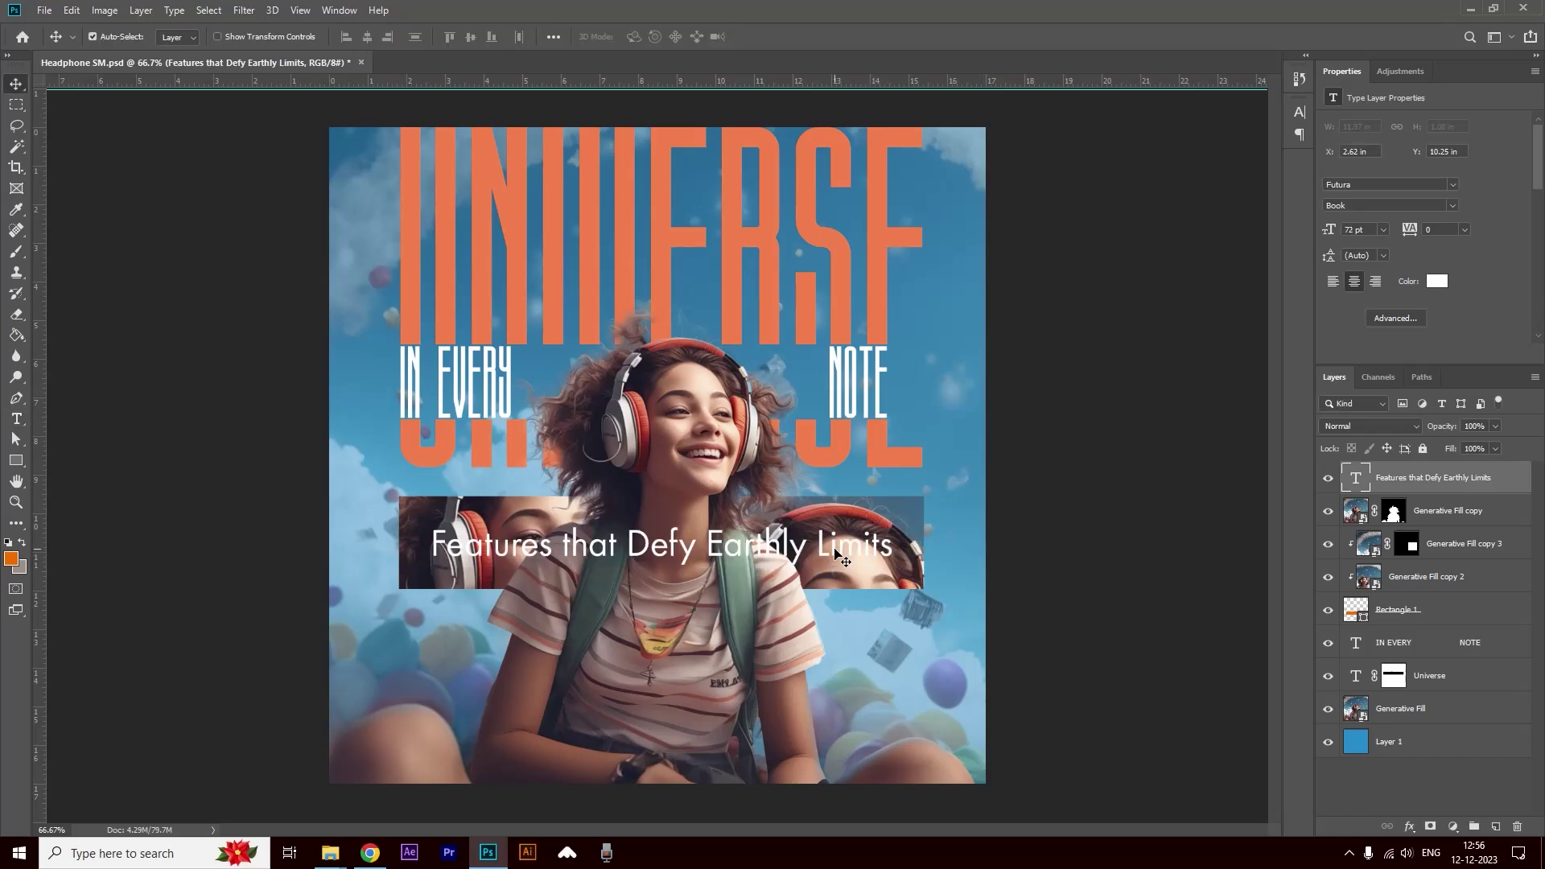
{"action": "left_click_drag", "start_coordinate": [362, 48], "coordinate": [354, 48]}
{"action": "left_click", "coordinate": [708, 37]}
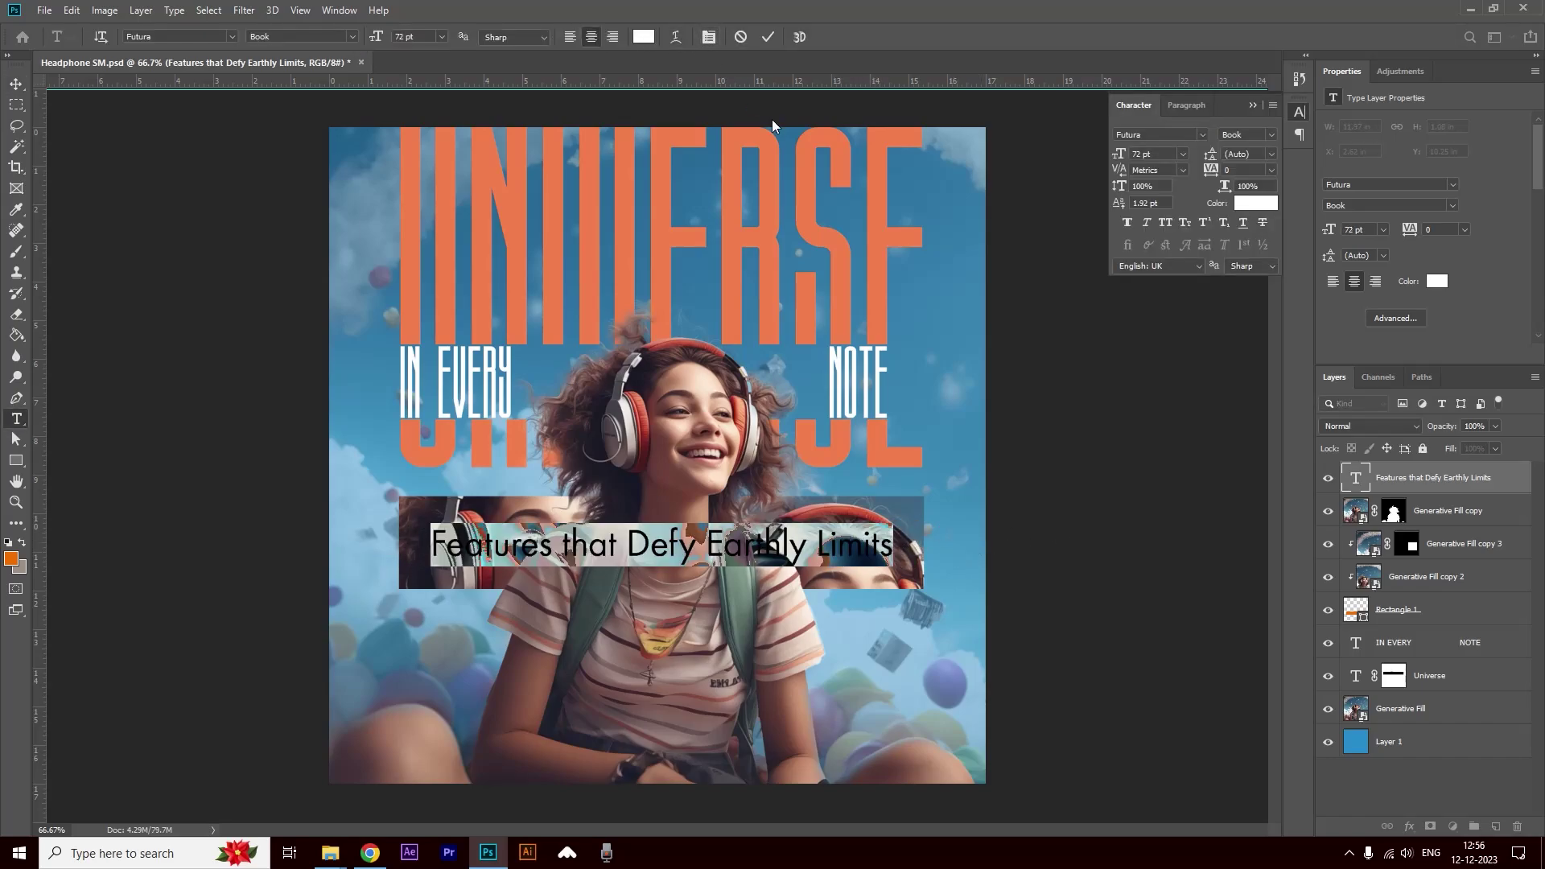
{"action": "left_click", "coordinate": [1165, 222]}
{"action": "left_click_drag", "start_coordinate": [1117, 152], "coordinate": [1092, 161]}
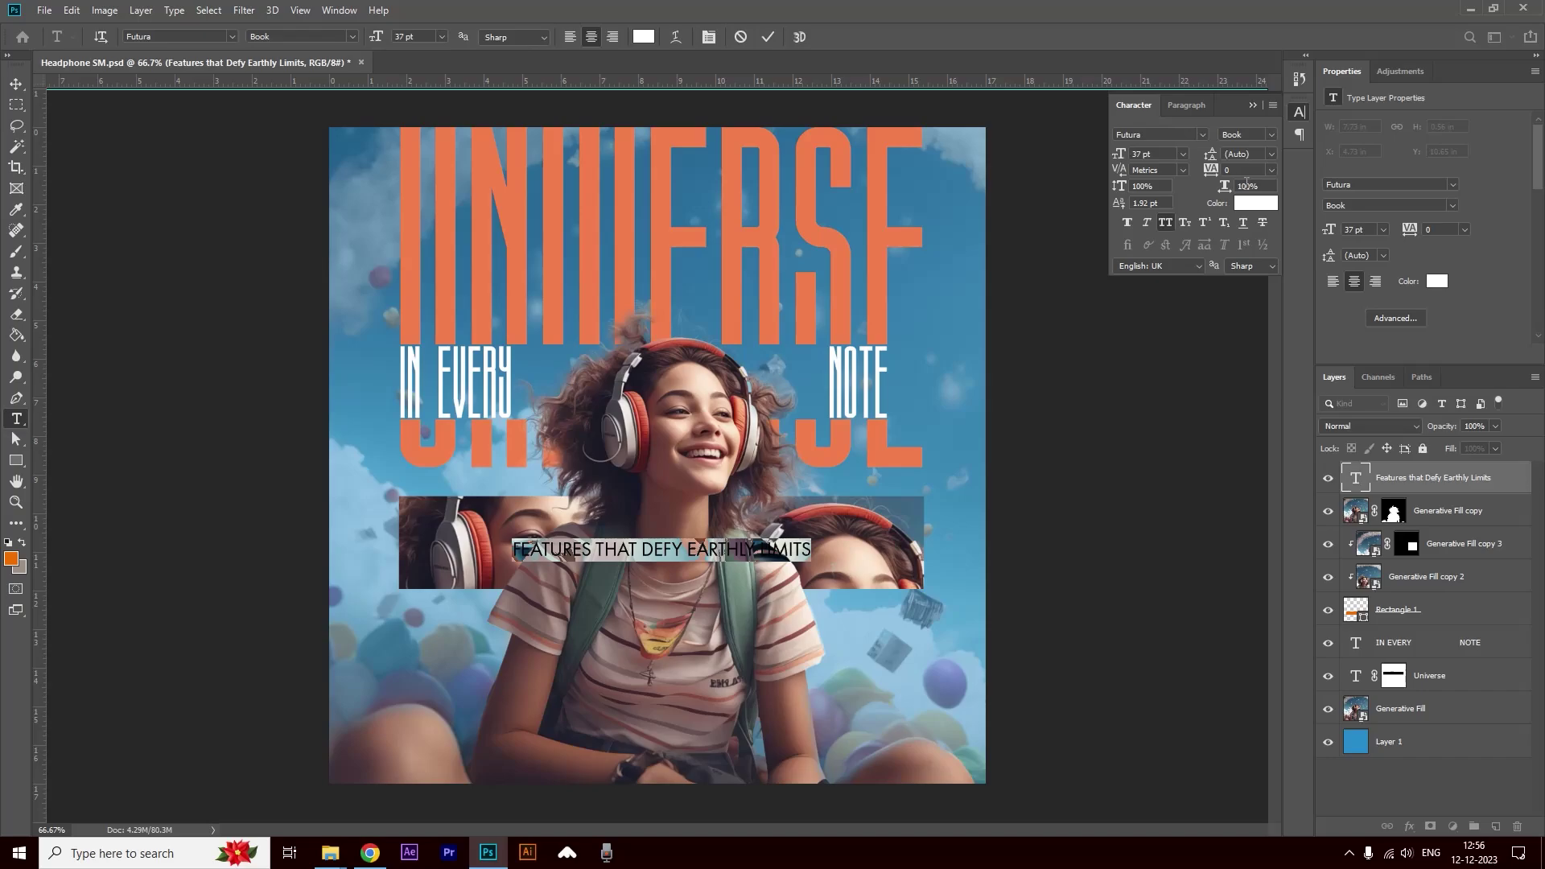
{"action": "left_click_drag", "start_coordinate": [1207, 173], "coordinate": [1230, 169]}
{"action": "left_click_drag", "start_coordinate": [1120, 157], "coordinate": [1113, 158]}
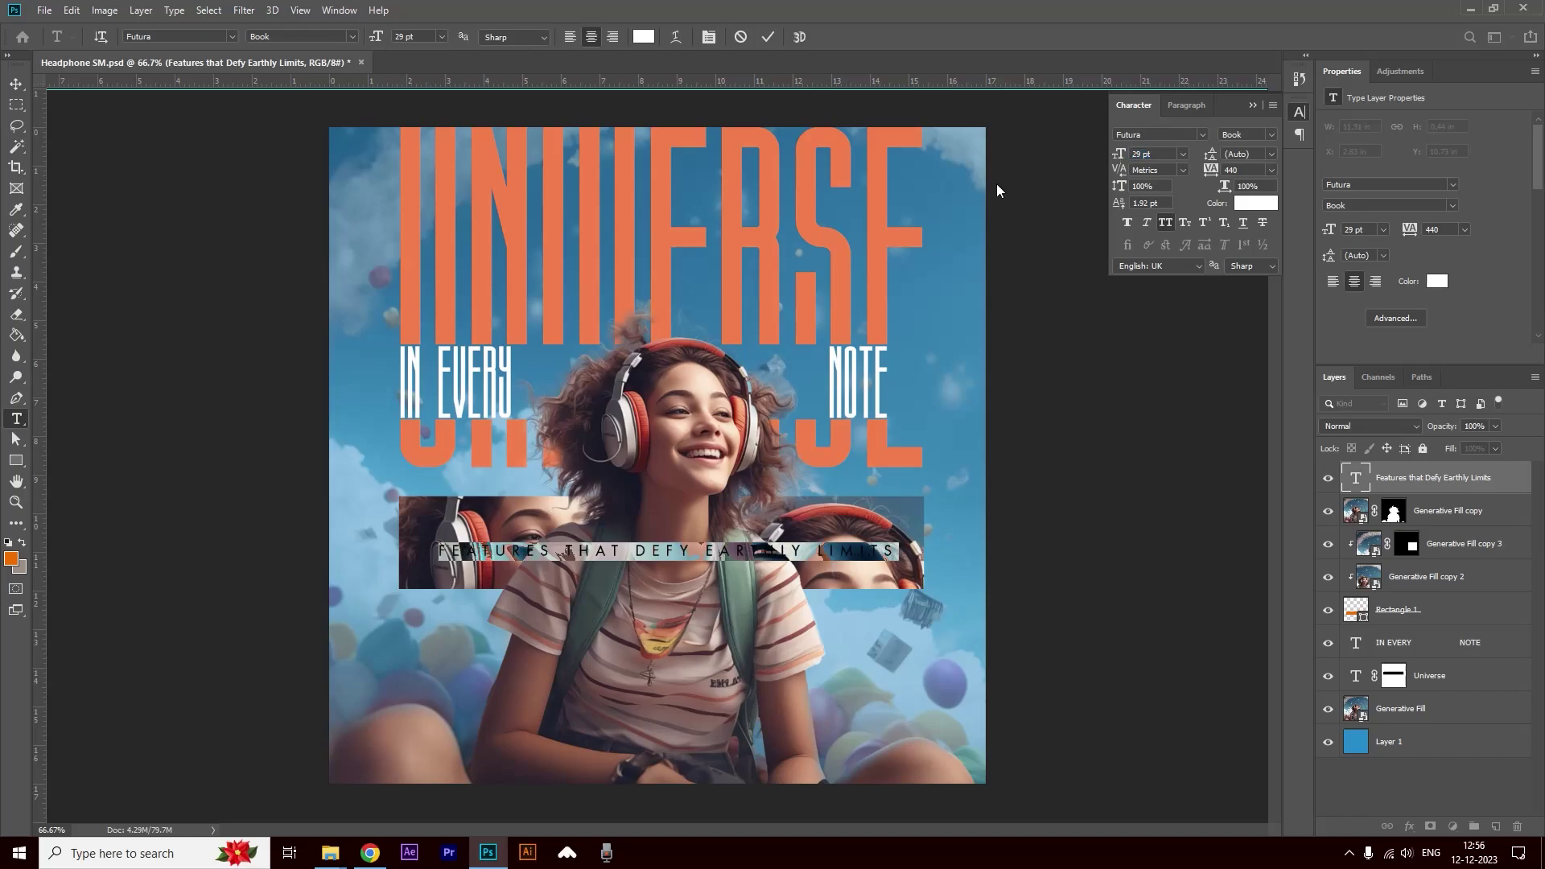
{"action": "left_click", "coordinate": [16, 84]}
{"action": "key", "text": "Up"}
{"action": "key", "text": "Up"}
{"action": "key", "text": "Up"}
{"action": "key", "text": "Up"}
{"action": "key", "text": "Up"}
{"action": "key", "text": "Up"}
{"action": "key", "text": "Up"}
{"action": "key", "text": "Up"}
{"action": "key", "text": "Up"}
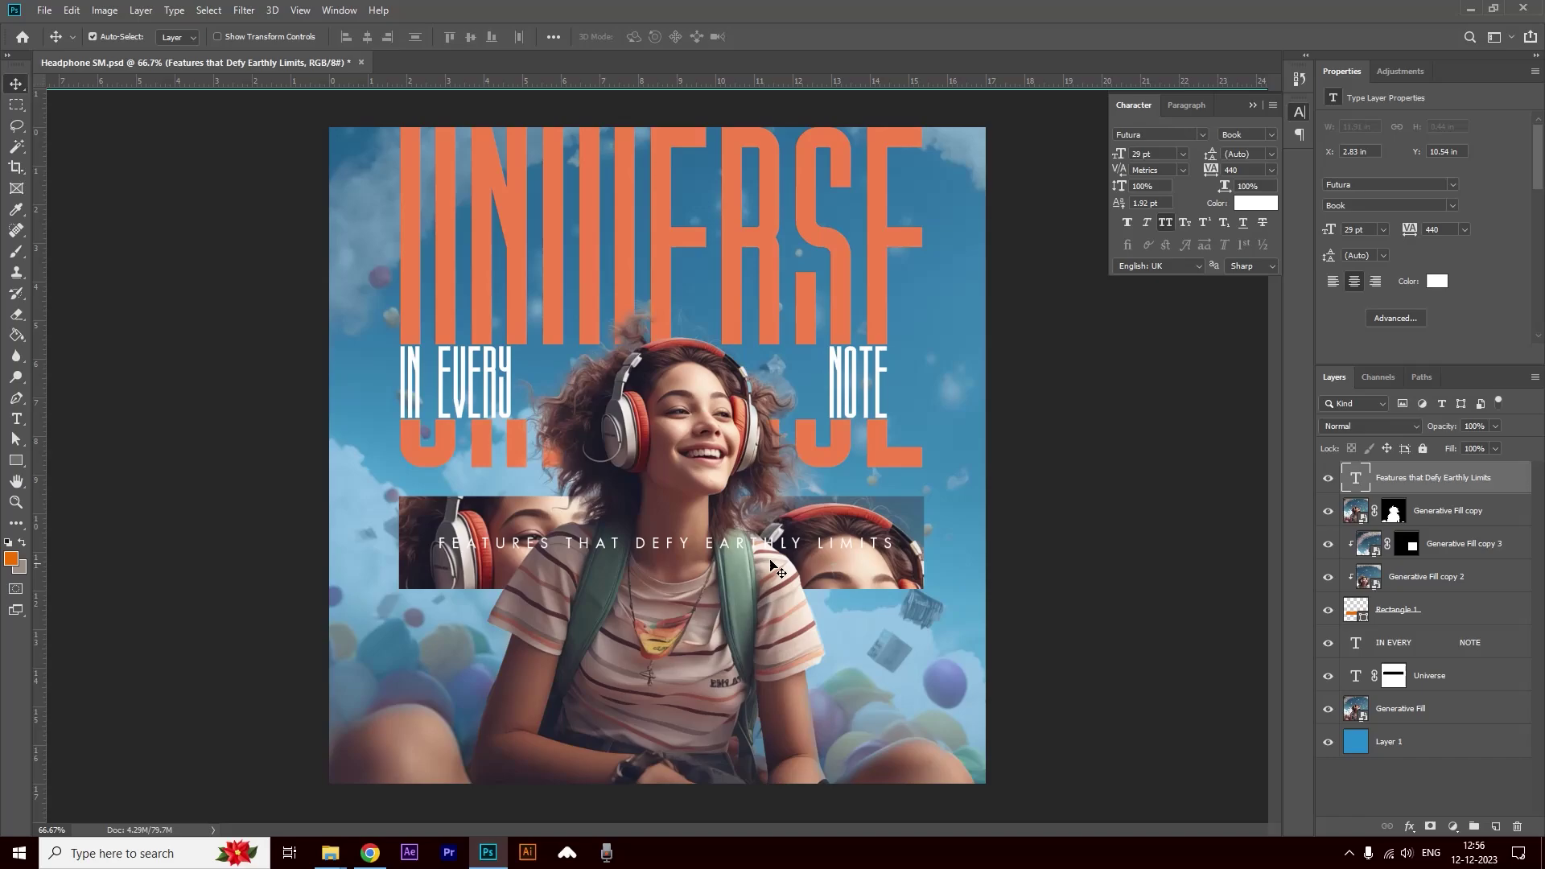
{"action": "left_click", "coordinate": [1444, 519]}
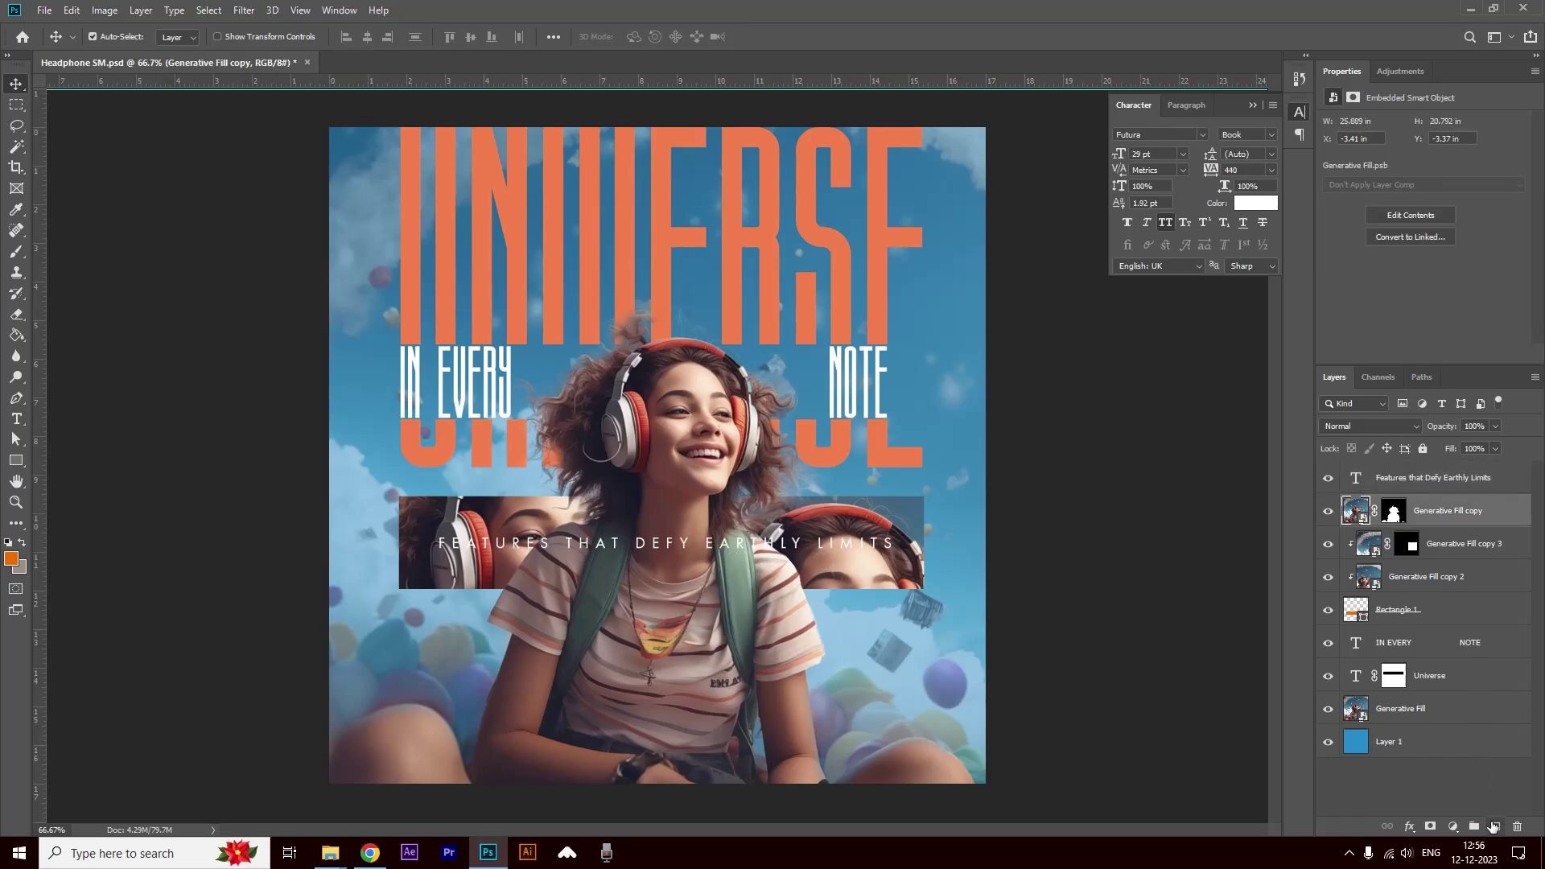
Shade the banner grey with a soft brush on a new Multiply layer, then duplicate the heading downward.
{"action": "left_click", "coordinate": [1493, 826]}
{"action": "left_click", "coordinate": [17, 544]}
{"action": "left_click", "coordinate": [16, 251]}
{"action": "mouse_move", "coordinate": [455, 542]}
{"action": "left_mouse_down"}
{"action": "mouse_move", "coordinate": [489, 559]}
{"action": "mouse_move", "coordinate": [850, 570]}
{"action": "left_mouse_up"}
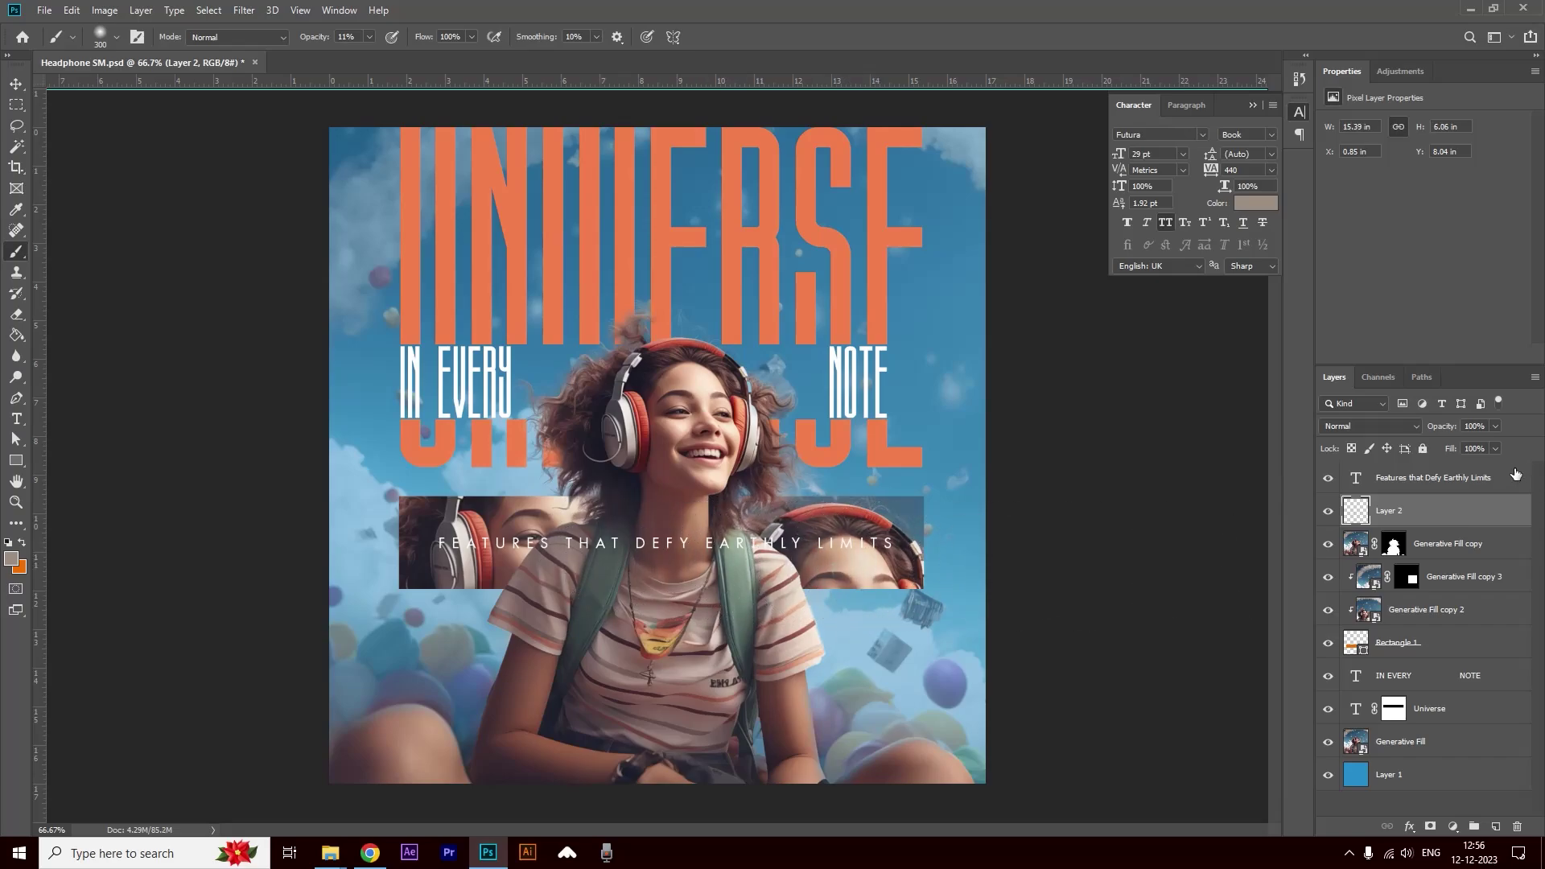
{"action": "left_click", "coordinate": [1368, 425]}
{"action": "left_click", "coordinate": [1343, 488]}
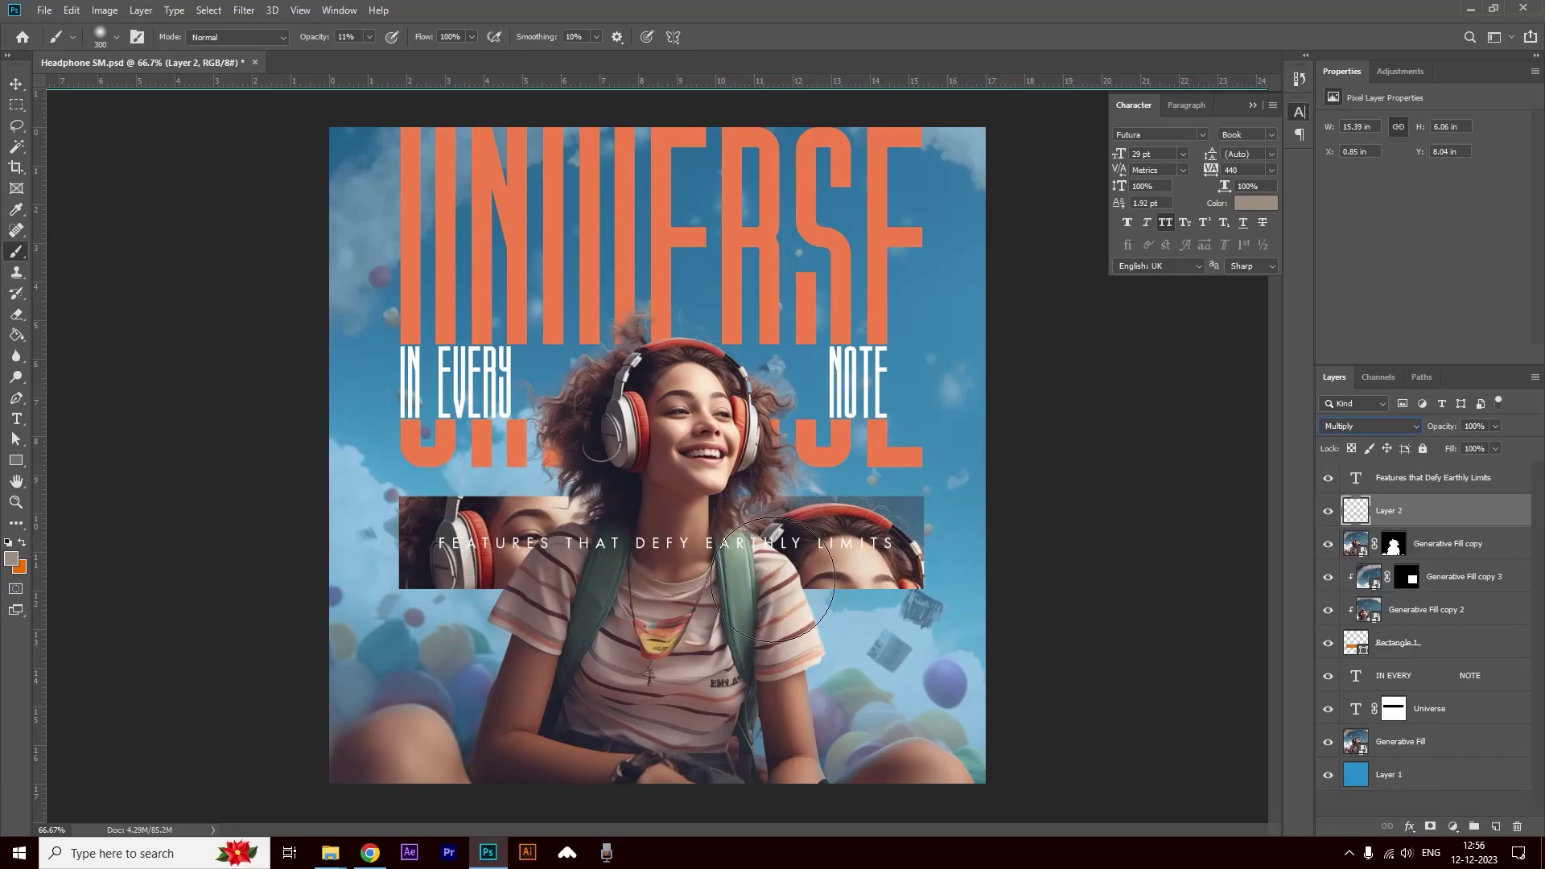
{"action": "left_click_drag", "start_coordinate": [435, 540], "coordinate": [457, 542]}
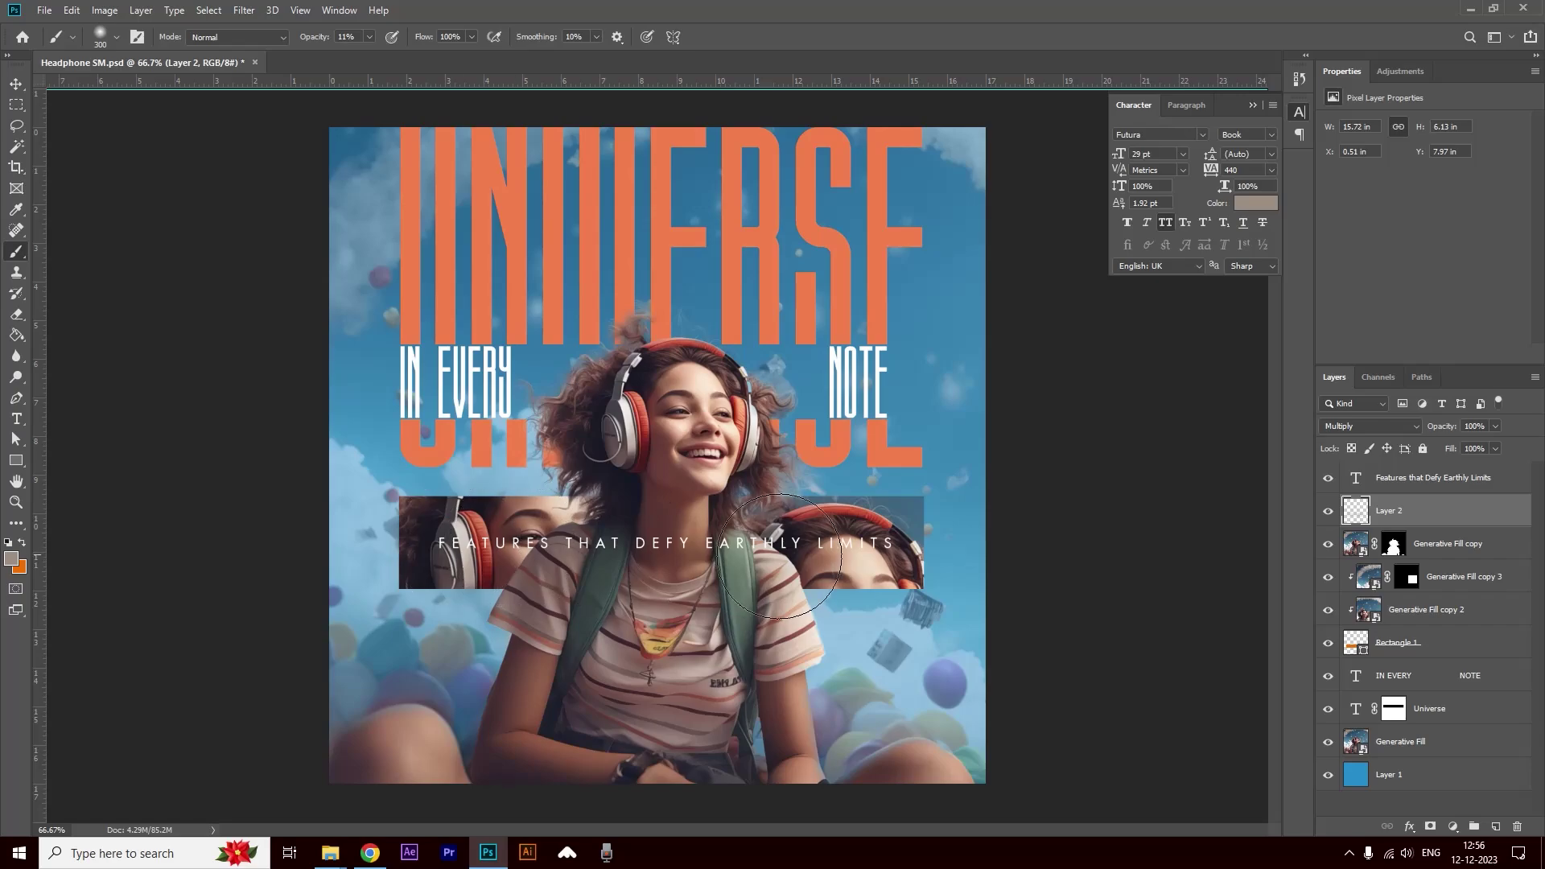
{"action": "left_click_drag", "start_coordinate": [826, 545], "coordinate": [610, 556]}
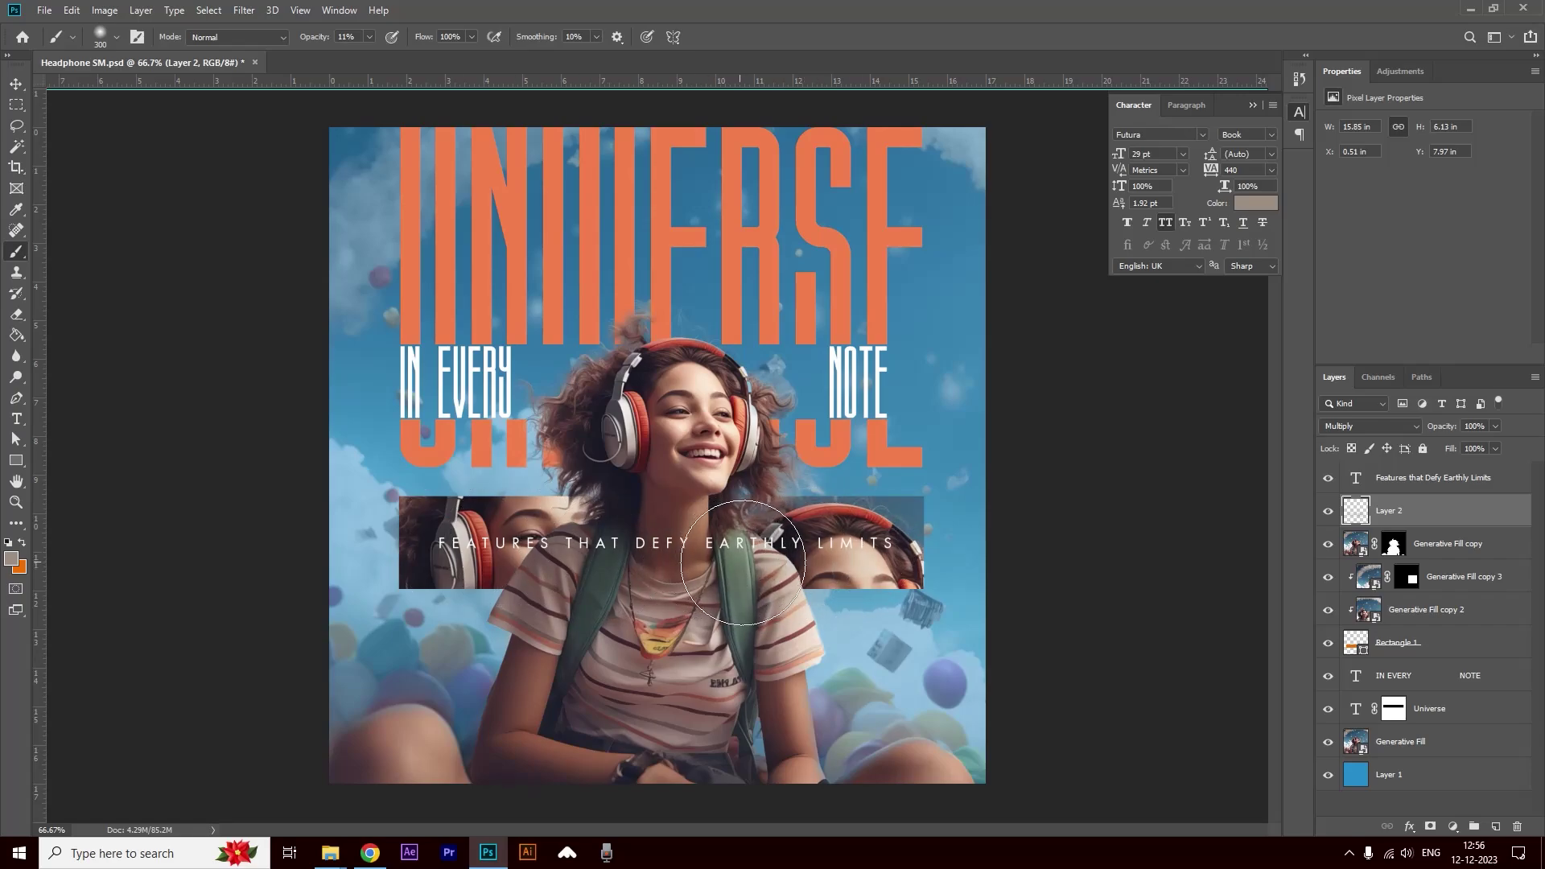
{"action": "key", "text": "v"}
{"action": "left_click_drag", "start_coordinate": [764, 546], "coordinate": [749, 600]}
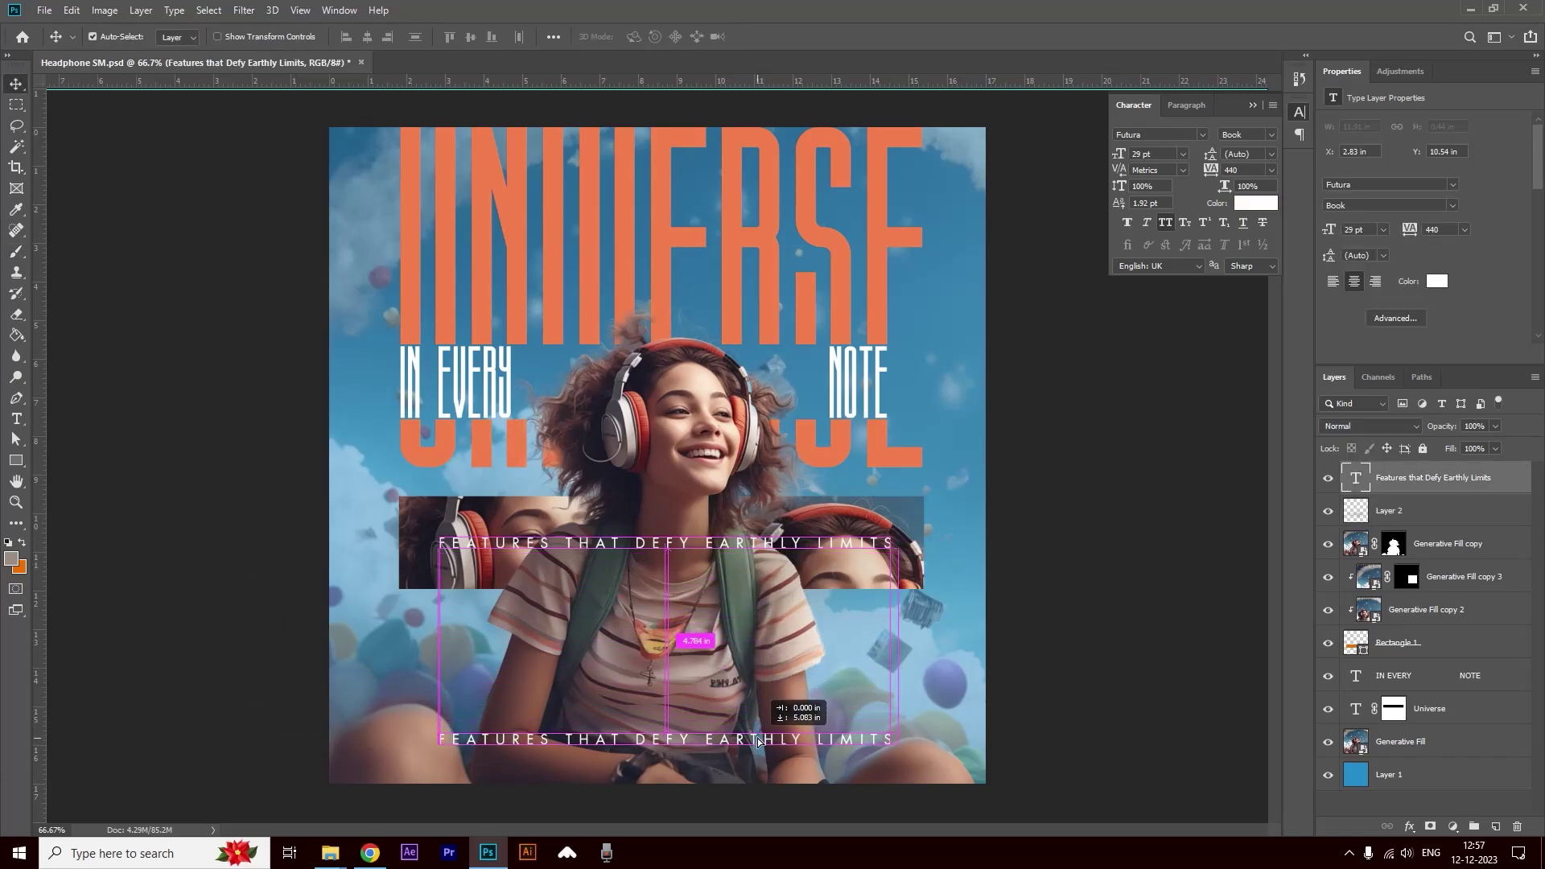
Move the heading copy near the bottom and change it to 'Stellar Sound Quality' at 13 pt.
{"action": "left_click_drag", "start_coordinate": [750, 600], "coordinate": [751, 757]}
{"action": "key", "text": "t"}
{"action": "left_click", "coordinate": [680, 730]}
{"action": "key", "text": "ctrl+a"}
{"action": "key", "text": "ctrl+v"}
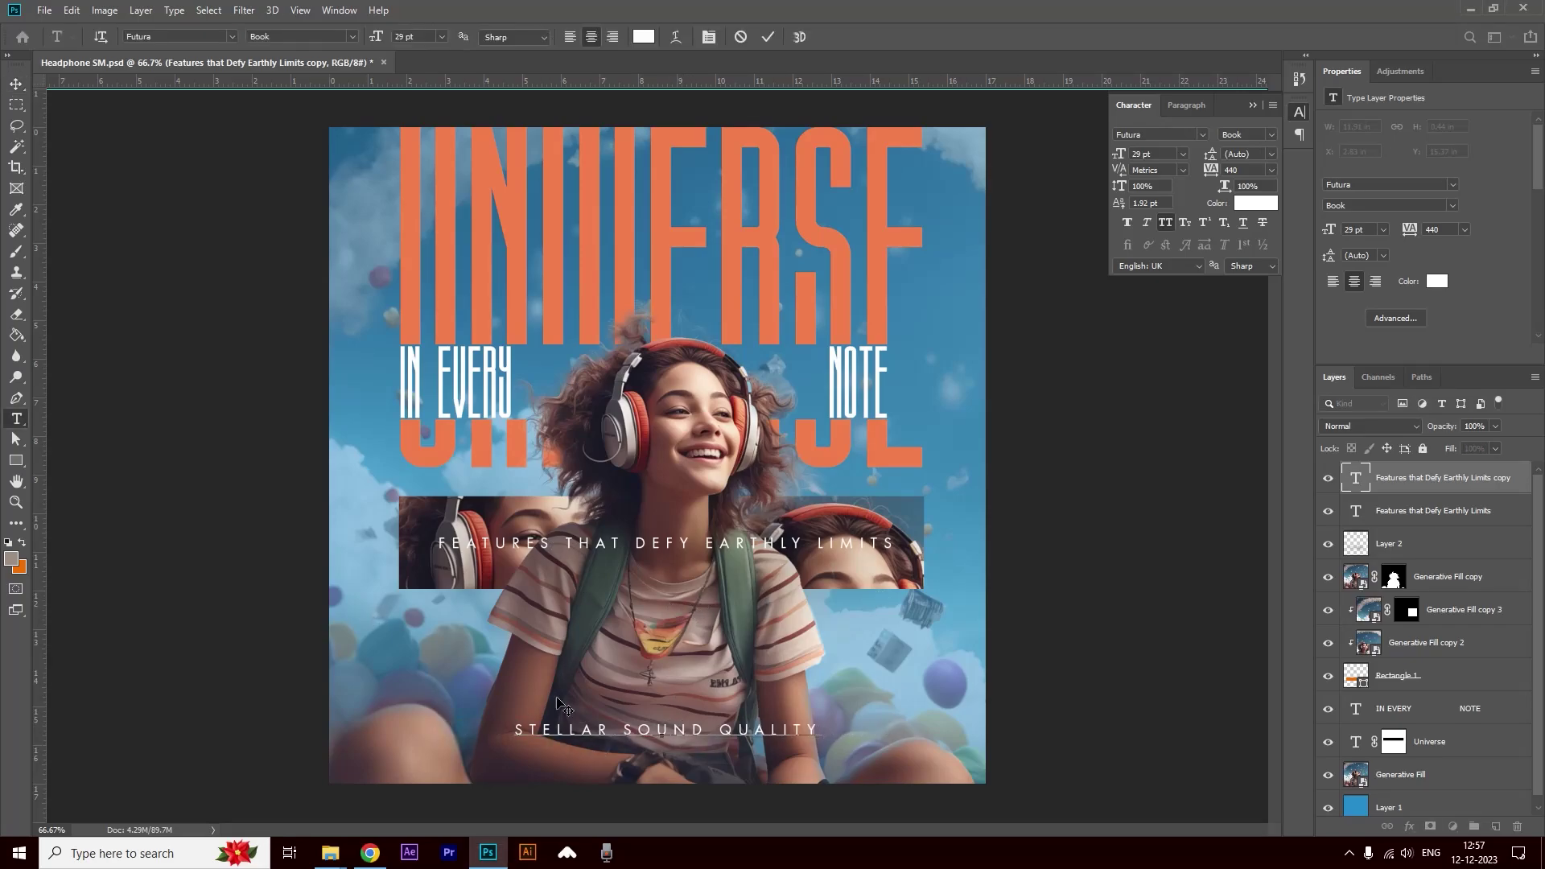
{"action": "left_click_drag", "start_coordinate": [1118, 153], "coordinate": [1, 51]}
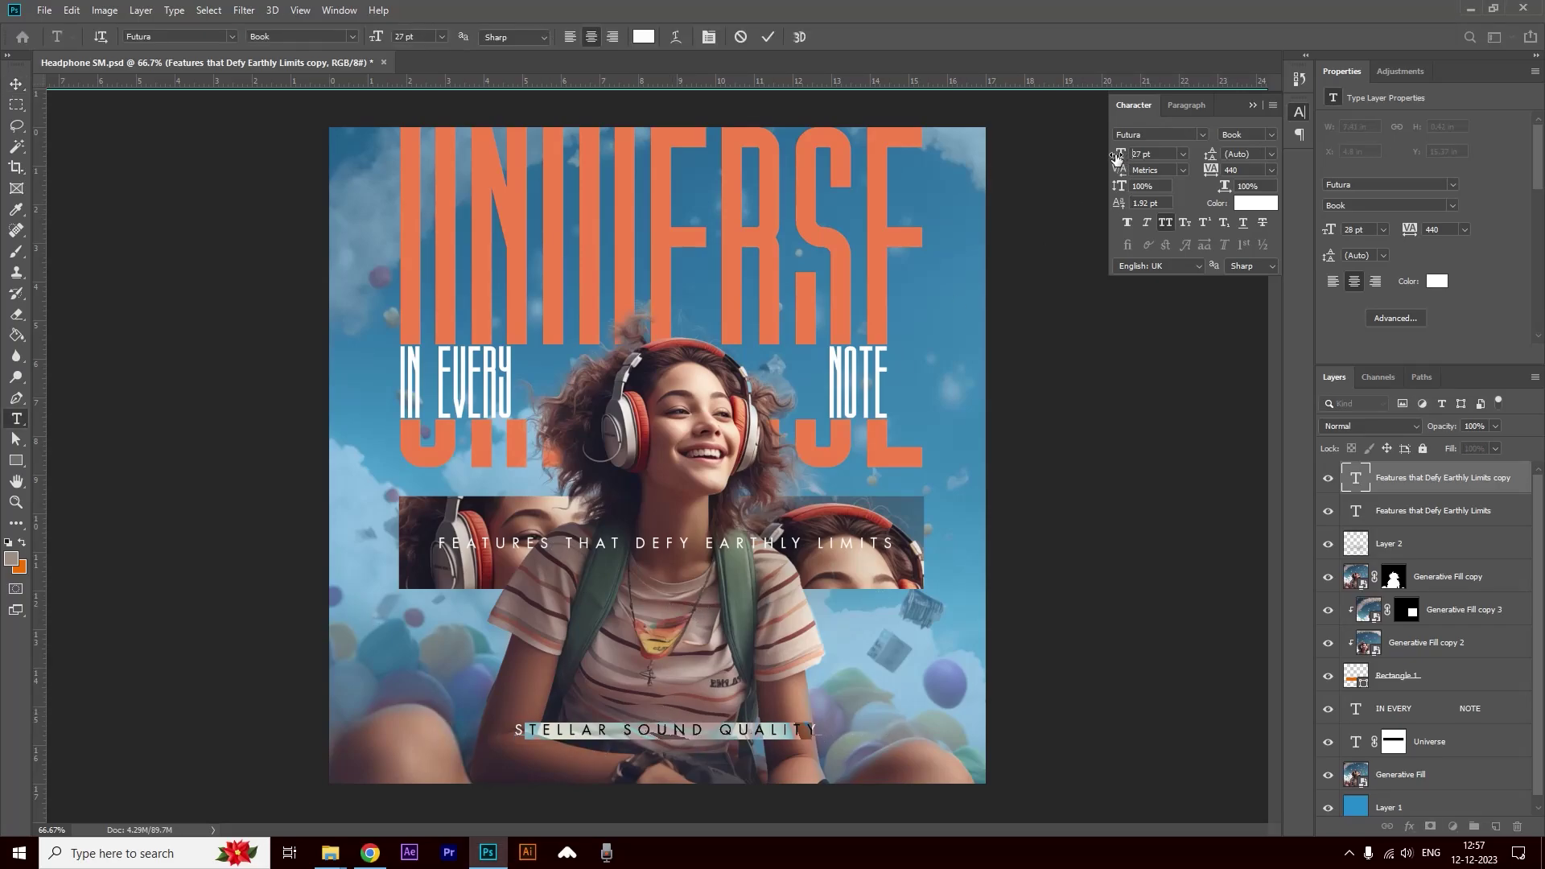
{"action": "left_click", "coordinate": [16, 83]}
{"action": "mouse_move", "coordinate": [657, 734]}
{"action": "left_mouse_down"}
{"action": "mouse_move", "coordinate": [519, 718]}
{"action": "mouse_move", "coordinate": [668, 719]}
{"action": "left_mouse_up"}
Make a duplicate line read 'Zero-Gravity Comfort' and place a third line centred beneath.
{"action": "double_click", "coordinate": [666, 717]}
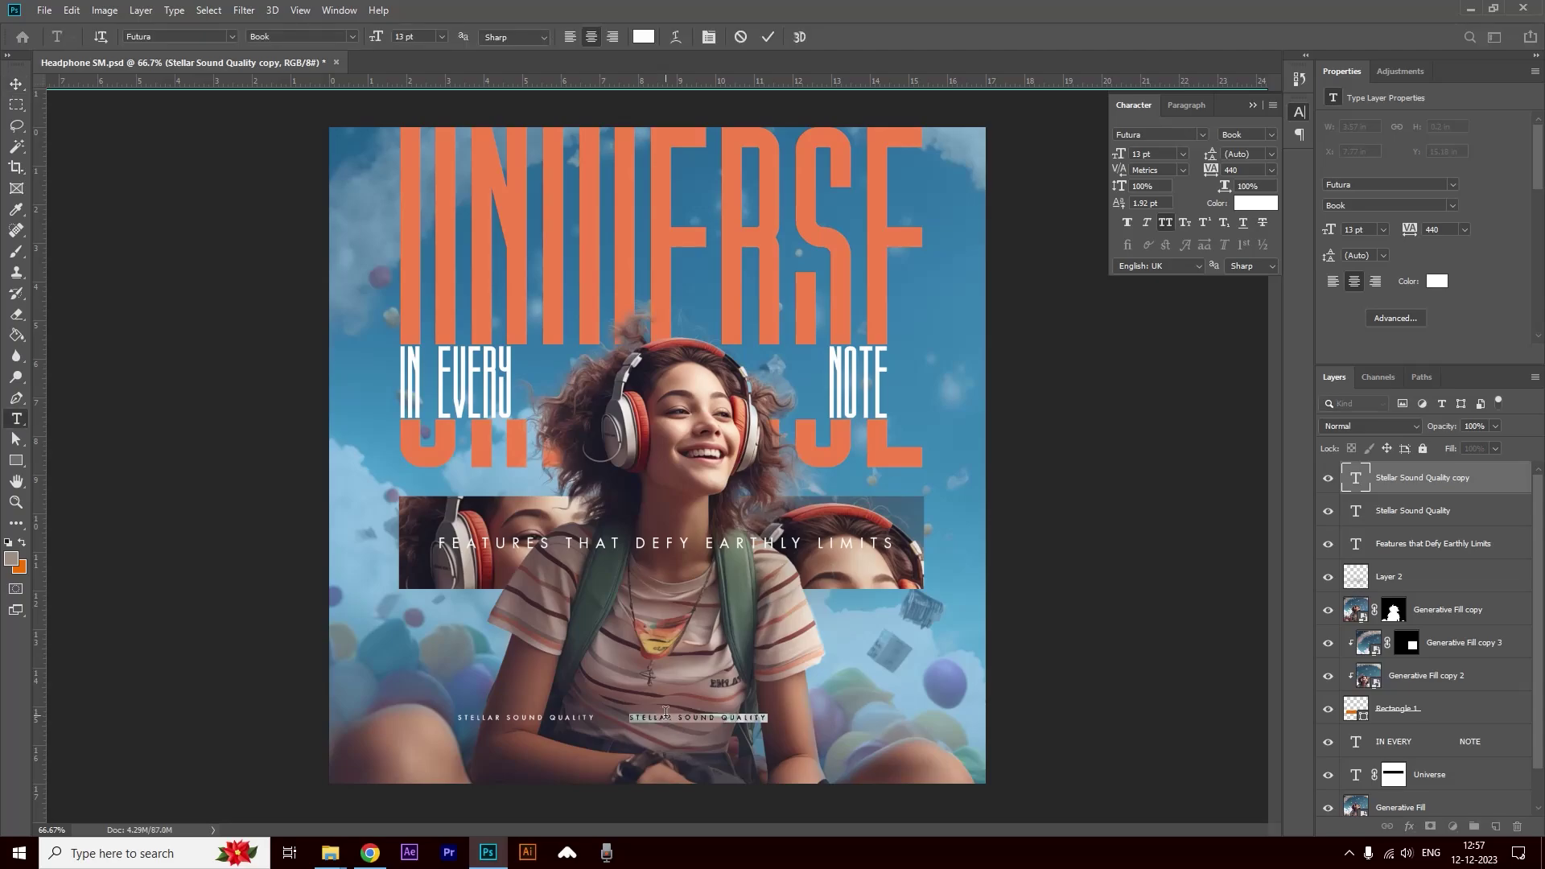
{"action": "type", "text": "ZERO GRAVITY COMFORT"}
{"action": "left_click", "coordinate": [16, 84]}
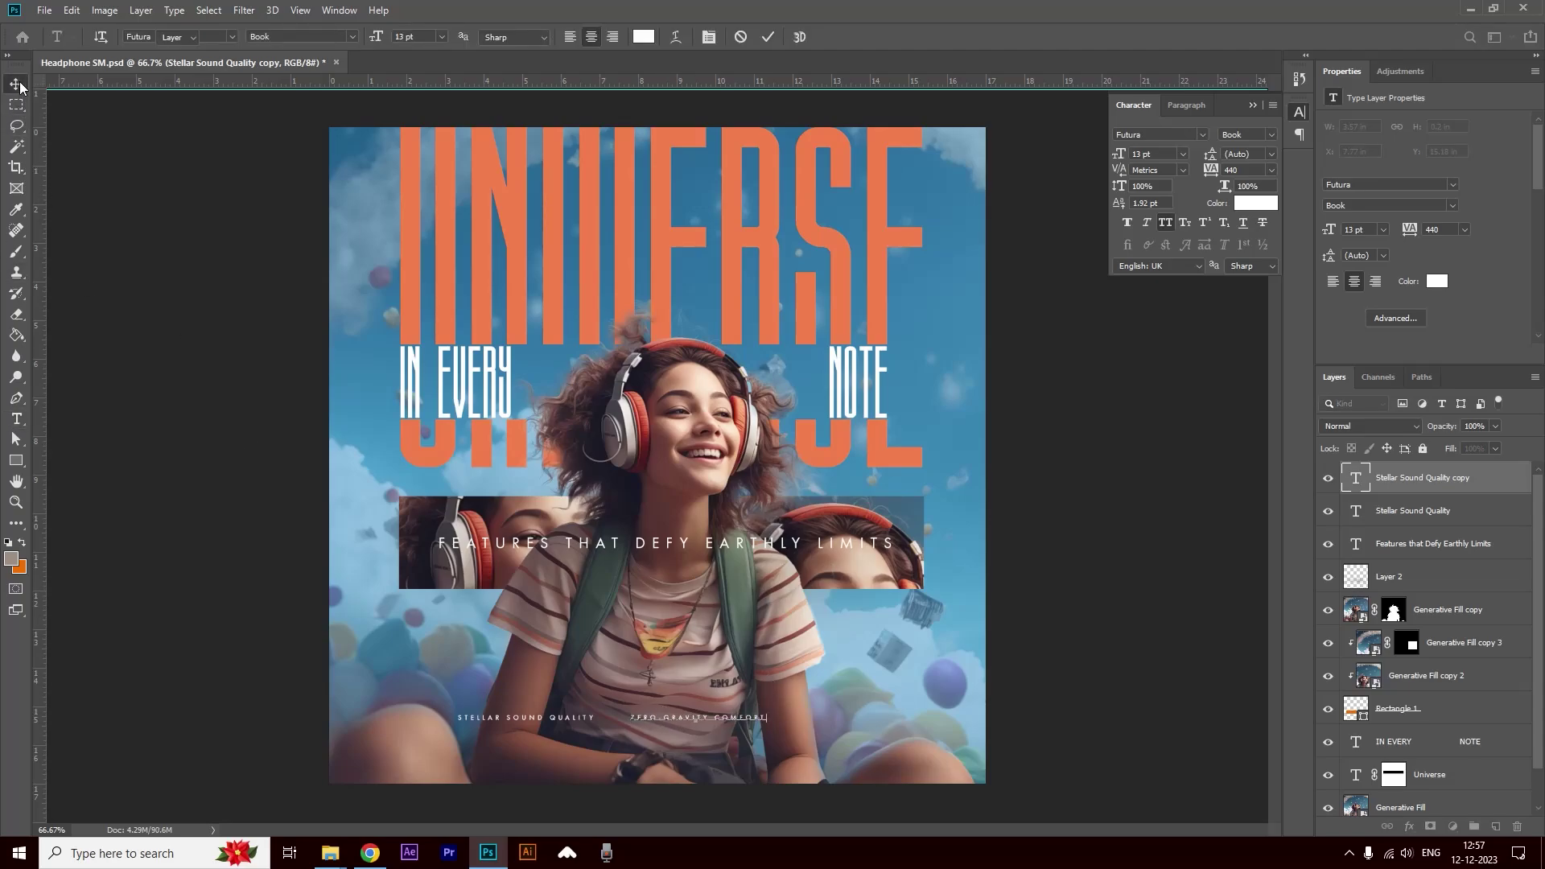
{"action": "mouse_move", "coordinate": [722, 717]}
{"action": "left_mouse_down"}
{"action": "mouse_move", "coordinate": [670, 766]}
{"action": "mouse_move", "coordinate": [634, 741]}
{"action": "left_mouse_up"}
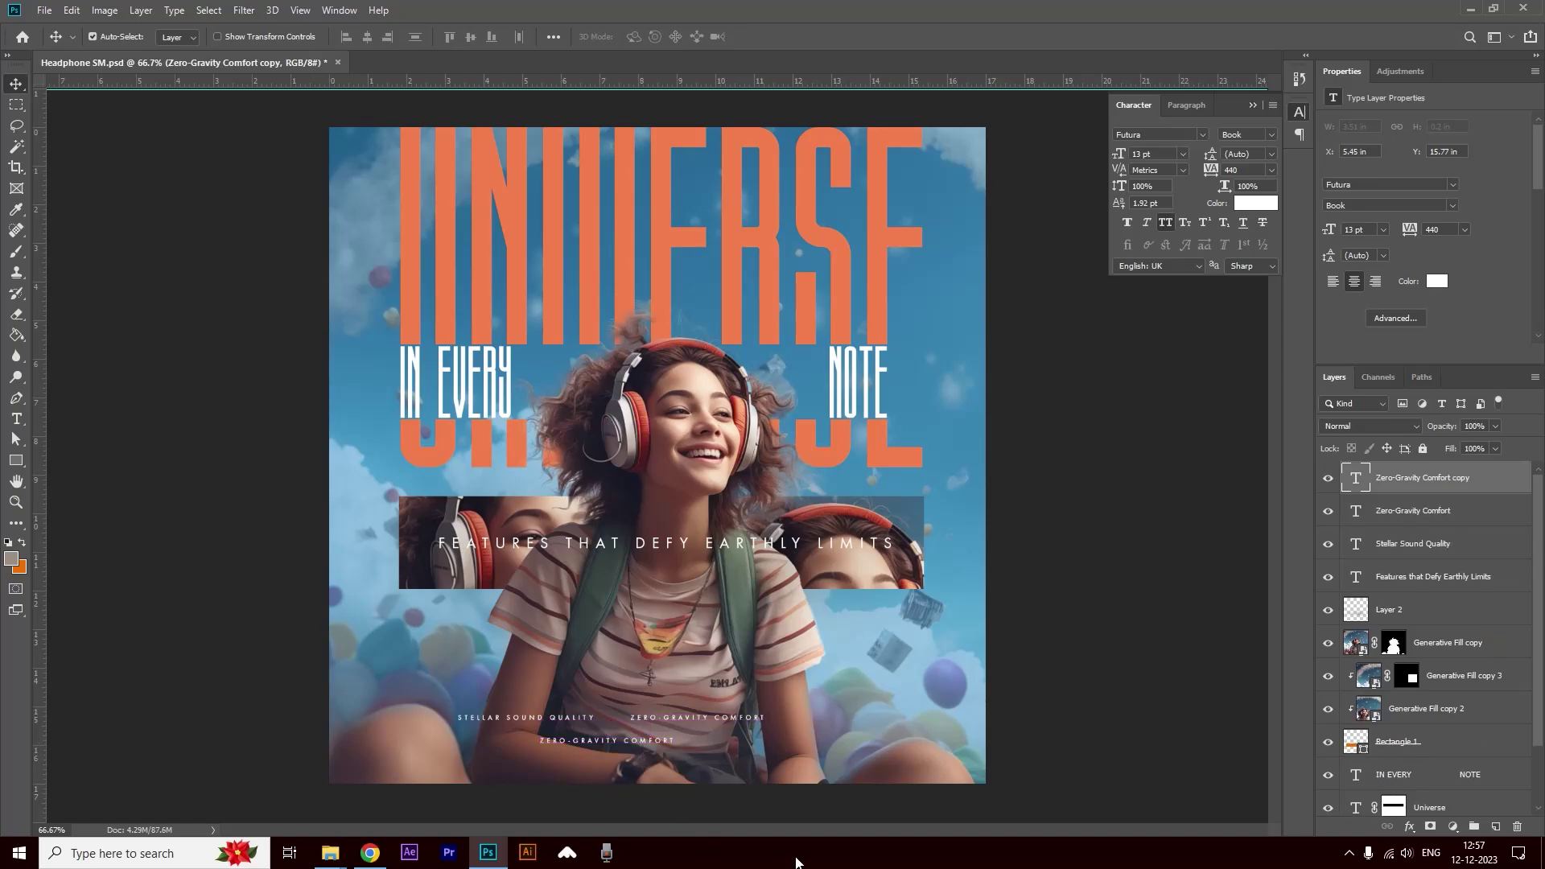
Enlarge the three feature lines together by about a third, nudge them right and up, and save.
{"action": "left_click", "coordinate": [659, 717], "text": "shift"}
{"action": "left_click", "coordinate": [592, 717], "text": "shift"}
{"action": "key", "text": "ctrl+t"}
{"action": "left_click_drag", "start_coordinate": [775, 746], "coordinate": [861, 762]}
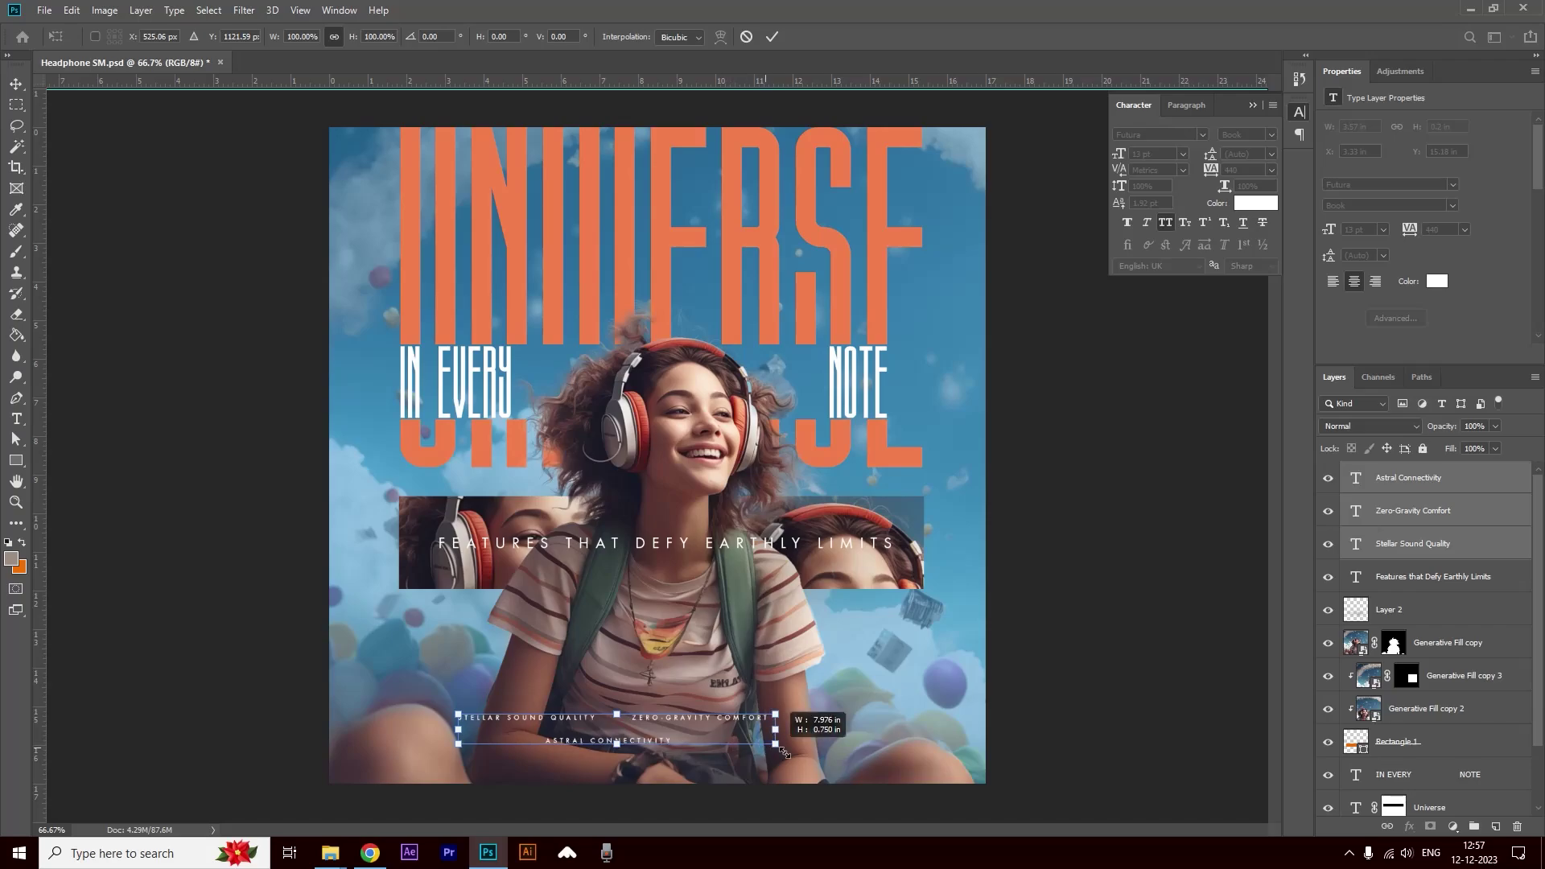
{"action": "key", "text": "Return"}
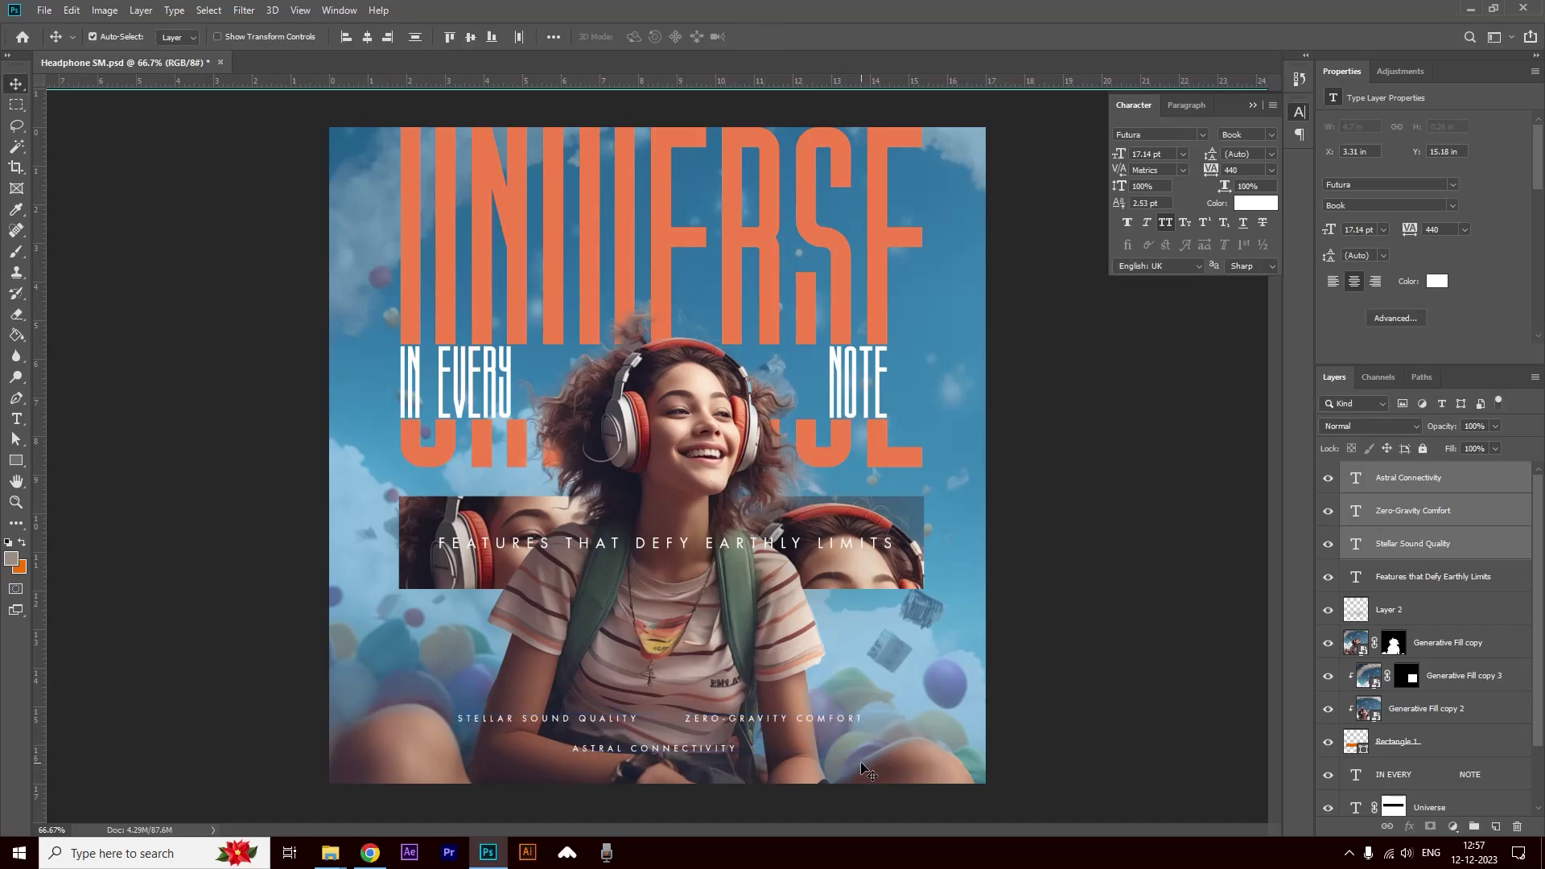
{"action": "key", "text": "Right"}
{"action": "key", "text": "Right"}
{"action": "key", "text": "Right"}
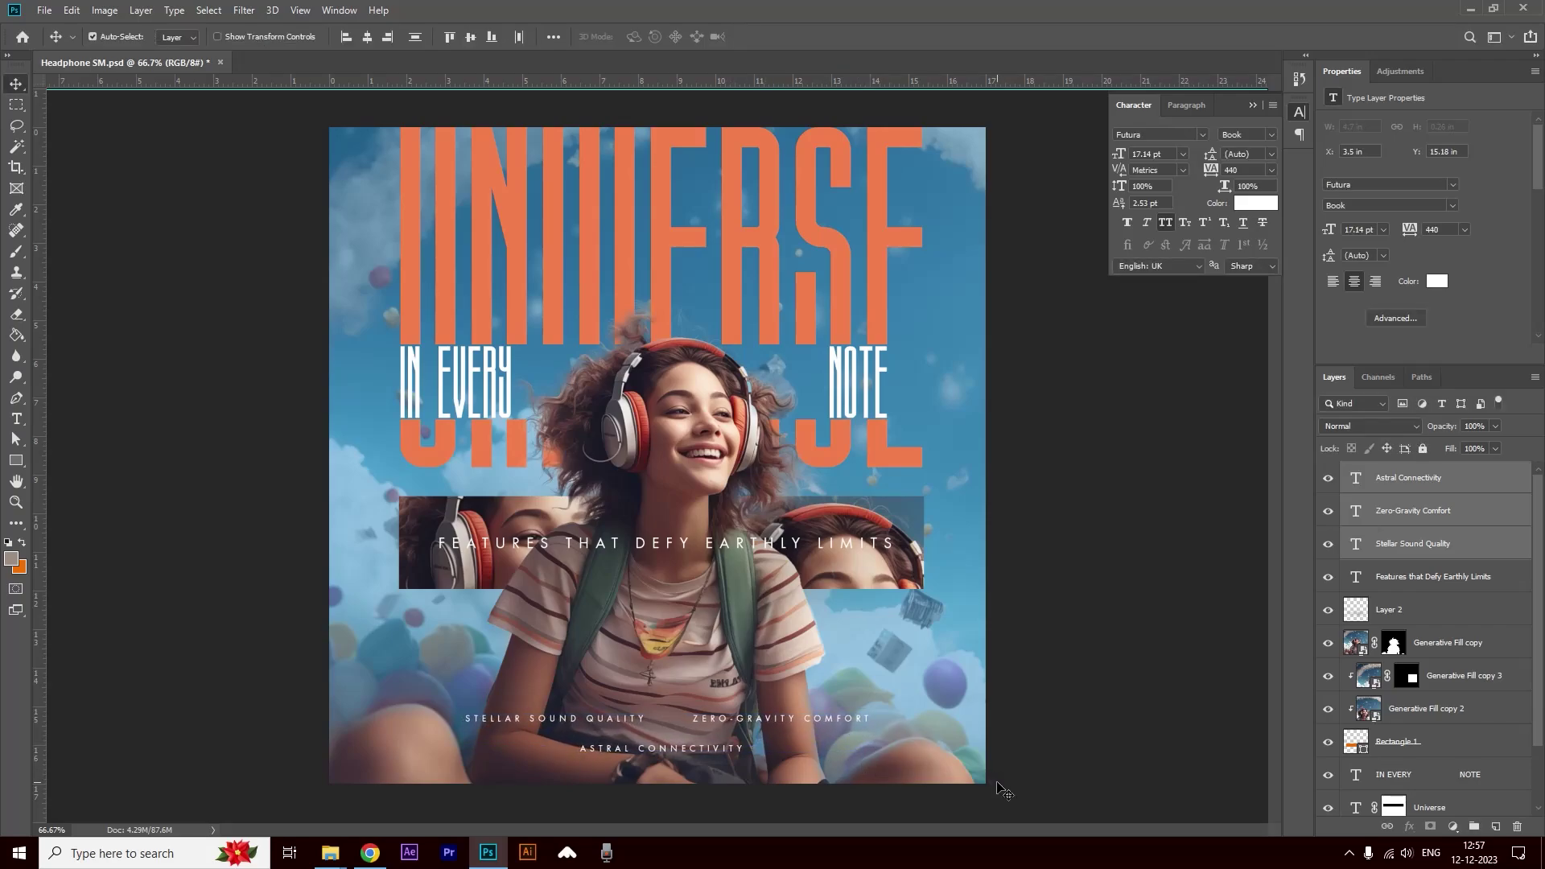
{"action": "key", "text": "Right"}
{"action": "key", "text": "Right"}
{"action": "key", "text": "Right"}
{"action": "key", "text": "Up"}
{"action": "key", "text": "Up"}
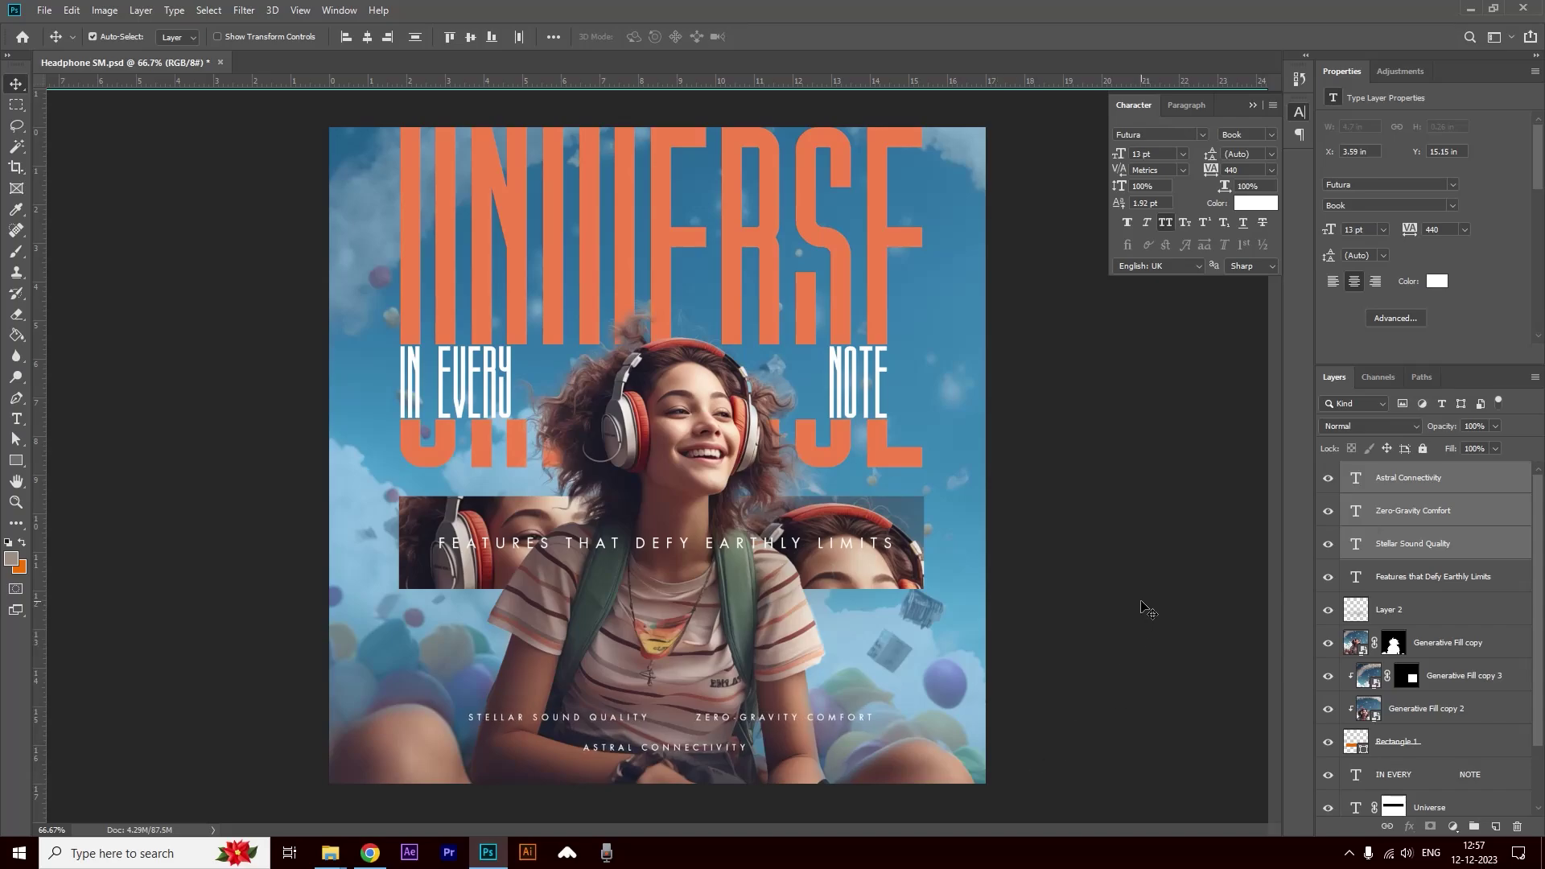
{"action": "left_click", "coordinate": [1152, 481]}
{"action": "key", "text": "ctrl+s"}
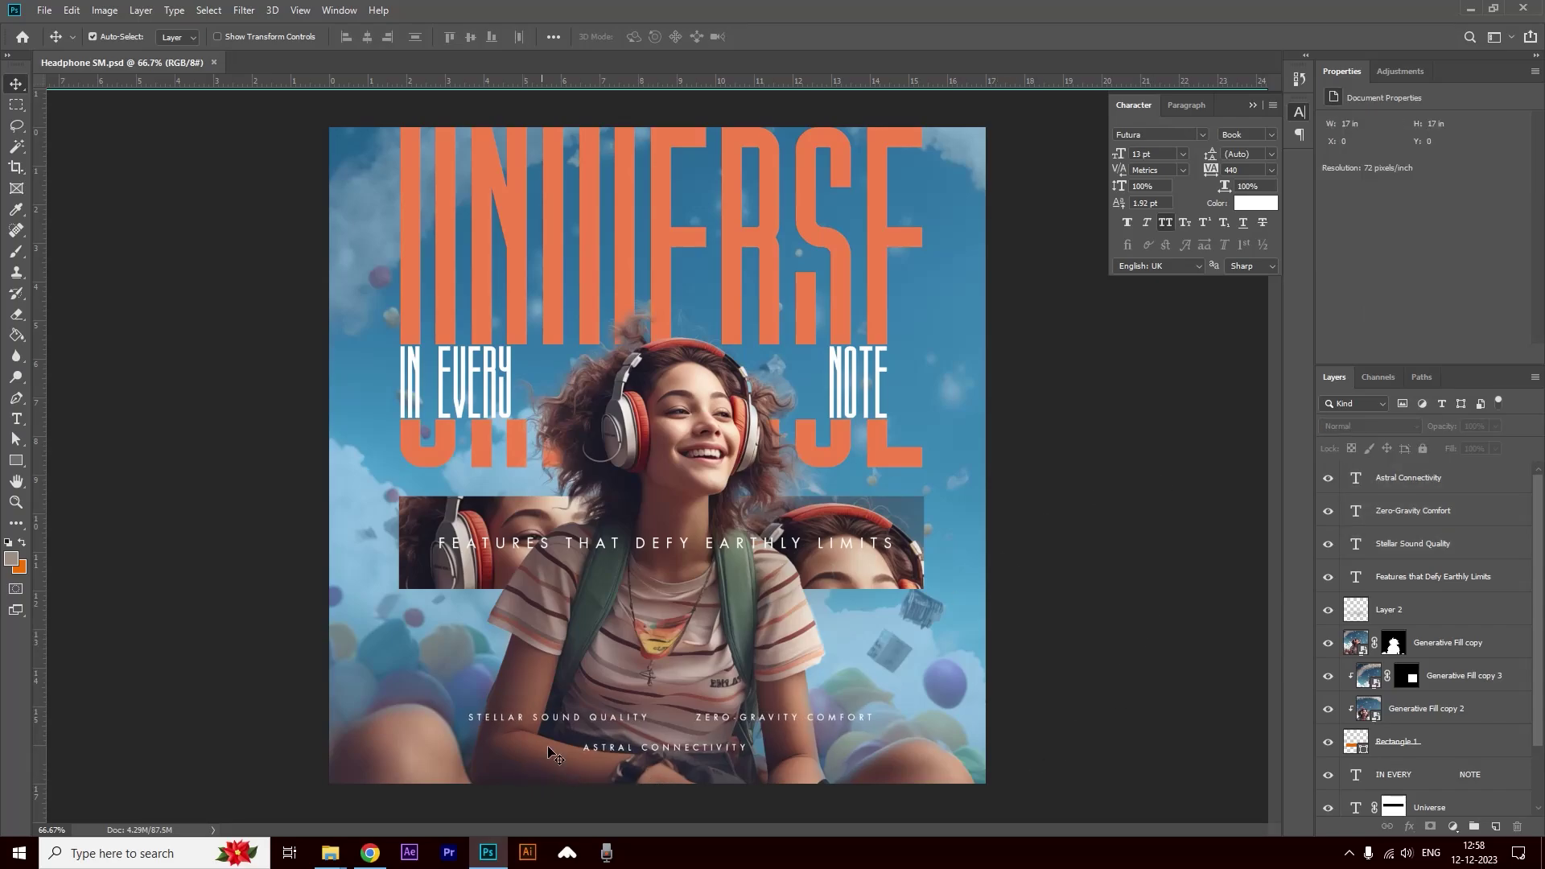